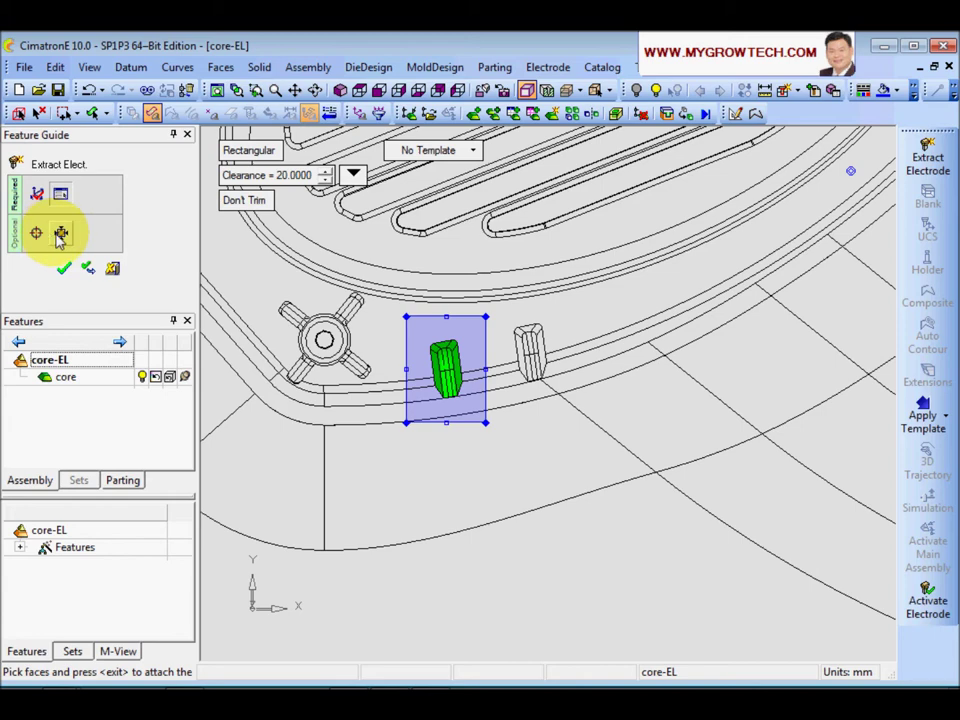
Step: Show the electrode blank's detailed parameters and set its X position to 276 and Y position to 250
{"action": "left_click", "coordinate": [353, 176]}
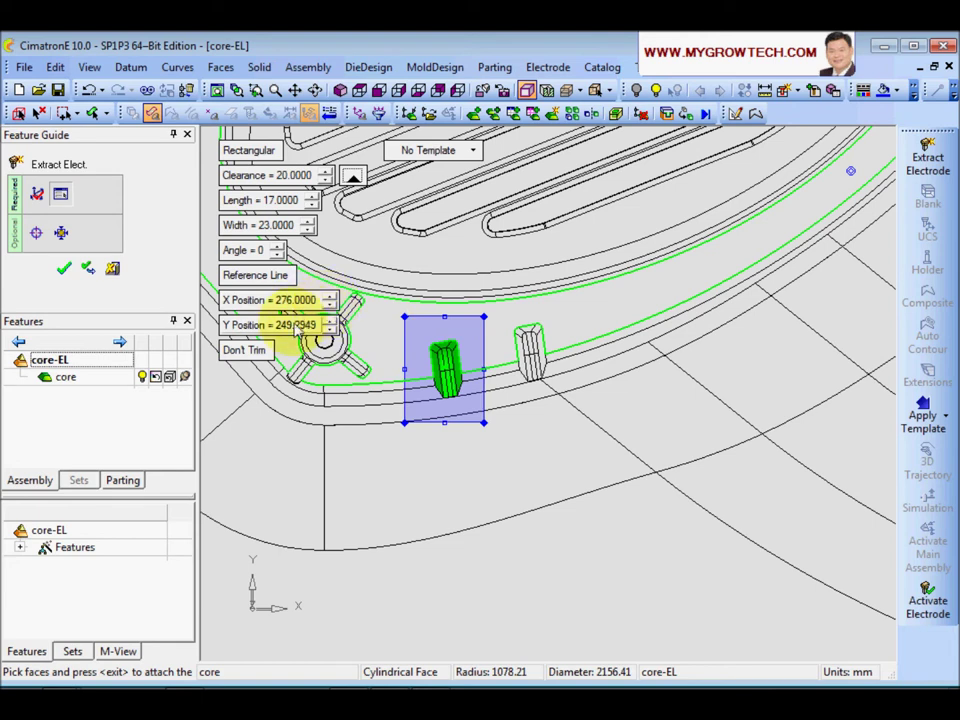
{"action": "left_click", "coordinate": [331, 322]}
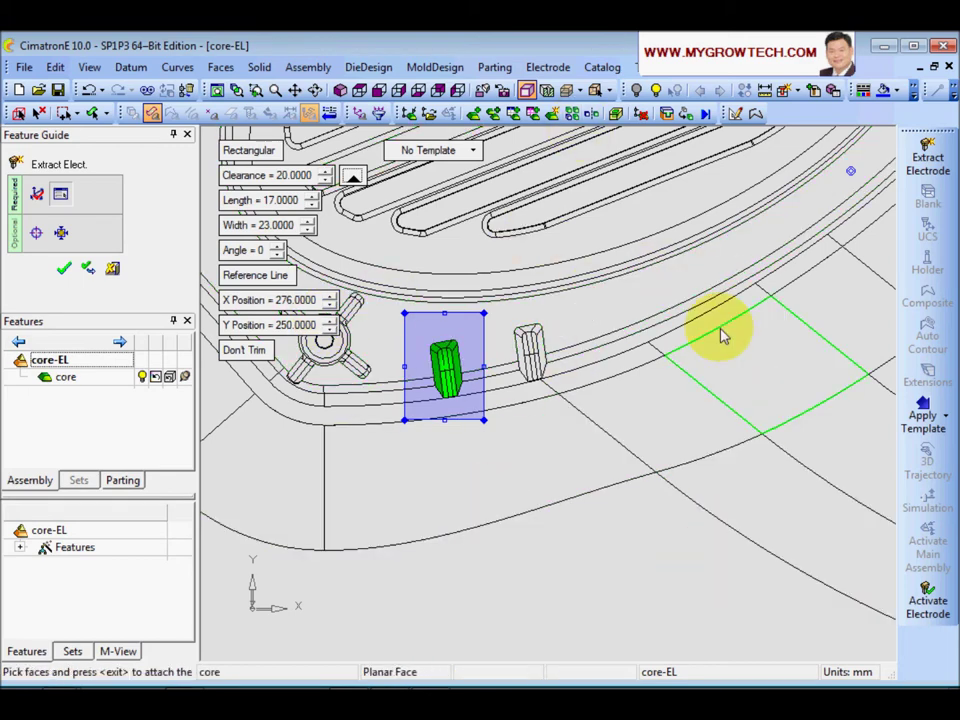
Step: Choose to apply an electrode template and browse to C:\Demo\electrod template\electrode design template
{"action": "left_click", "coordinate": [470, 153]}
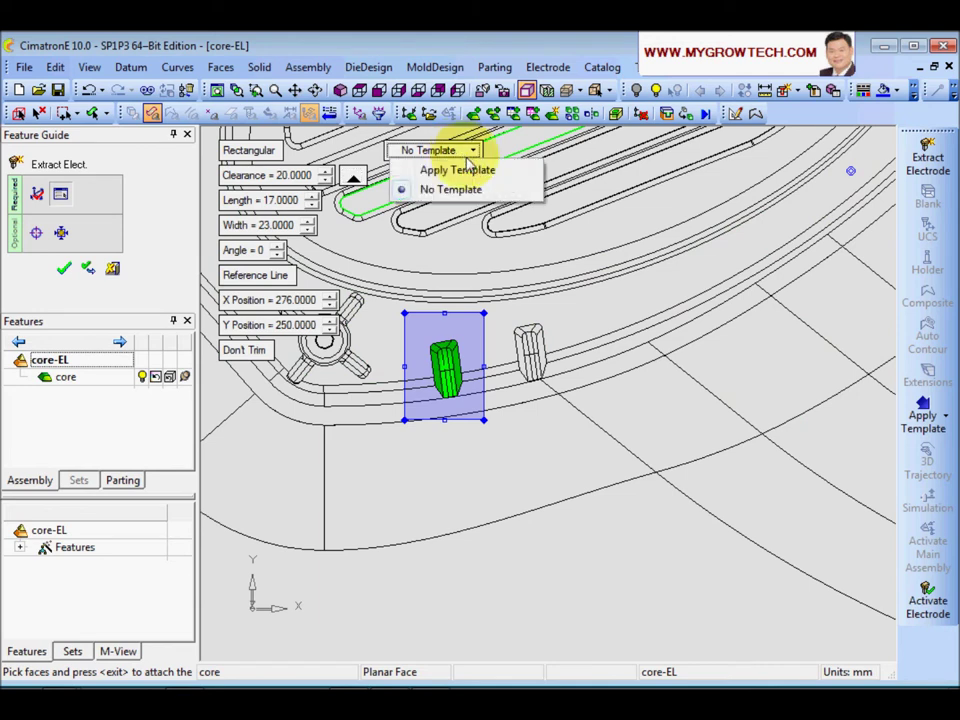
{"action": "left_click", "coordinate": [459, 172]}
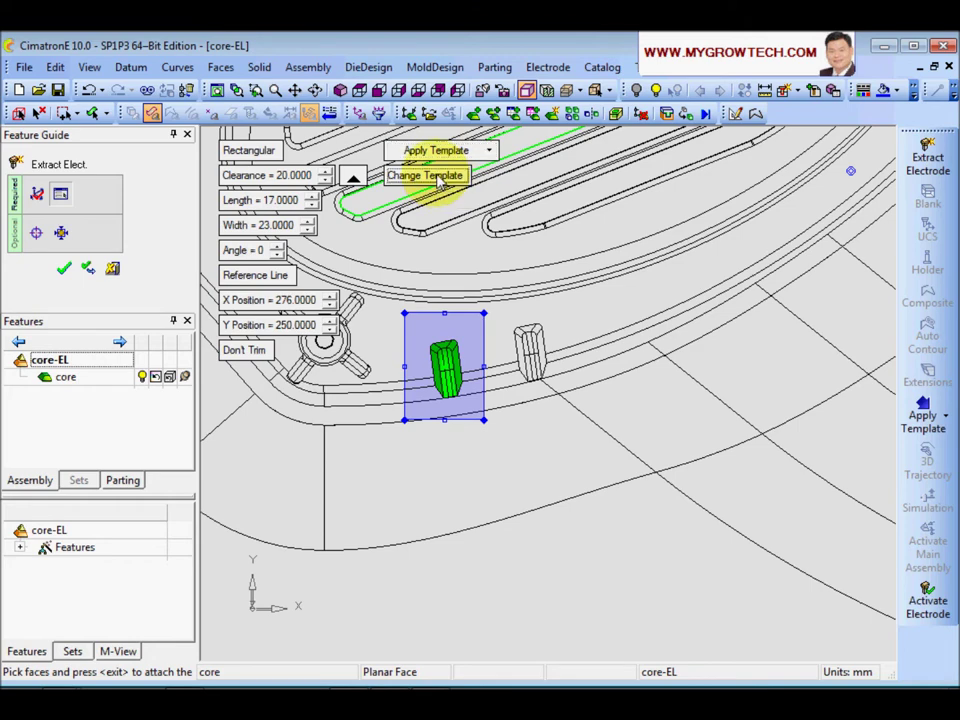
{"action": "left_click", "coordinate": [437, 180]}
{"action": "left_click_drag", "start_coordinate": [387, 317], "coordinate": [386, 257]}
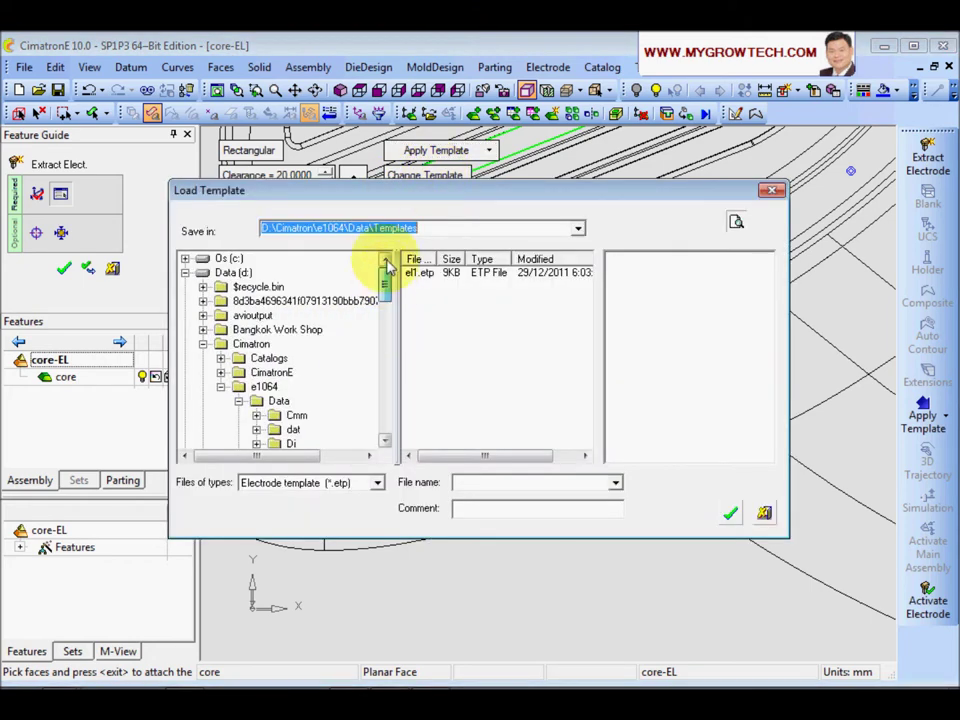
{"action": "left_click", "coordinate": [200, 259]}
{"action": "double_click", "coordinate": [198, 261]}
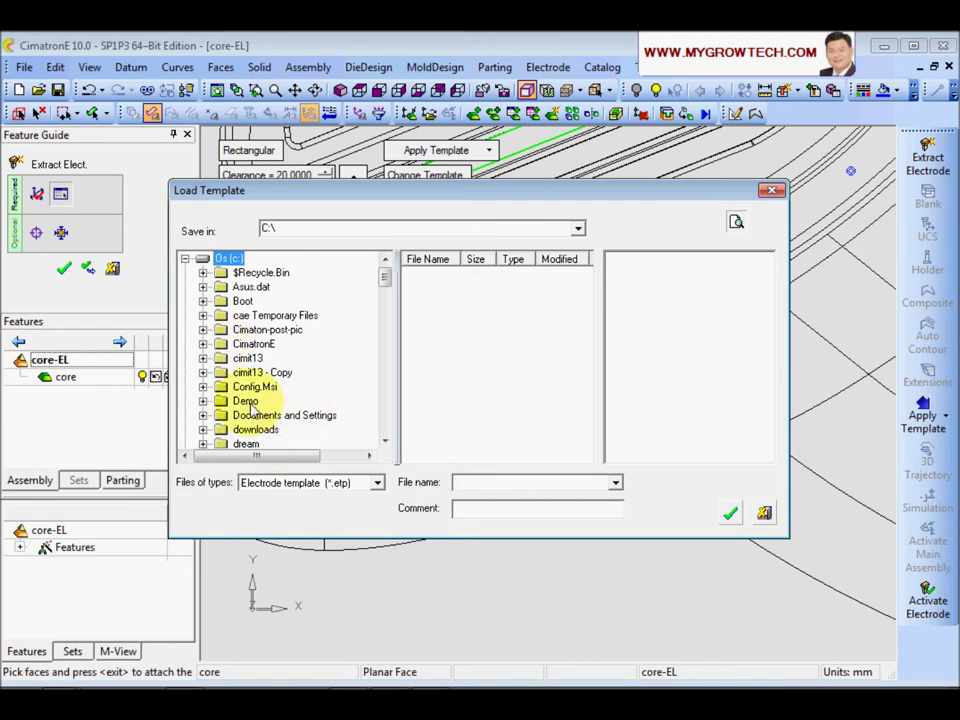
{"action": "double_click", "coordinate": [246, 402]}
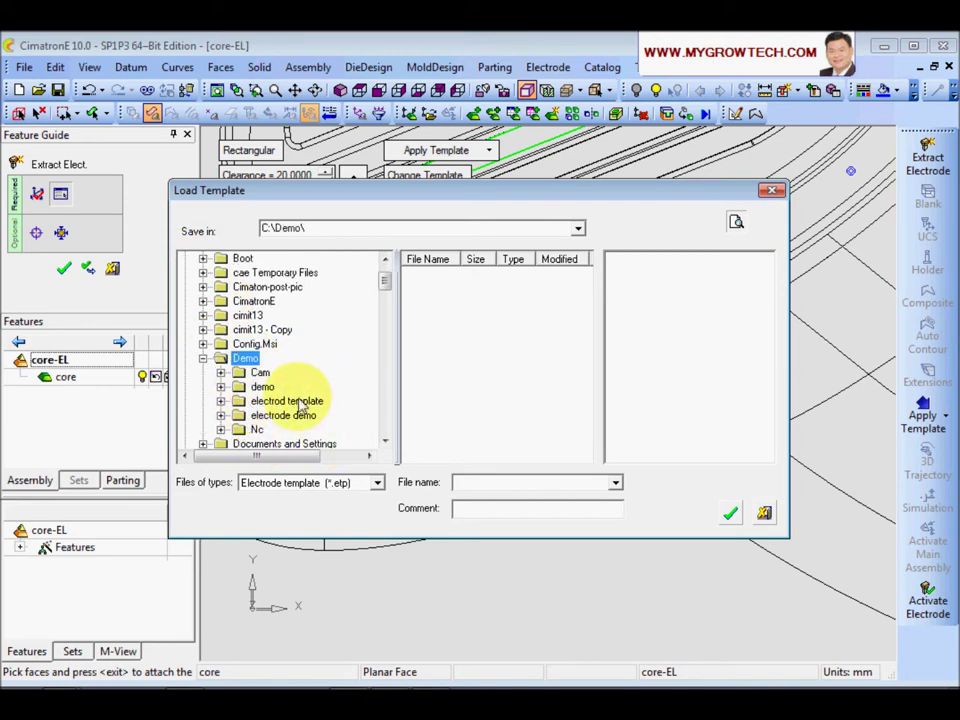
{"action": "double_click", "coordinate": [298, 400]}
{"action": "left_click", "coordinate": [320, 415]}
Step: Preview the first several electrode templates in the folder to compare their extension and blank shapes
{"action": "left_click", "coordinate": [455, 273]}
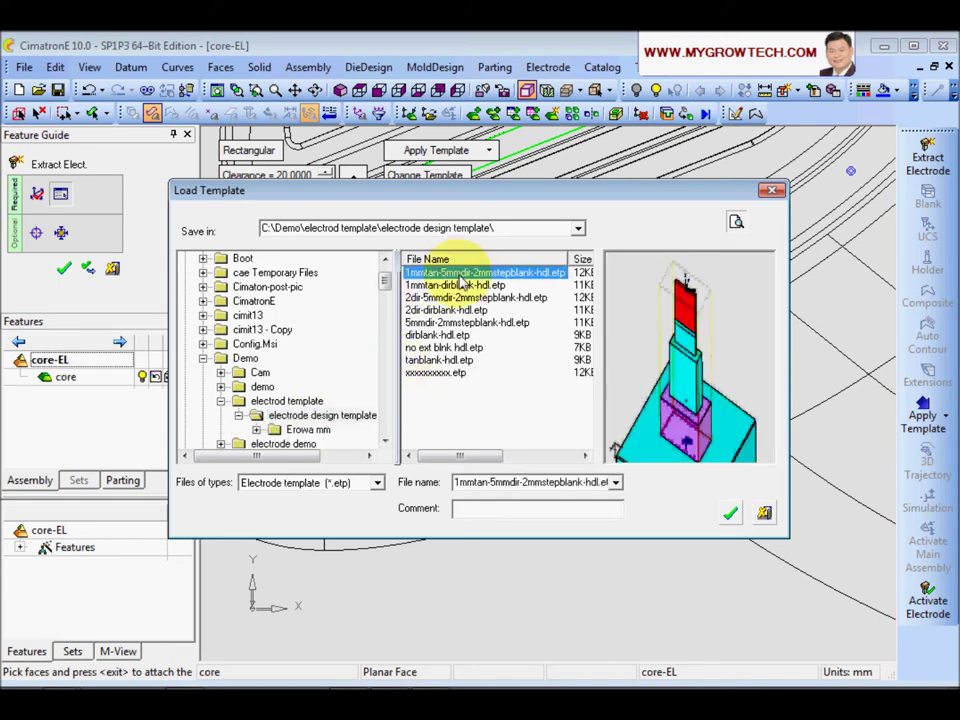
{"action": "key", "text": "Down"}
{"action": "key", "text": "Down"}
{"action": "key", "text": "Down"}
{"action": "key", "text": "Down"}
{"action": "key", "text": "Up"}
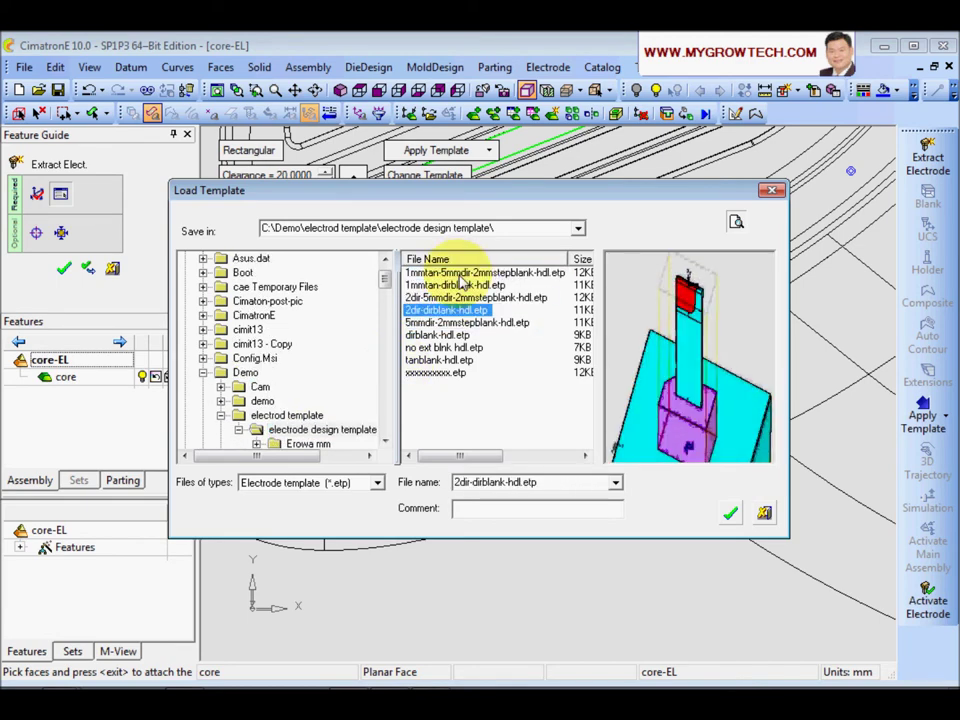
{"action": "key", "text": "Up"}
{"action": "key", "text": "Up"}
{"action": "key", "text": "Up"}
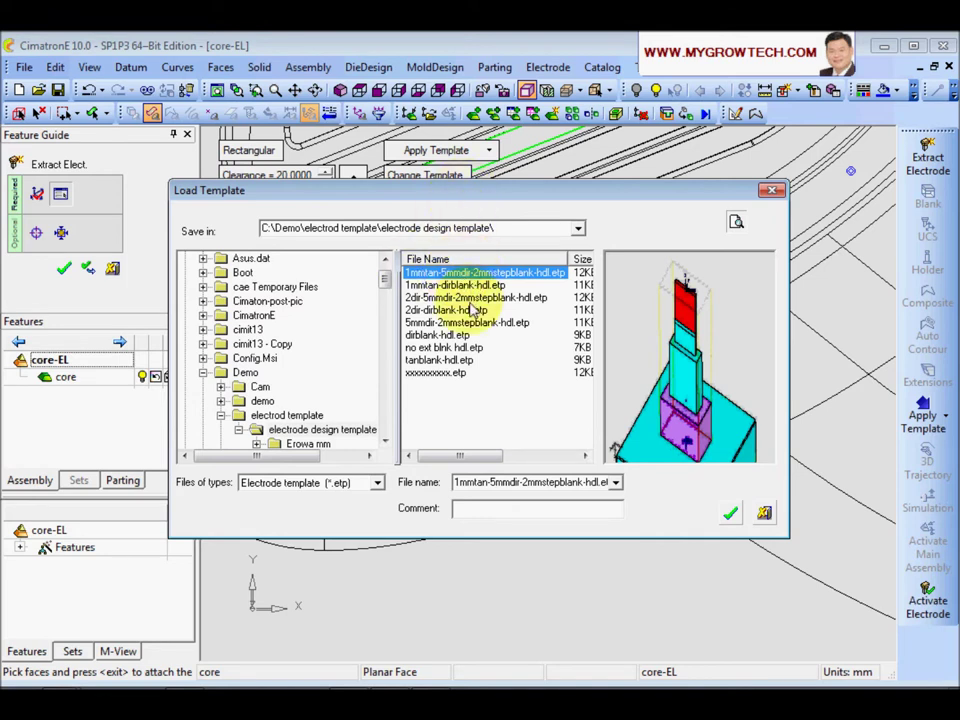
Step: Load the template 2dir-5mmdir-2mmstepblank-hdl.etp and extract the electrode with it
{"action": "left_click", "coordinate": [480, 299]}
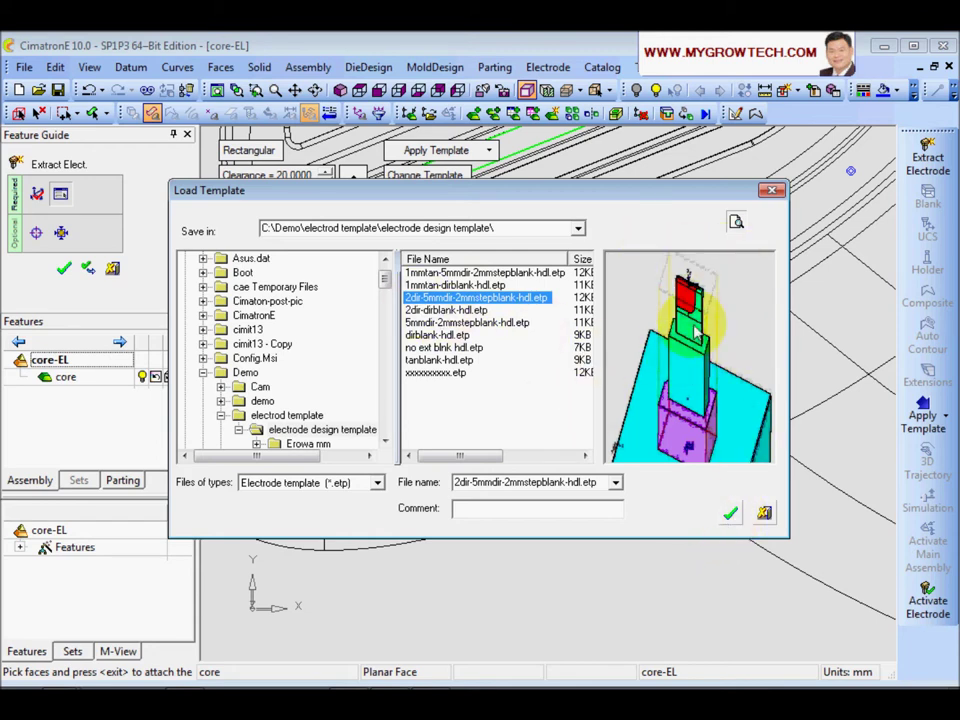
{"action": "left_click", "coordinate": [730, 513]}
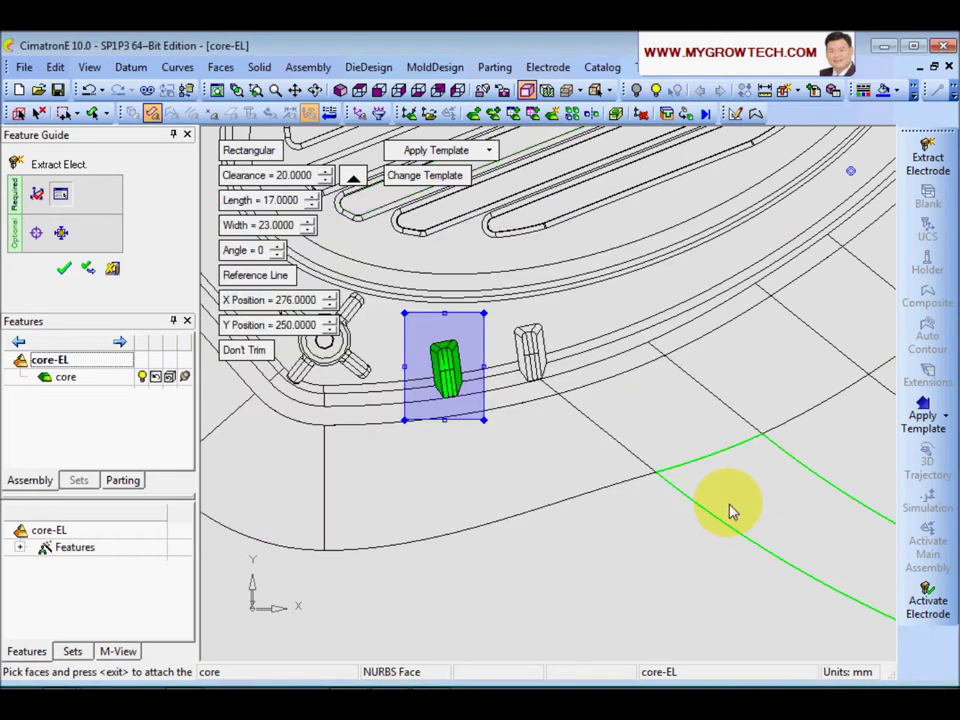
{"action": "left_click", "coordinate": [62, 272]}
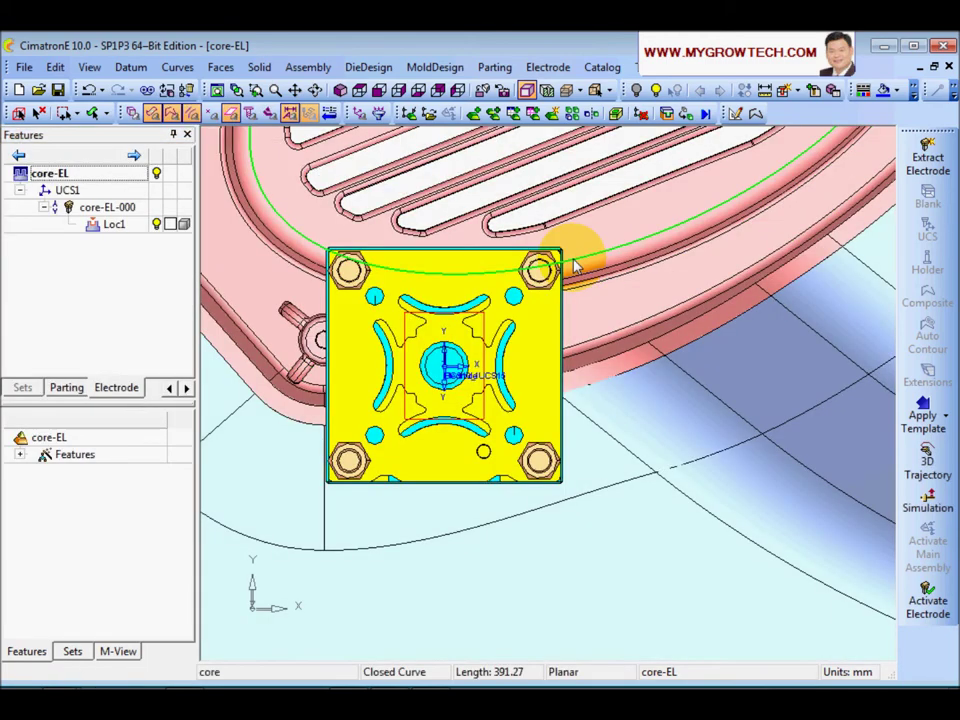
{"action": "scroll", "coordinate": [599, 430], "scroll_direction": "down", "scroll_amount": 3}
{"action": "middle_click_drag", "start_coordinate": [457, 370], "coordinate": [572, 451], "text": "ctrl"}
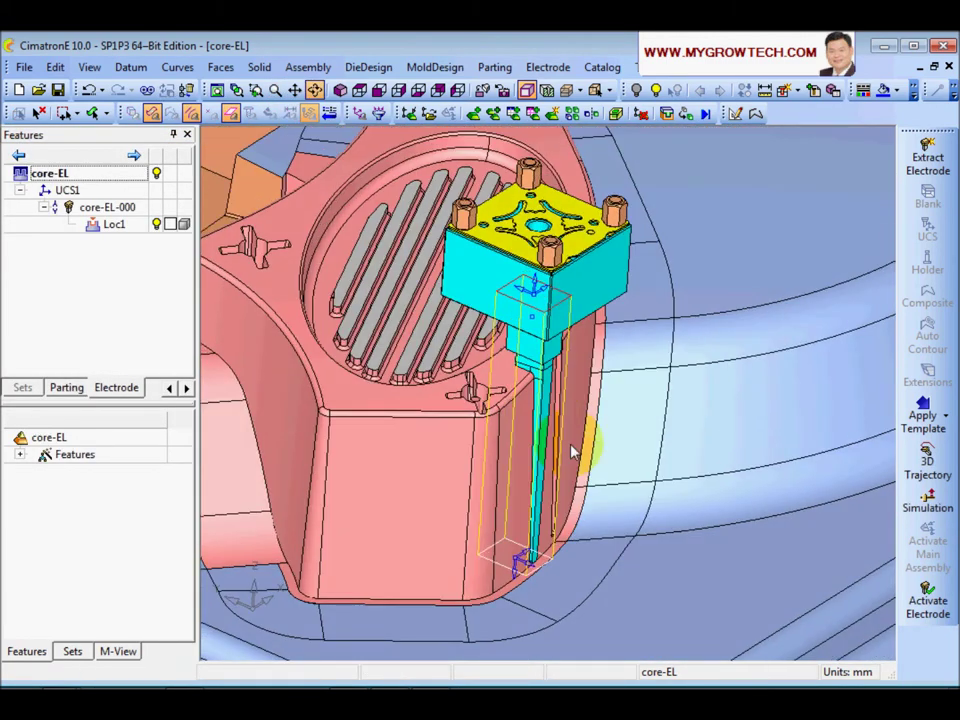
Step: Simulate withdrawing the electrode from the core, inspect it in the raised position, and close the simulation
{"action": "left_click", "coordinate": [923, 498]}
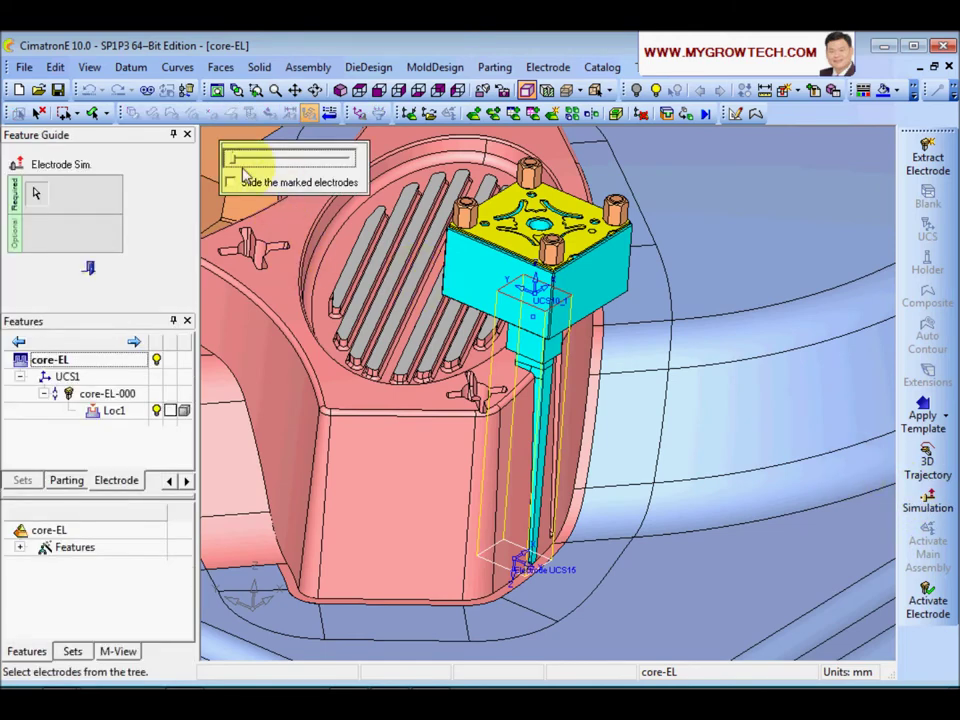
{"action": "left_click_drag", "start_coordinate": [235, 163], "coordinate": [294, 161]}
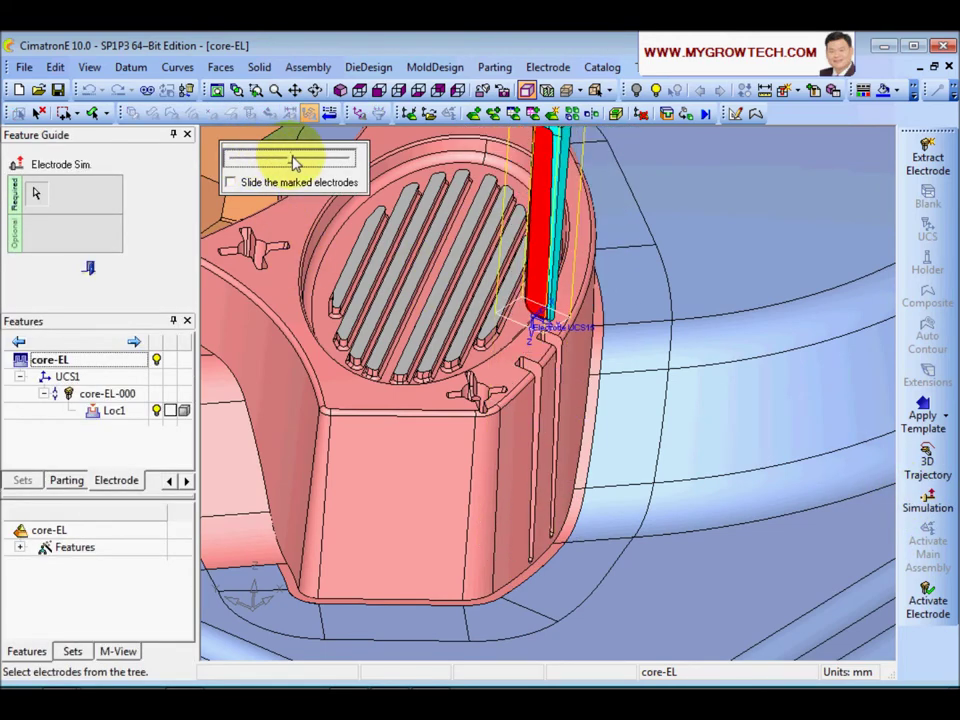
{"action": "scroll", "coordinate": [538, 430], "scroll_direction": "down", "scroll_amount": 2}
{"action": "middle_click_drag", "start_coordinate": [540, 430], "coordinate": [475, 289]}
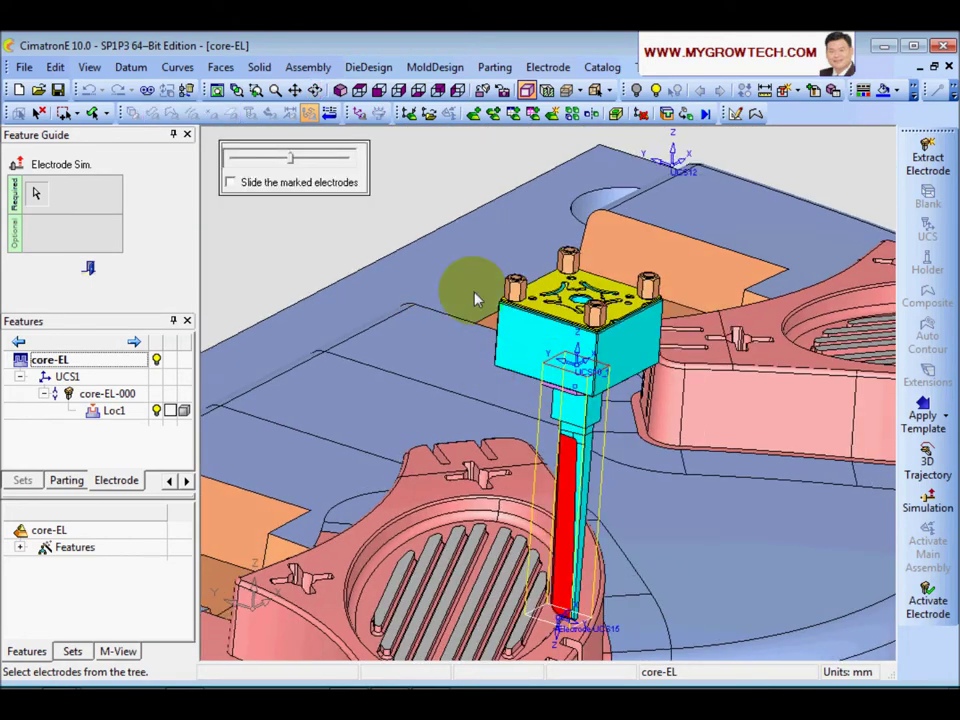
{"action": "left_click", "coordinate": [89, 268]}
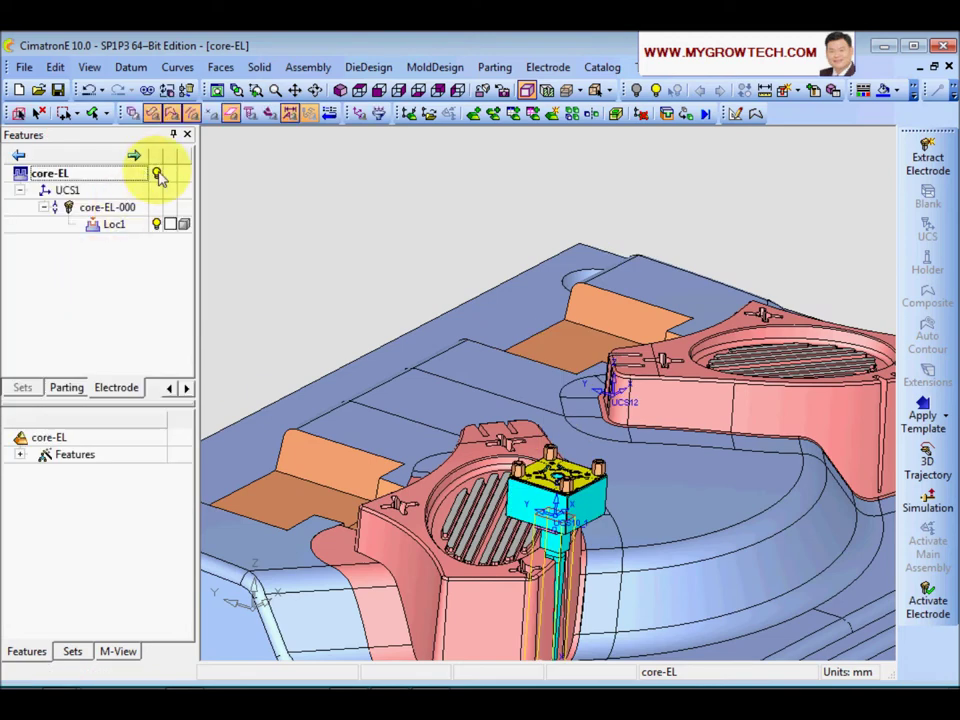
Step: Hide the core and examine the electrode's burning faces, extensions, stepped blank and holder from several sides
{"action": "left_click", "coordinate": [157, 175]}
{"action": "middle_click_drag", "start_coordinate": [414, 339], "coordinate": [462, 453]}
{"action": "middle_click_drag", "start_coordinate": [569, 523], "coordinate": [594, 302]}
{"action": "middle_click_drag", "start_coordinate": [457, 520], "coordinate": [455, 460]}
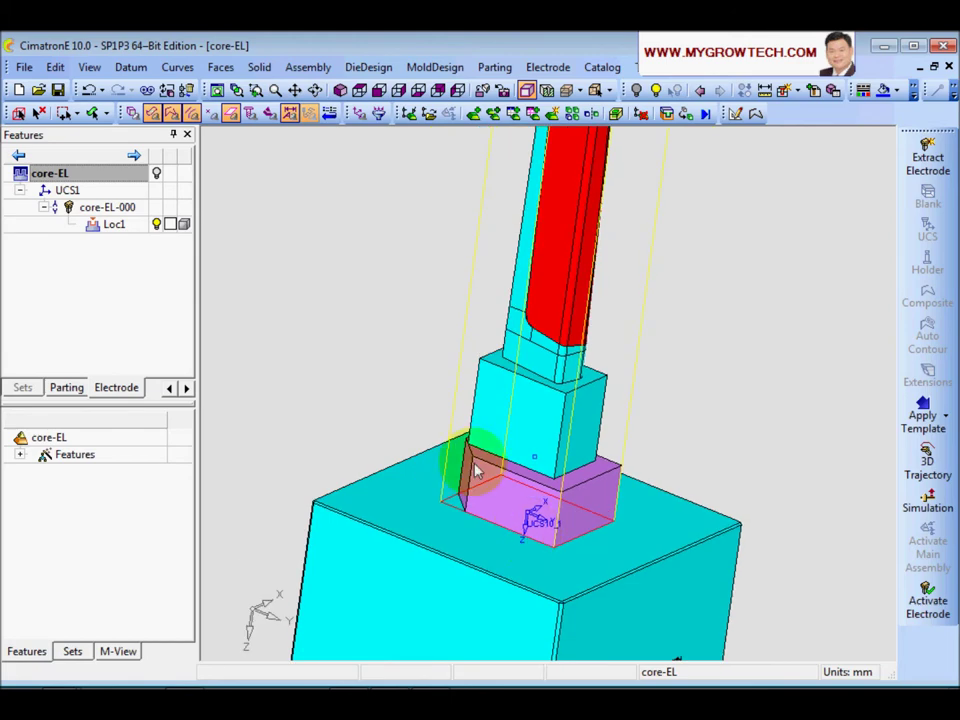
{"action": "middle_click_drag", "start_coordinate": [518, 548], "coordinate": [484, 497]}
{"action": "middle_click_drag", "start_coordinate": [589, 566], "coordinate": [467, 465]}
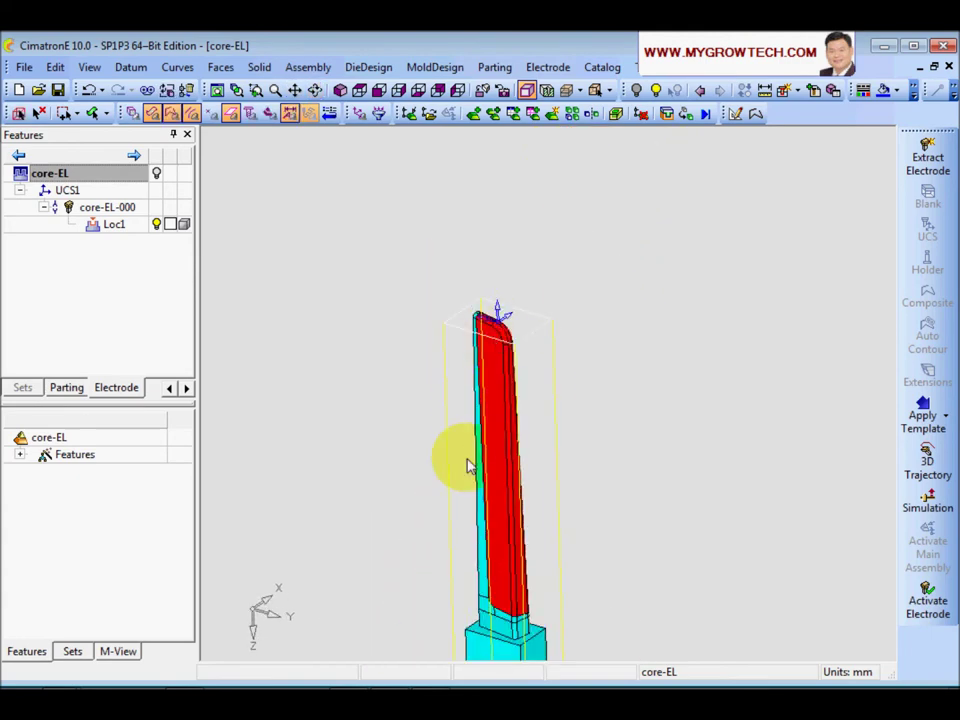
{"action": "middle_click_drag", "start_coordinate": [501, 405], "coordinate": [587, 316]}
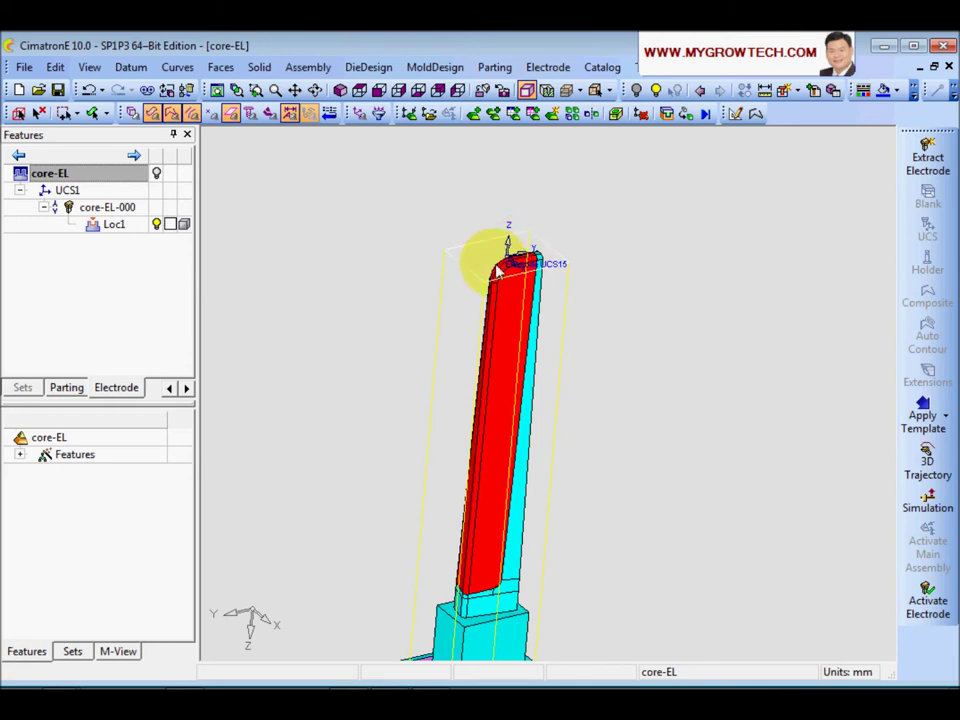
{"action": "scroll", "coordinate": [585, 470], "scroll_direction": "down", "scroll_amount": 4}
{"action": "middle_click_drag", "start_coordinate": [588, 434], "coordinate": [610, 370]}
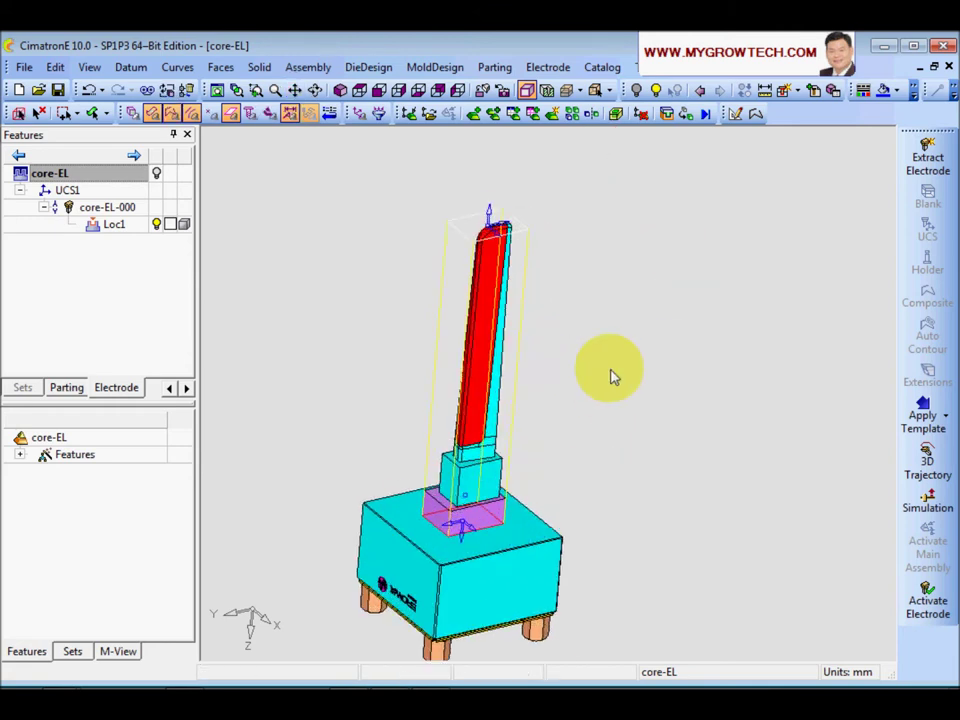
{"action": "middle_click_drag", "start_coordinate": [557, 420], "coordinate": [604, 408]}
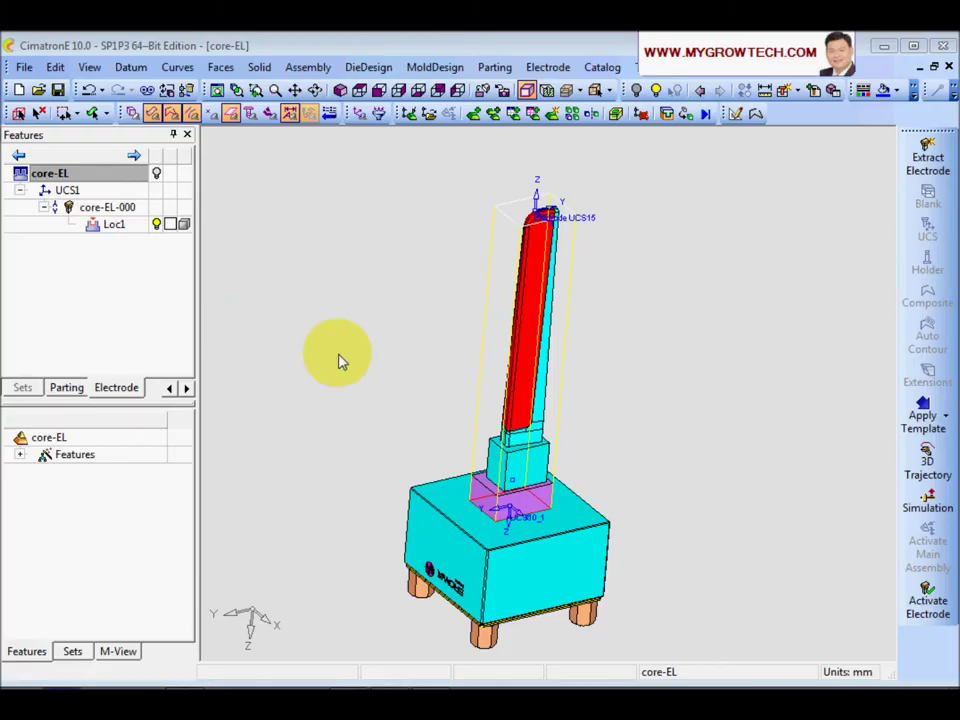
Step: Show the core again and examine the electrode in its slot next to the neighbouring identical slot
{"action": "left_click", "coordinate": [155, 176]}
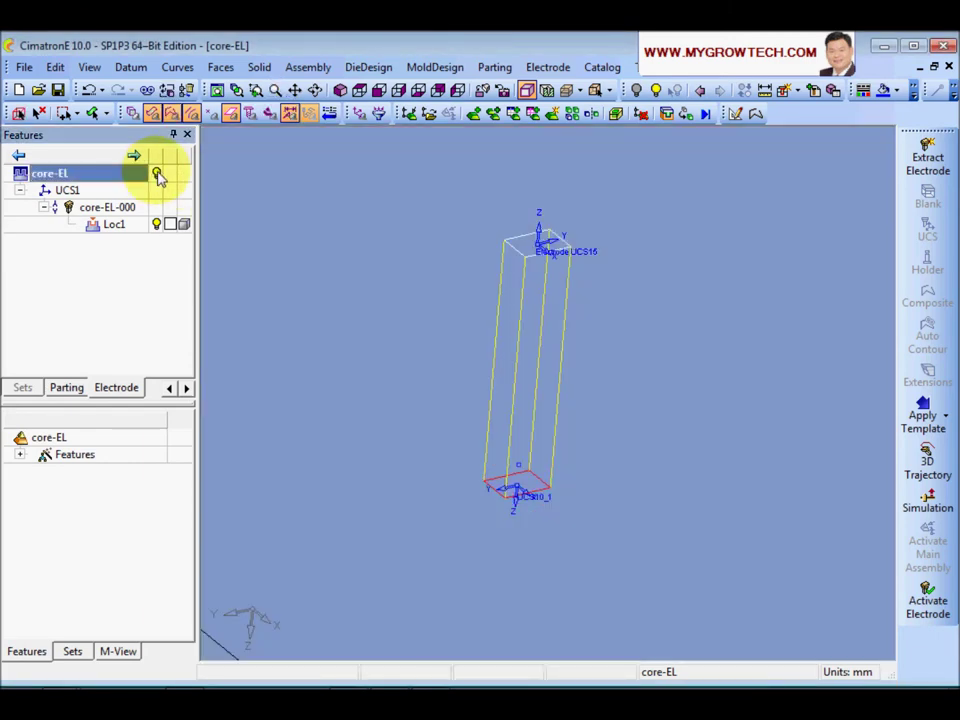
{"action": "right_click_drag", "start_coordinate": [521, 448], "coordinate": [596, 596], "text": "ctrl"}
{"action": "left_click_drag", "start_coordinate": [596, 596], "coordinate": [644, 312], "text": "ctrl"}
{"action": "middle_click_drag", "start_coordinate": [589, 533], "coordinate": [609, 303], "text": "ctrl"}
{"action": "middle_click_drag", "start_coordinate": [533, 541], "coordinate": [568, 421], "text": "ctrl"}
{"action": "scroll", "coordinate": [568, 420], "scroll_direction": "up", "scroll_amount": 10}
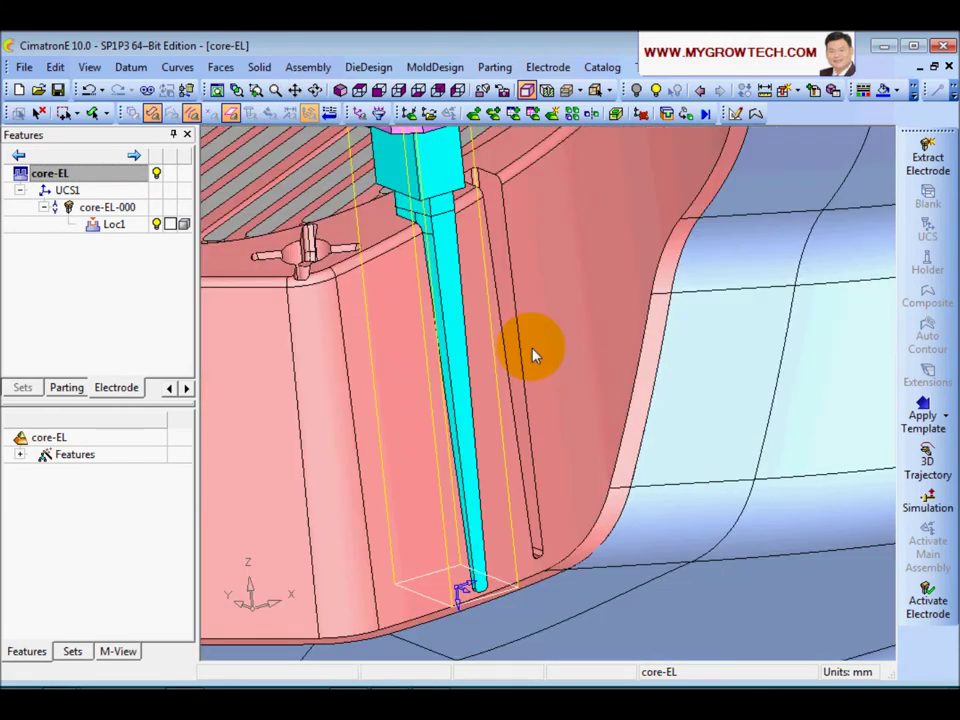
{"action": "middle_click_drag", "start_coordinate": [533, 355], "coordinate": [491, 327]}
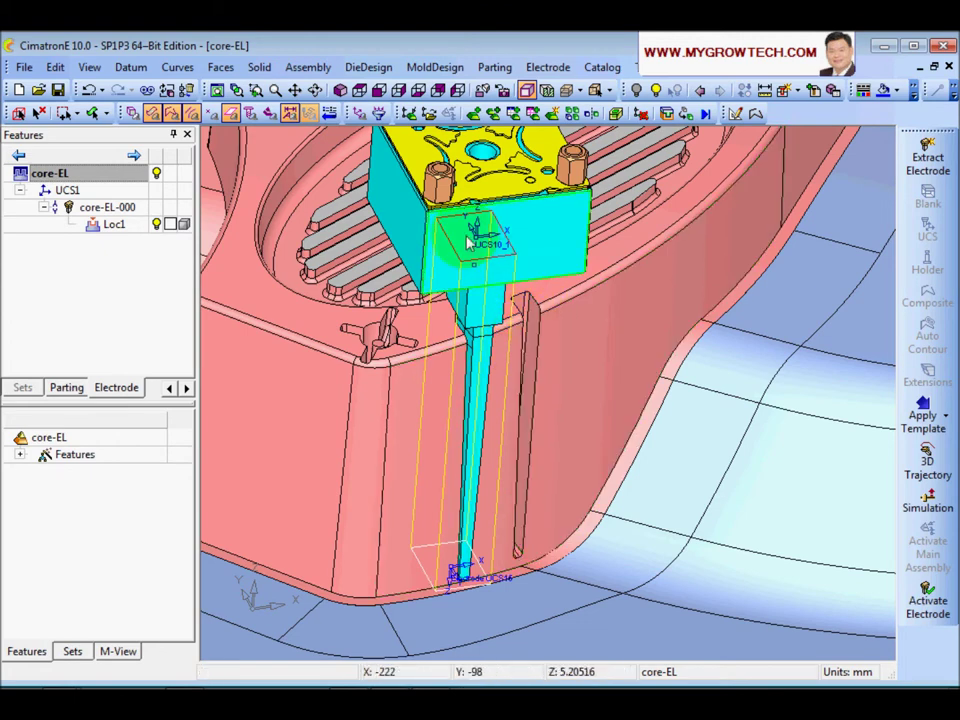
{"action": "right_click_drag", "start_coordinate": [545, 390], "coordinate": [659, 418], "text": "ctrl"}
{"action": "middle_click_drag", "start_coordinate": [660, 413], "coordinate": [659, 424], "text": "ctrl"}
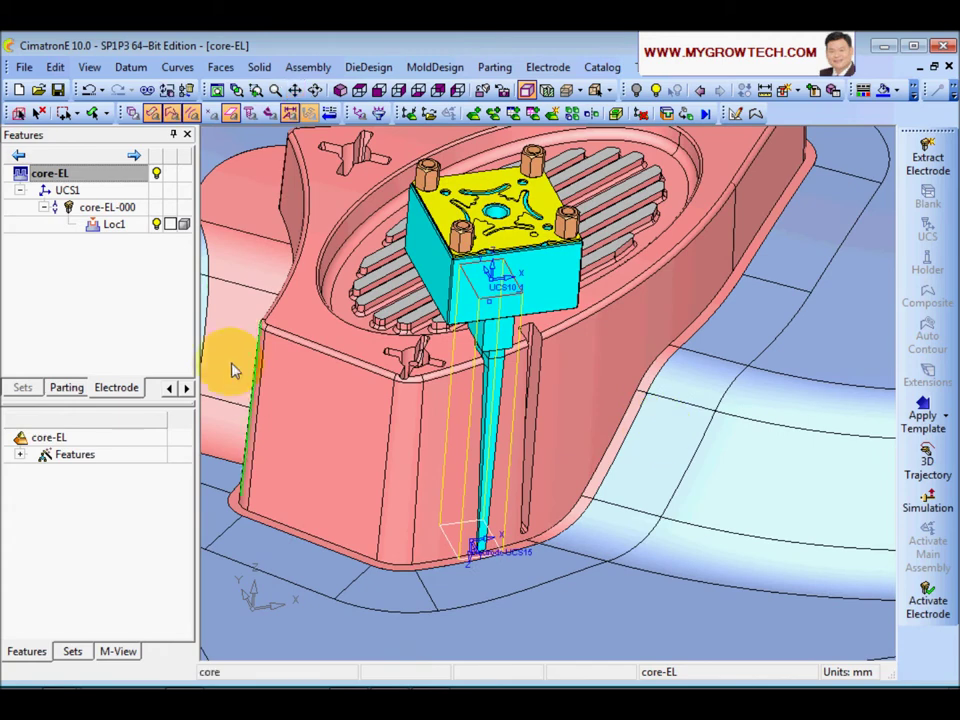
Step: Start adding a location for Loc1 by Points/UCS and pick three original points on the electrode's tip
{"action": "left_click", "coordinate": [113, 228]}
{"action": "right_click", "coordinate": [112, 227]}
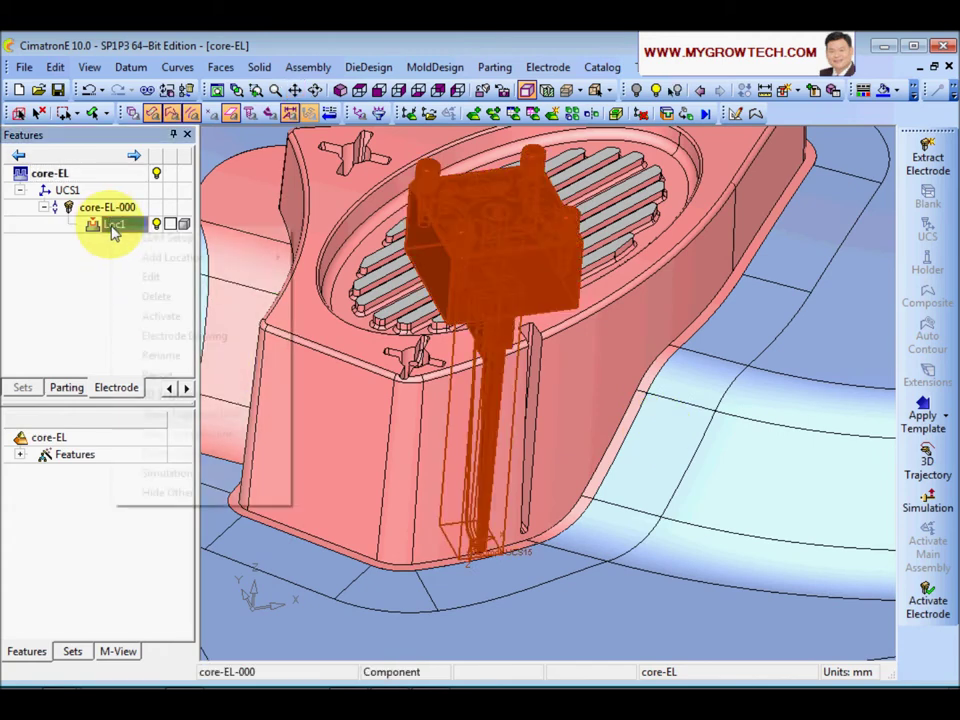
{"action": "mouse_move", "coordinate": [185, 266]}
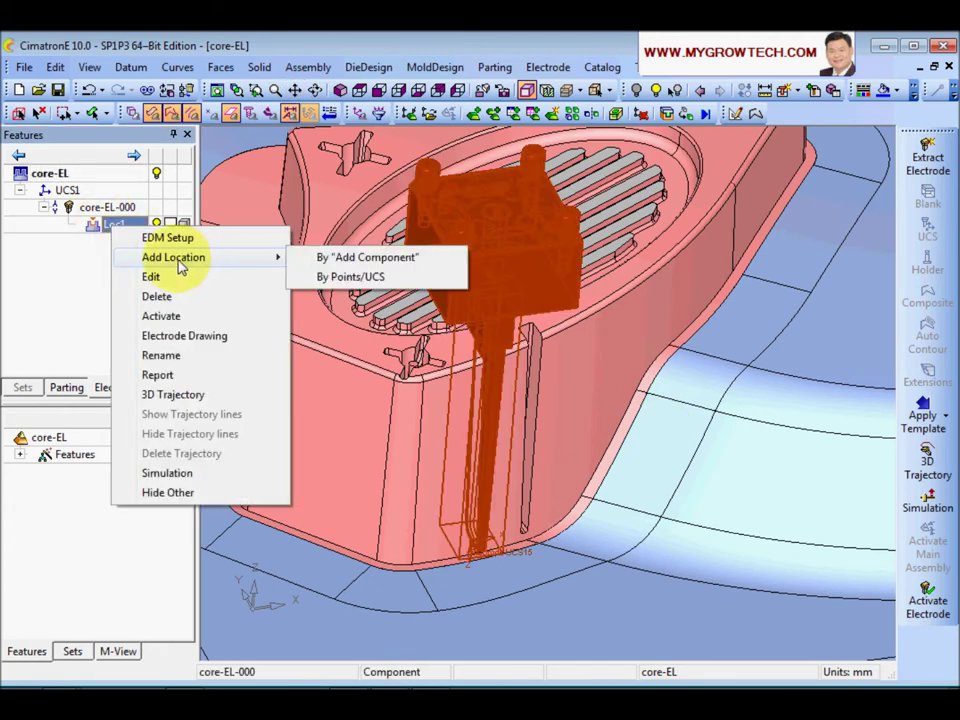
{"action": "left_click", "coordinate": [353, 277]}
{"action": "middle_click_drag", "start_coordinate": [525, 533], "coordinate": [652, 412]}
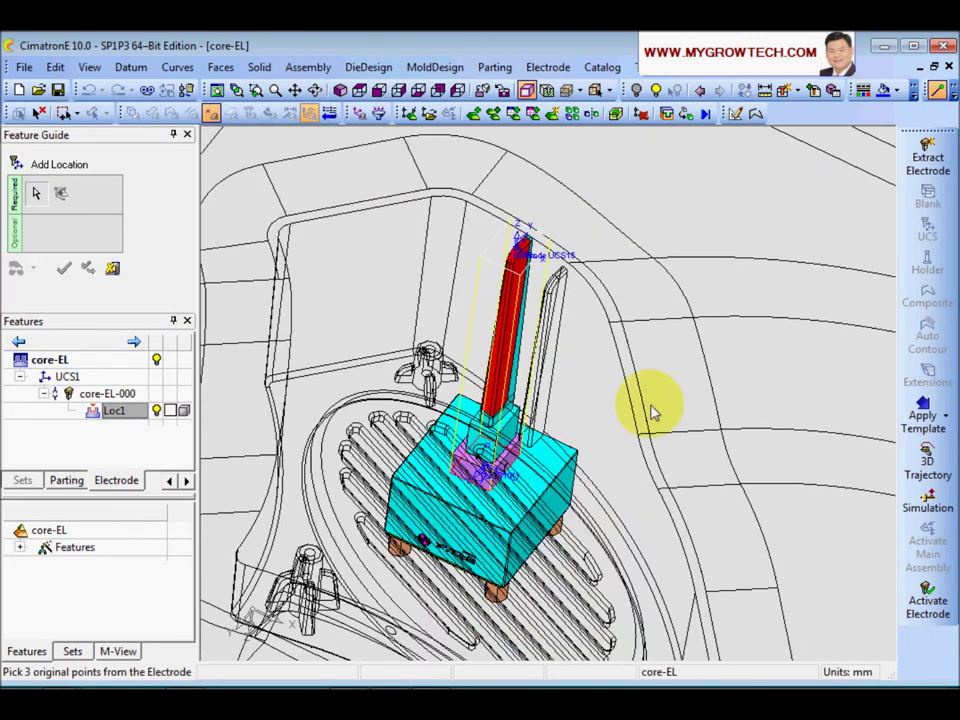
{"action": "scroll", "coordinate": [652, 413], "scroll_direction": "up", "scroll_amount": 10}
{"action": "middle_click_drag", "start_coordinate": [533, 426], "coordinate": [414, 418]}
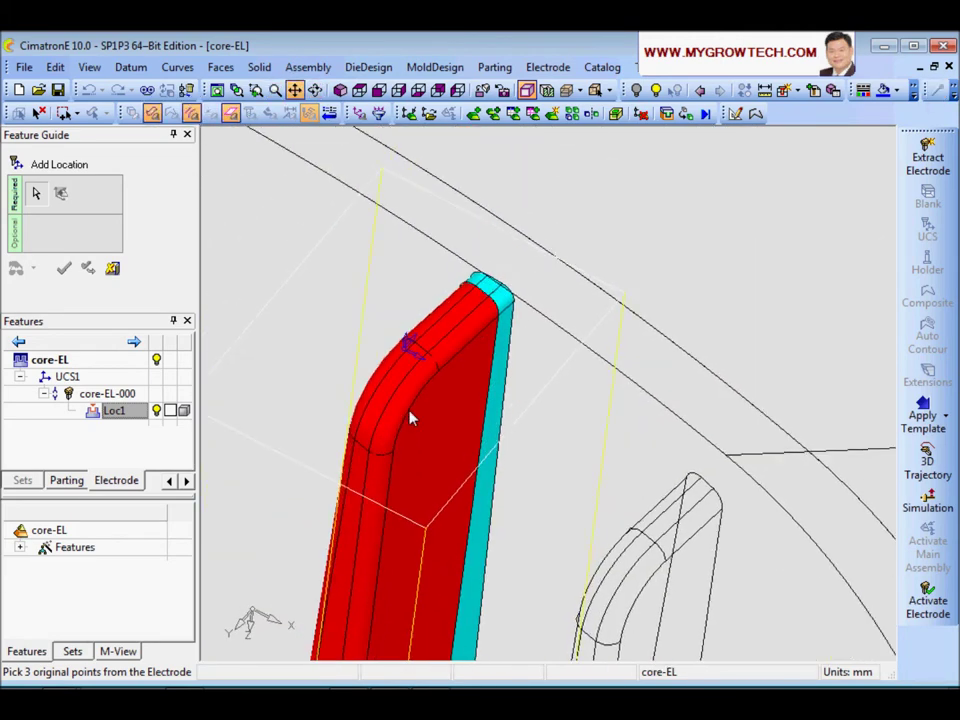
{"action": "left_click", "coordinate": [417, 346]}
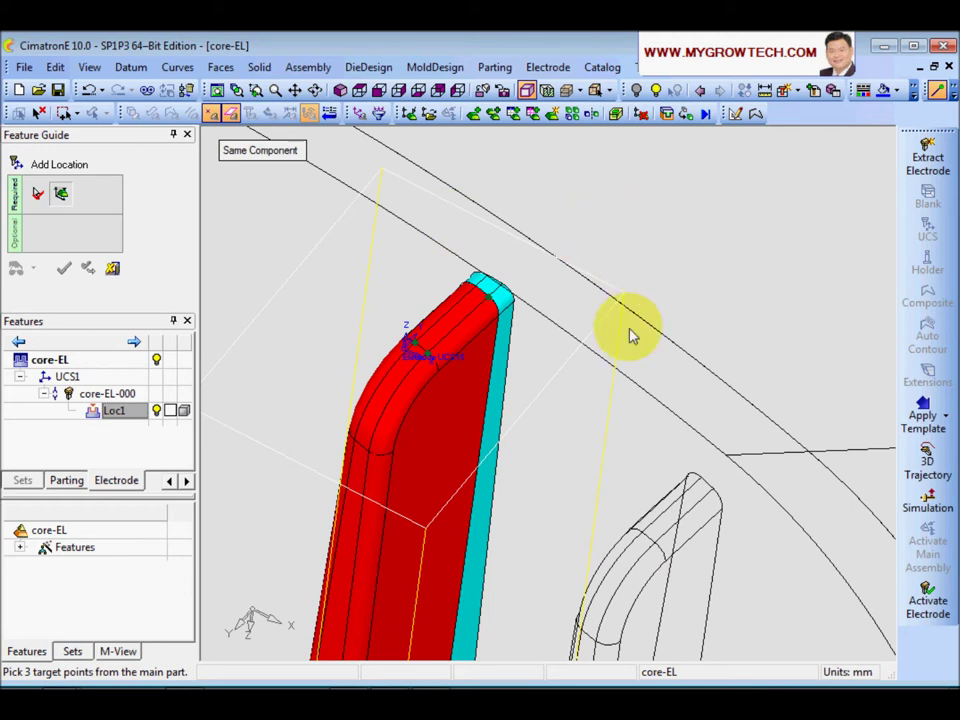
Step: Pick the three matching target points on the neighbouring slot and check the previewed electrode copy
{"action": "left_click", "coordinate": [655, 544]}
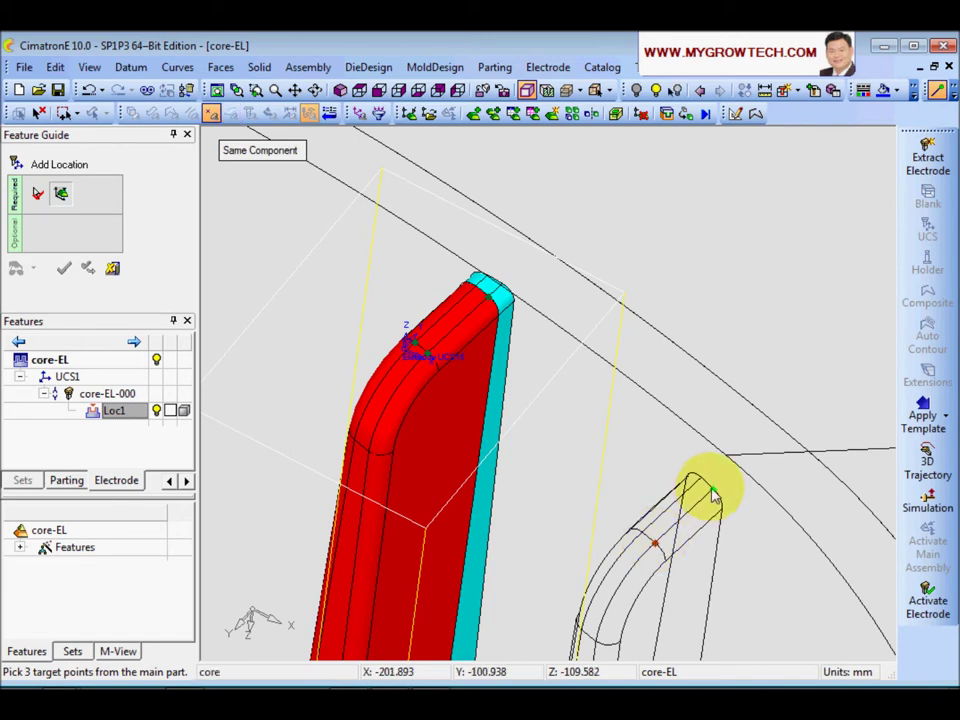
{"action": "left_click", "coordinate": [642, 534]}
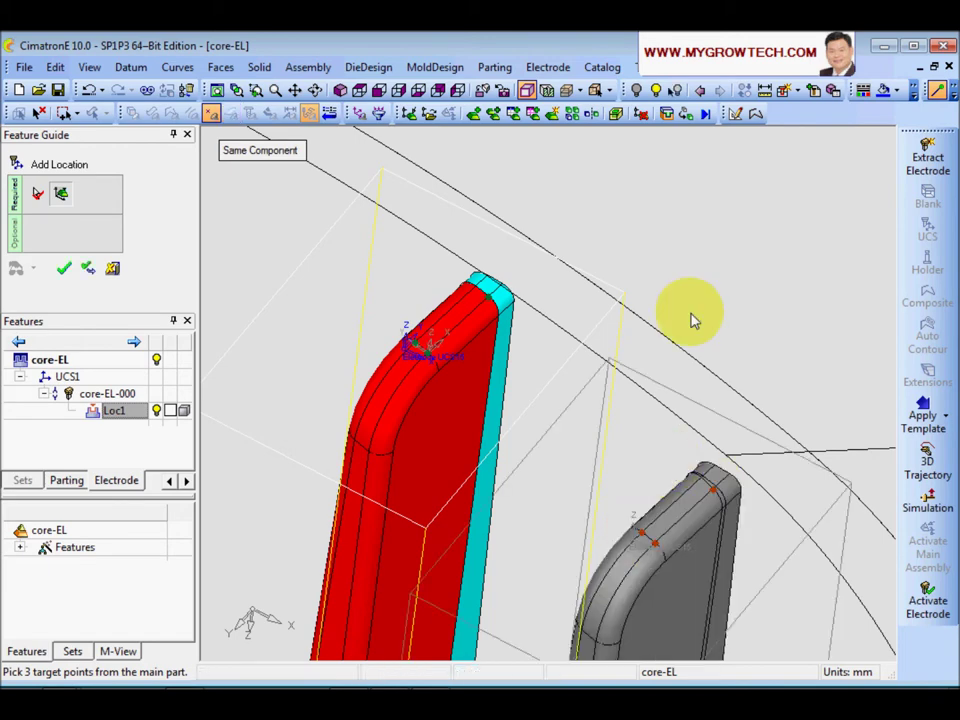
{"action": "scroll", "coordinate": [672, 261], "scroll_direction": "down", "scroll_amount": 3}
{"action": "middle_click_drag", "start_coordinate": [578, 490], "coordinate": [572, 336], "text": "ctrl"}
{"action": "scroll", "coordinate": [576, 469], "scroll_direction": "down", "scroll_amount": 2}
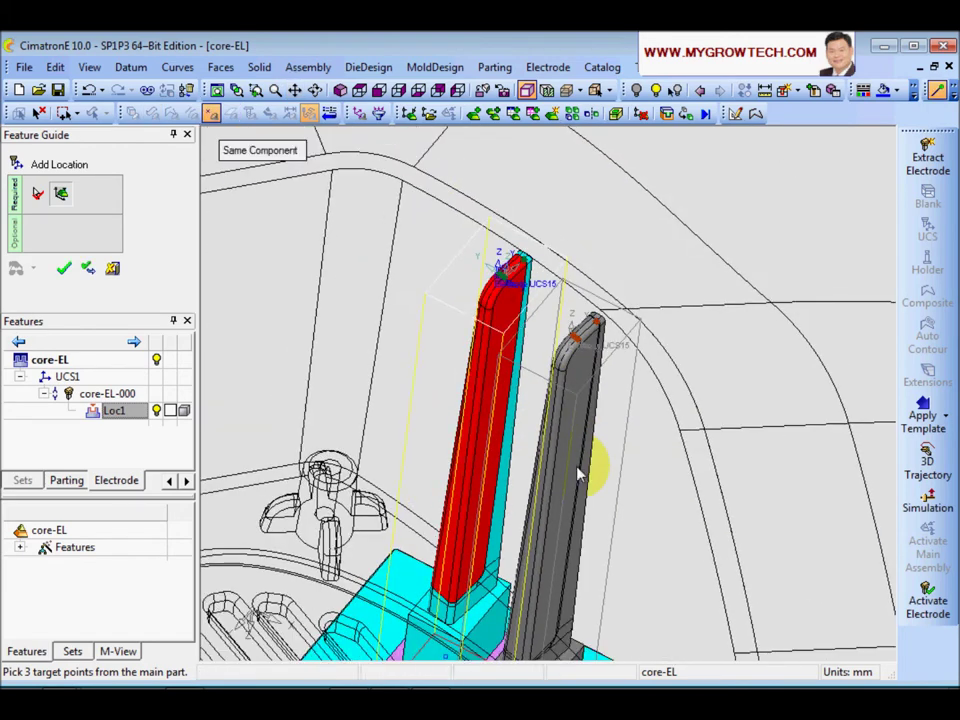
Step: Create the second electrode location at the neighbouring slot and check both electrodes in the core
{"action": "left_click_drag", "start_coordinate": [578, 473], "coordinate": [561, 472], "text": "ctrl"}
{"action": "middle_click_drag", "start_coordinate": [563, 478], "coordinate": [321, 347]}
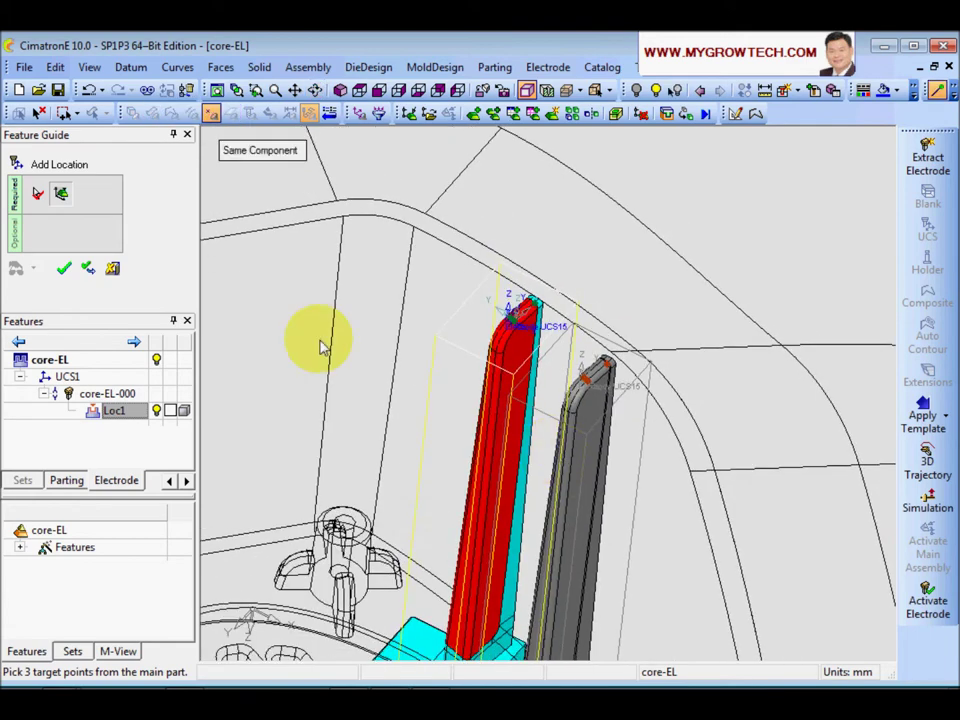
{"action": "left_click", "coordinate": [64, 268]}
{"action": "scroll", "coordinate": [554, 400], "scroll_direction": "down", "scroll_amount": 4}
{"action": "mouse_move", "coordinate": [522, 508]}
{"action": "middle_mouse_down"}
{"action": "mouse_move", "coordinate": [570, 417]}
{"action": "mouse_move", "coordinate": [580, 540]}
{"action": "mouse_move", "coordinate": [604, 415]}
{"action": "mouse_move", "coordinate": [553, 549]}
{"action": "mouse_move", "coordinate": [535, 403]}
{"action": "mouse_move", "coordinate": [566, 390]}
{"action": "middle_mouse_up"}
{"action": "scroll", "coordinate": [553, 549], "scroll_direction": "down", "scroll_amount": 2}
{"action": "scroll", "coordinate": [577, 247], "scroll_direction": "up", "scroll_amount": 4}
{"action": "middle_click_drag", "start_coordinate": [580, 256], "coordinate": [515, 410]}
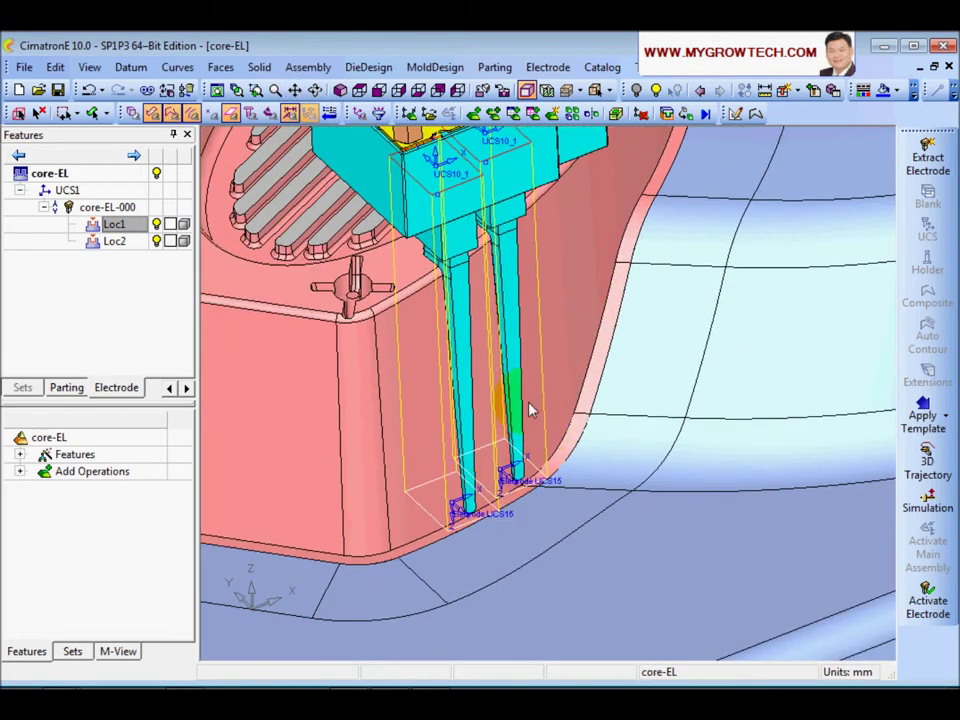
{"action": "right_click_drag", "start_coordinate": [529, 409], "coordinate": [513, 473], "text": "ctrl"}
{"action": "middle_click_drag", "start_coordinate": [514, 473], "coordinate": [484, 558], "text": "ctrl"}
Step: Highlight core-EL-000 and its locations Loc1 and Loc2 one by one to identify each in the model
{"action": "left_click", "coordinate": [104, 208]}
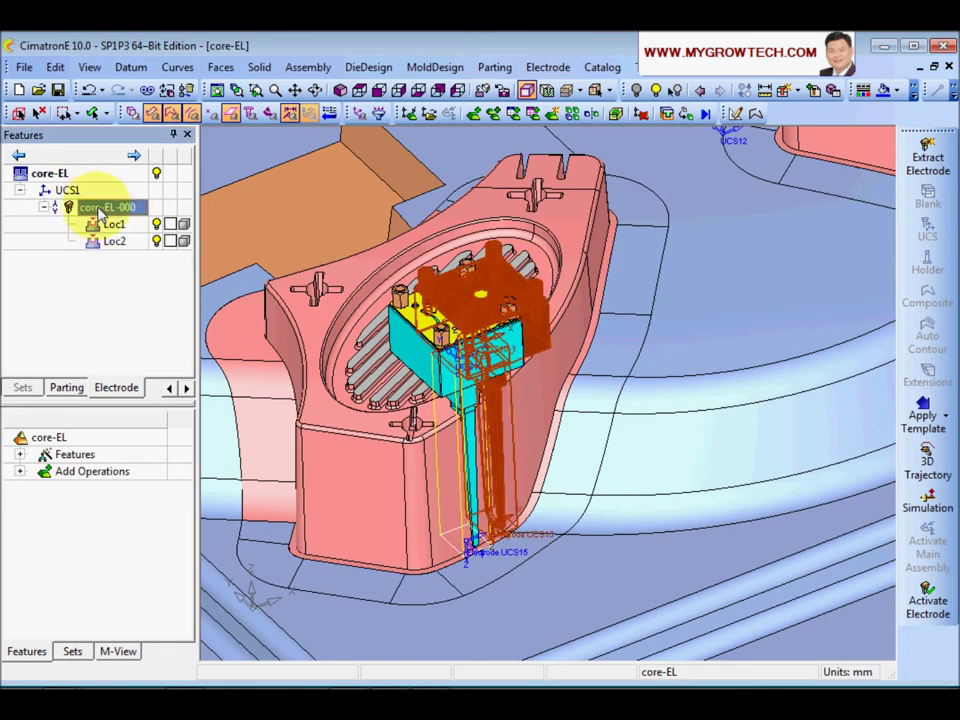
{"action": "left_click", "coordinate": [112, 225]}
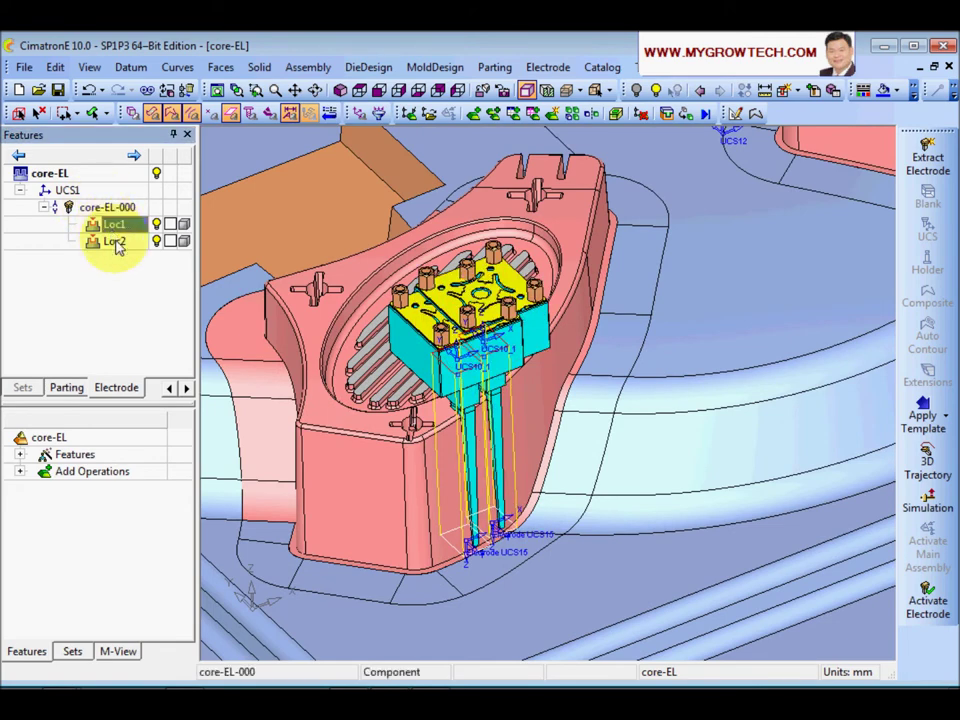
{"action": "left_click", "coordinate": [114, 242]}
{"action": "left_click", "coordinate": [114, 225]}
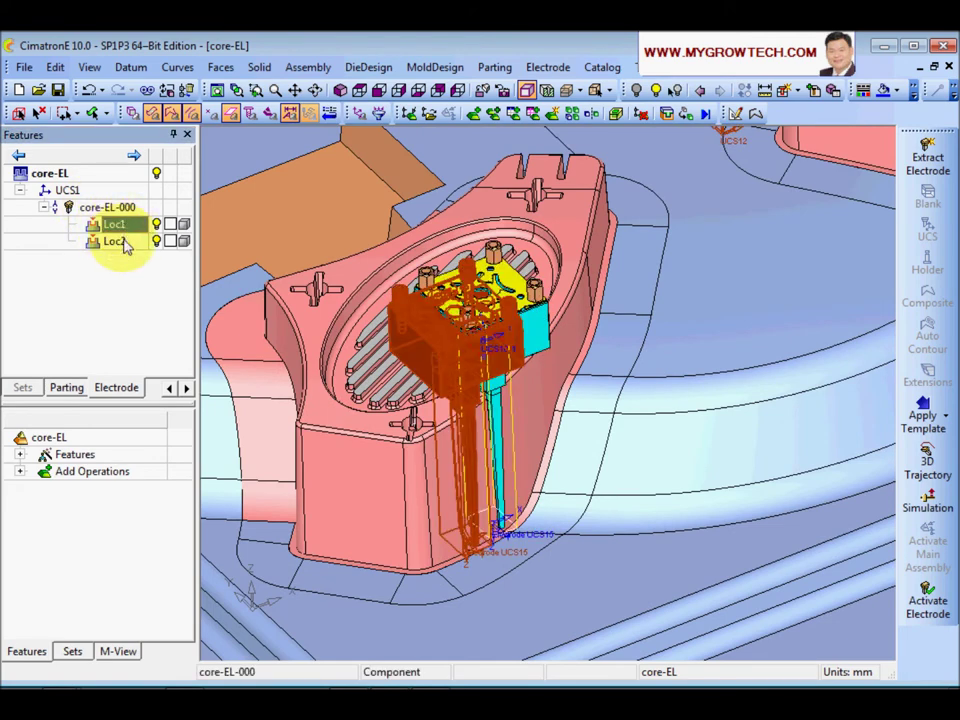
{"action": "left_click", "coordinate": [124, 244]}
Step: Simulate both electrodes together by sliding them out of the core, with sliding not limited to the marked electrodes
{"action": "left_click", "coordinate": [873, 508]}
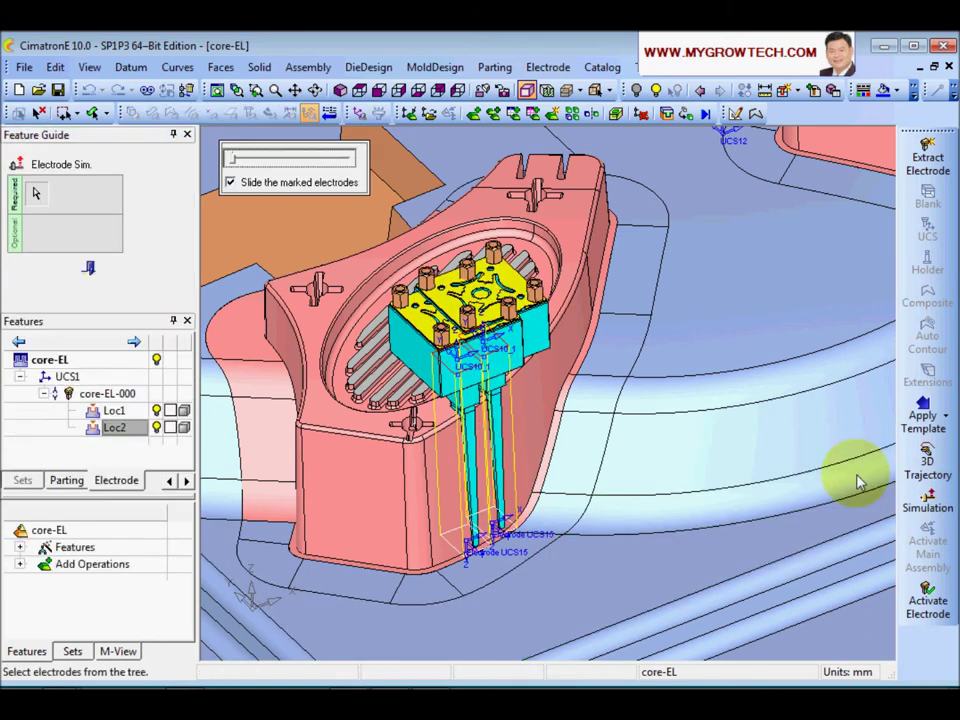
{"action": "left_click_drag", "start_coordinate": [236, 164], "coordinate": [300, 186]}
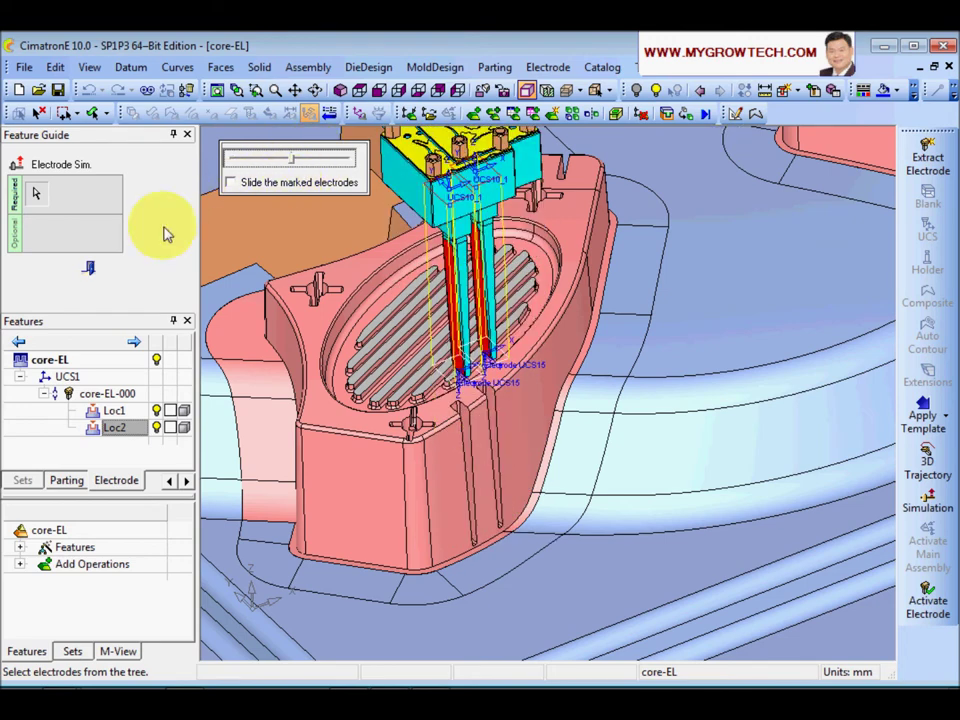
{"action": "left_click", "coordinate": [90, 270]}
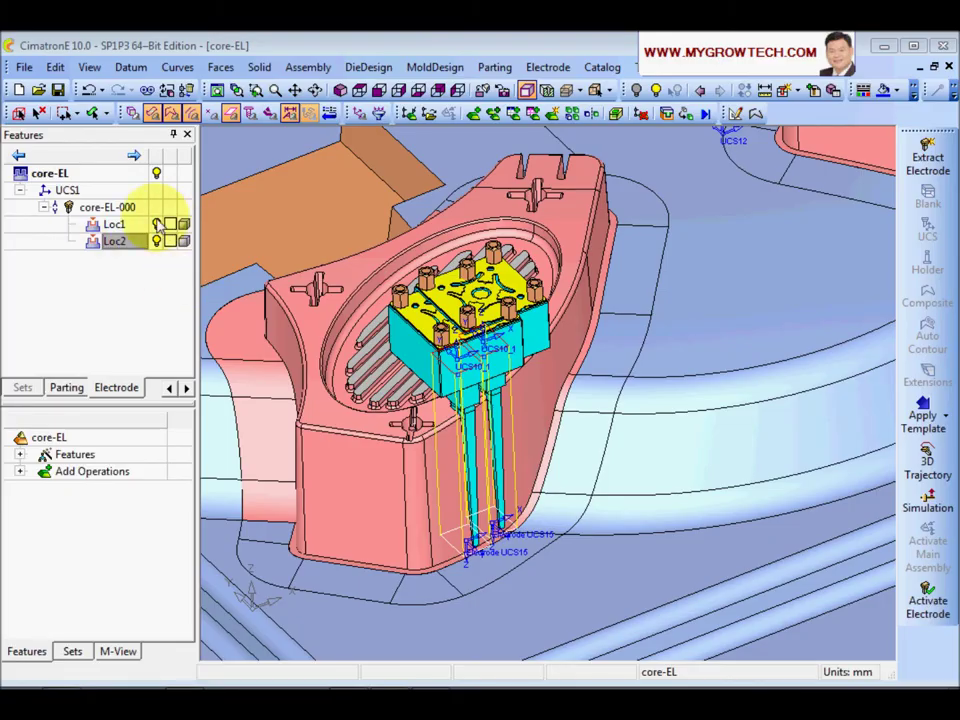
Step: Hide electrode locations Loc1 and Loc2 and show the whole core from above
{"action": "left_click", "coordinate": [157, 243]}
{"action": "right_click_drag", "start_coordinate": [640, 474], "coordinate": [640, 372], "text": "ctrl"}
{"action": "middle_click_drag", "start_coordinate": [641, 372], "coordinate": [608, 578], "text": "ctrl"}
{"action": "left_click", "coordinate": [360, 90]}
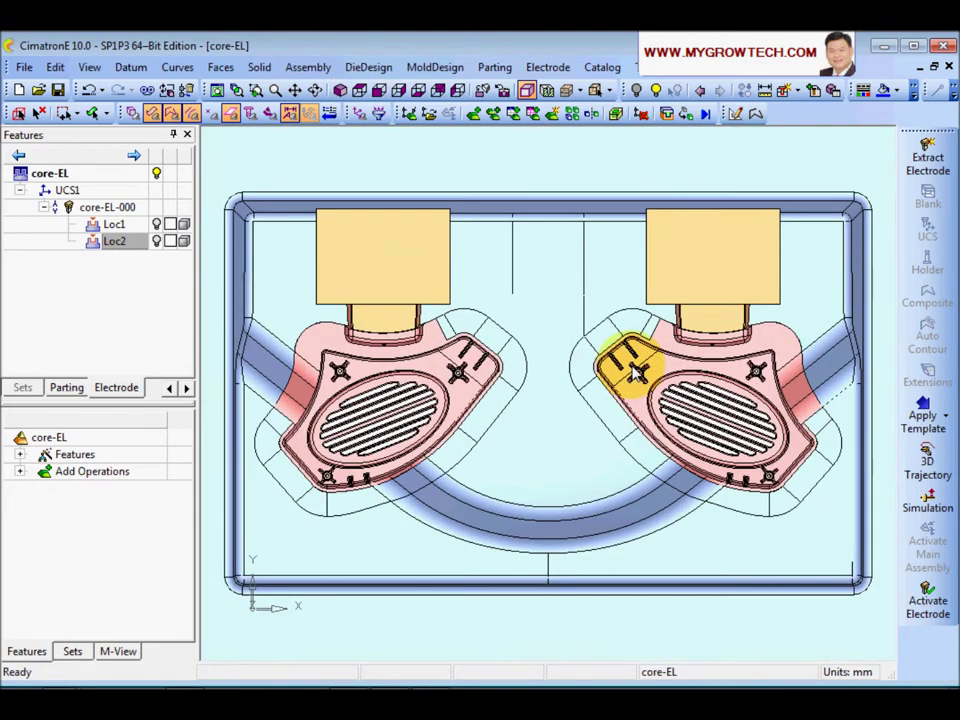
Step: Examine the four-ribbed boss pocket beside the two narrow slots in the core
{"action": "scroll", "coordinate": [540, 505], "scroll_direction": "up", "scroll_amount": 5}
{"action": "right_click_drag", "start_coordinate": [540, 505], "coordinate": [574, 252], "text": "ctrl"}
{"action": "middle_click_drag", "start_coordinate": [455, 445], "coordinate": [647, 477], "text": "ctrl"}
{"action": "right_click_drag", "start_coordinate": [626, 523], "coordinate": [647, 495], "text": "ctrl"}
{"action": "middle_click_drag", "start_coordinate": [647, 495], "coordinate": [537, 547], "text": "ctrl"}
{"action": "right_click_drag", "start_coordinate": [600, 530], "coordinate": [636, 507], "text": "ctrl"}
{"action": "middle_click_drag", "start_coordinate": [640, 507], "coordinate": [589, 503]}
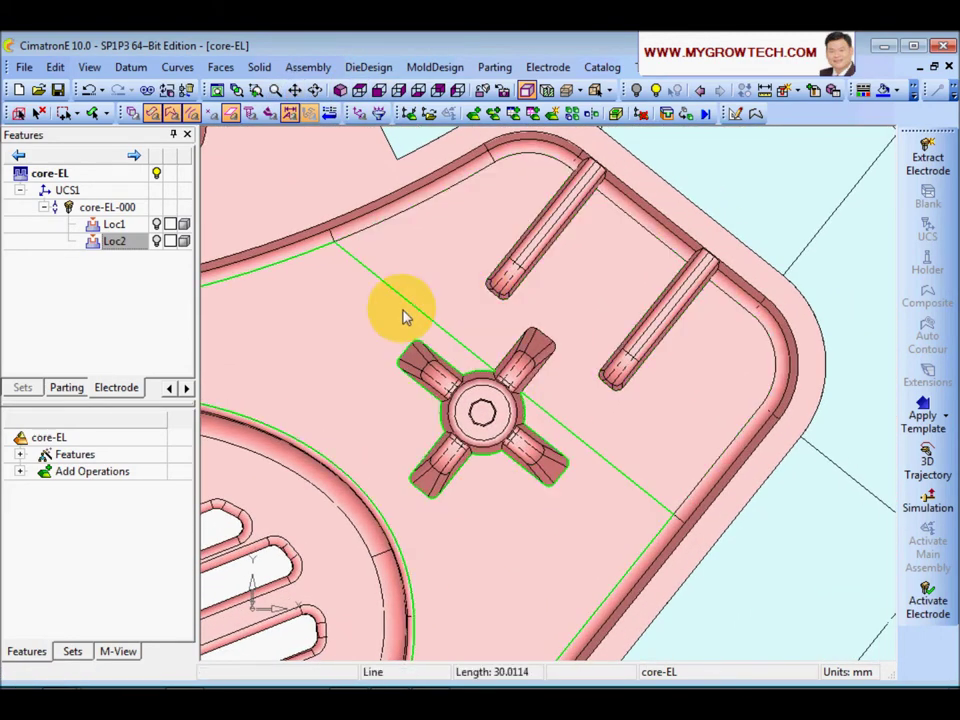
{"action": "scroll", "coordinate": [377, 401], "scroll_direction": "down", "scroll_amount": 4}
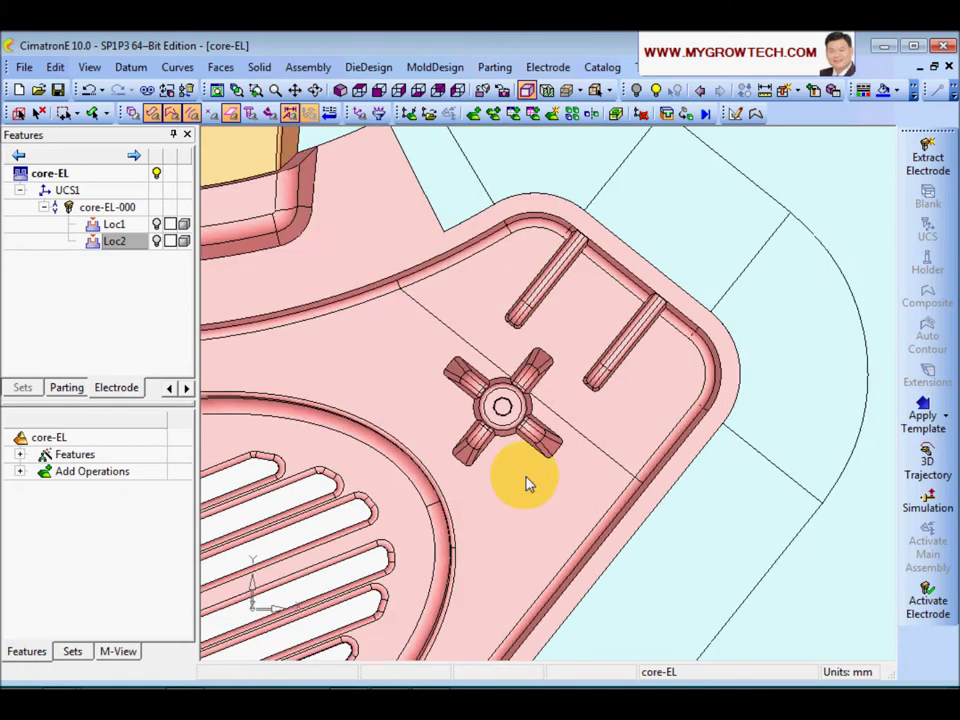
{"action": "scroll", "coordinate": [493, 465], "scroll_direction": "up", "scroll_amount": 2}
{"action": "scroll", "coordinate": [470, 490], "scroll_direction": "up", "scroll_amount": 3}
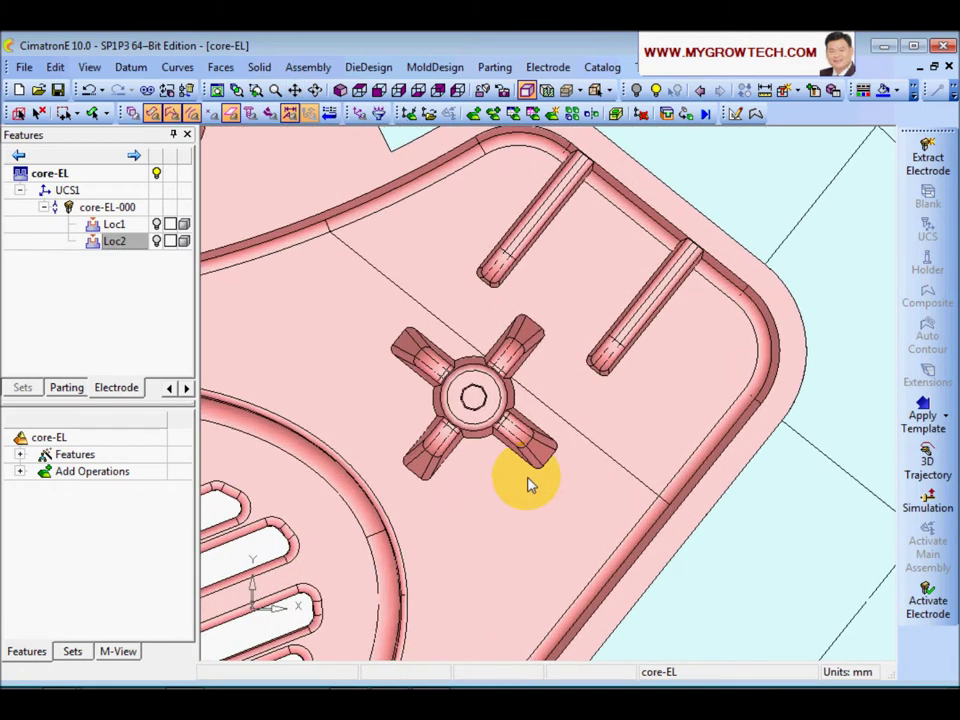
Step: Start extracting a new electrode and place a rectangular boundary enclosing all faces of the four-ribbed boss pocket
{"action": "left_click", "coordinate": [933, 160]}
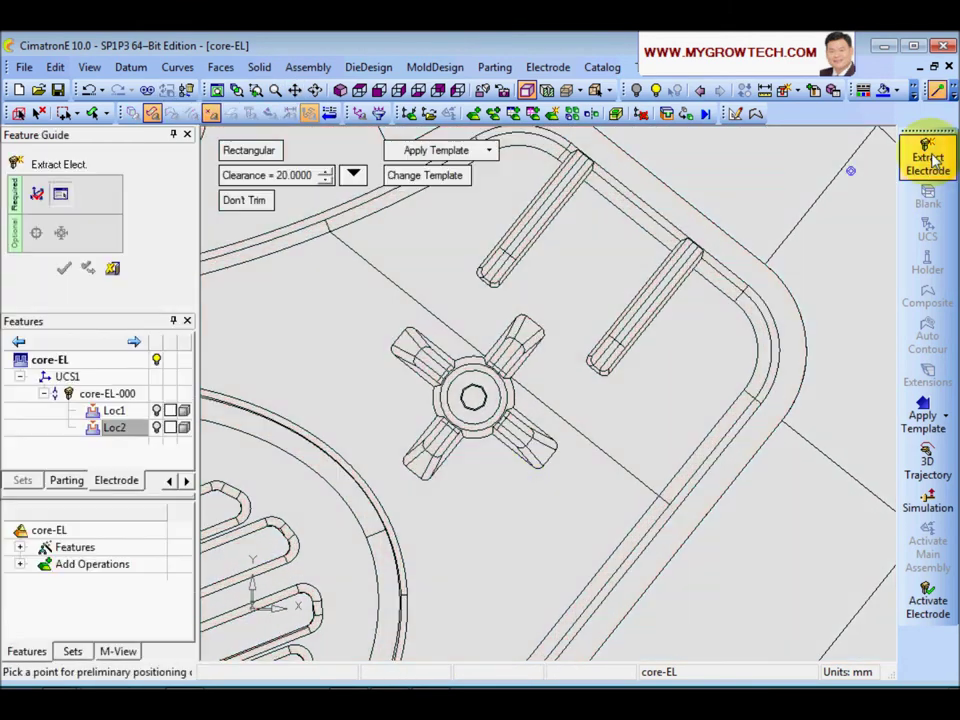
{"action": "left_click", "coordinate": [516, 528]}
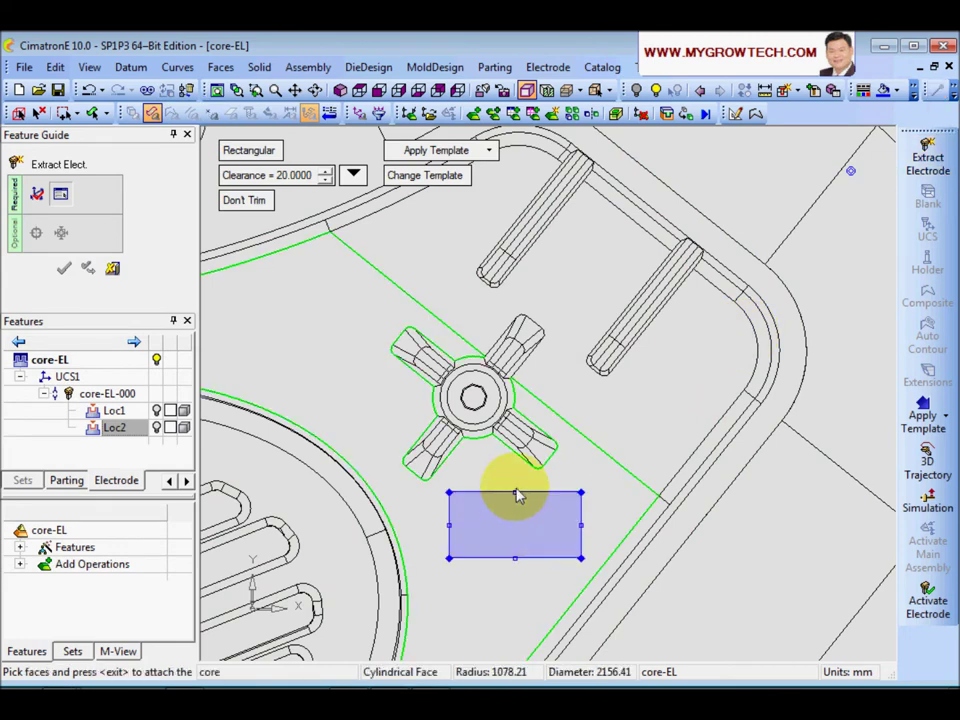
{"action": "left_click_drag", "start_coordinate": [516, 495], "coordinate": [518, 460]}
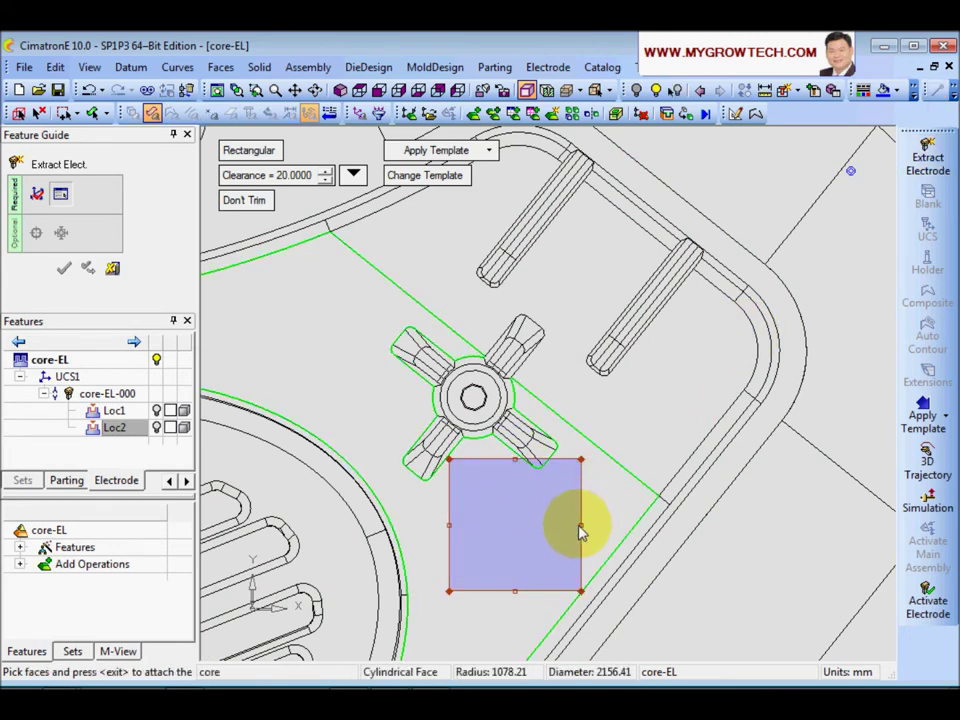
{"action": "left_click_drag", "start_coordinate": [589, 508], "coordinate": [568, 354]}
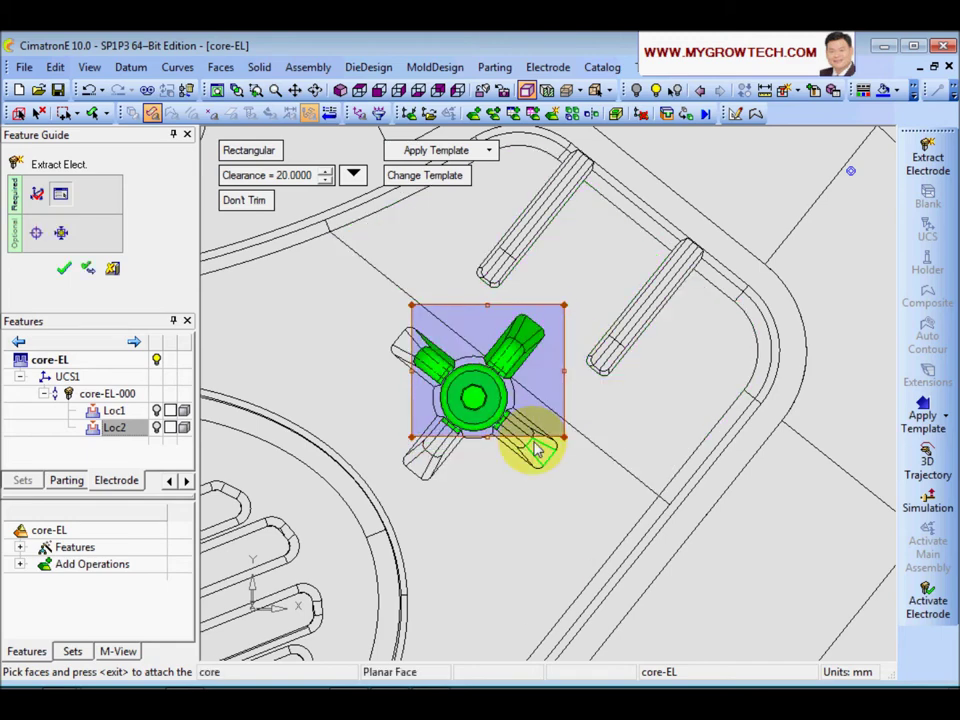
{"action": "left_click_drag", "start_coordinate": [564, 437], "coordinate": [563, 497]}
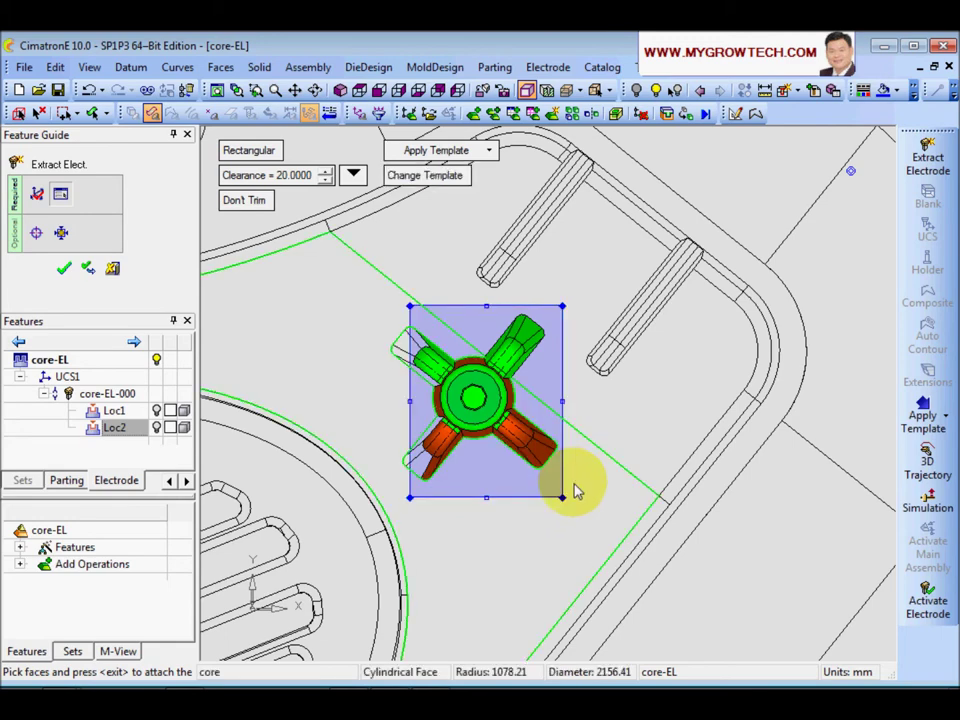
{"action": "left_click_drag", "start_coordinate": [404, 402], "coordinate": [387, 402]}
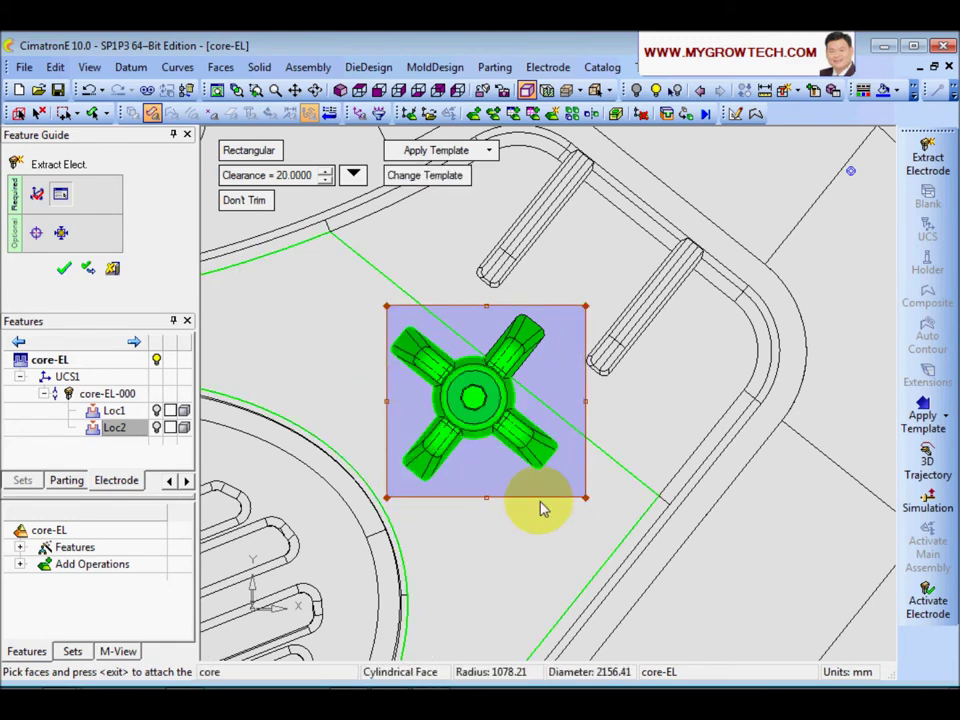
{"action": "scroll", "coordinate": [540, 419], "scroll_direction": "up", "scroll_amount": 2}
{"action": "scroll", "coordinate": [530, 530], "scroll_direction": "down", "scroll_amount": 2}
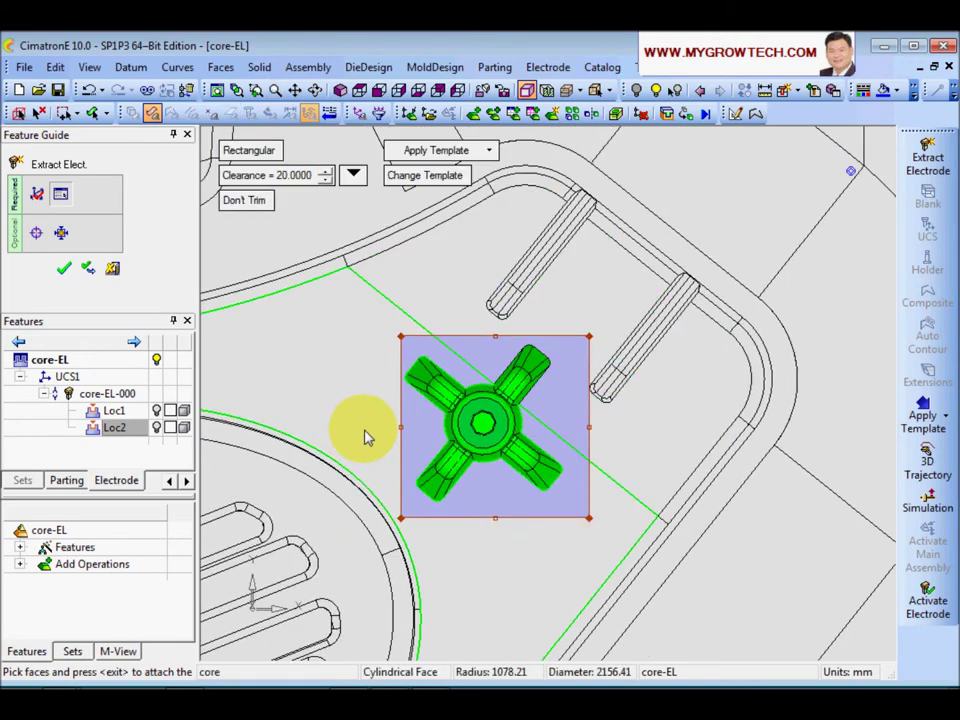
Step: Center the rectangle on the picked faces, fit it to 36 x 36 mm, and set its Y position to 371
{"action": "left_click", "coordinate": [36, 233]}
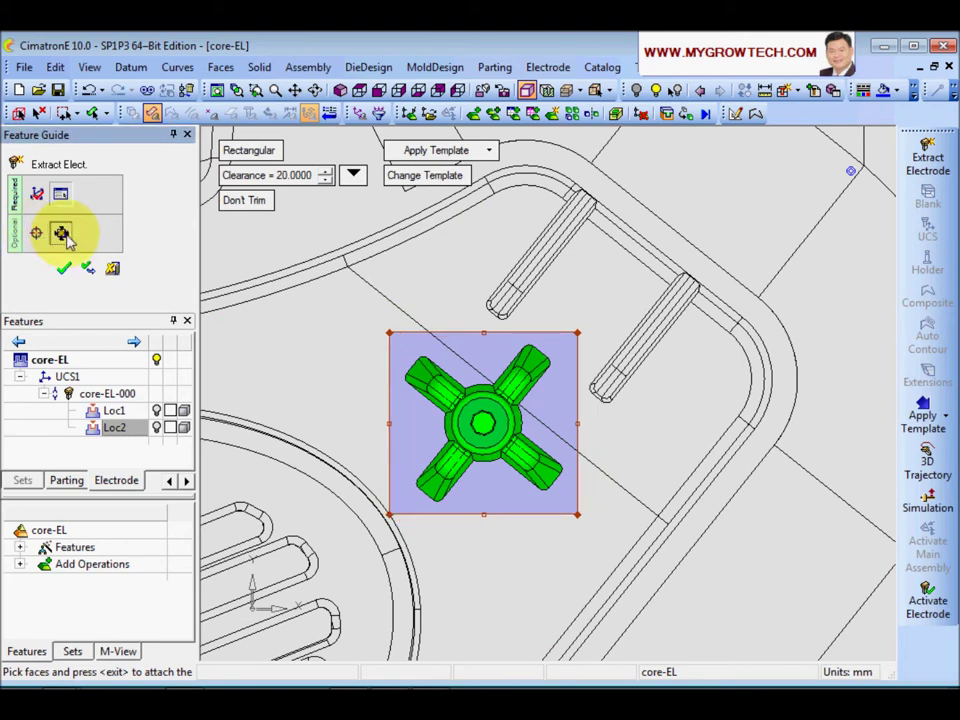
{"action": "left_click", "coordinate": [62, 233]}
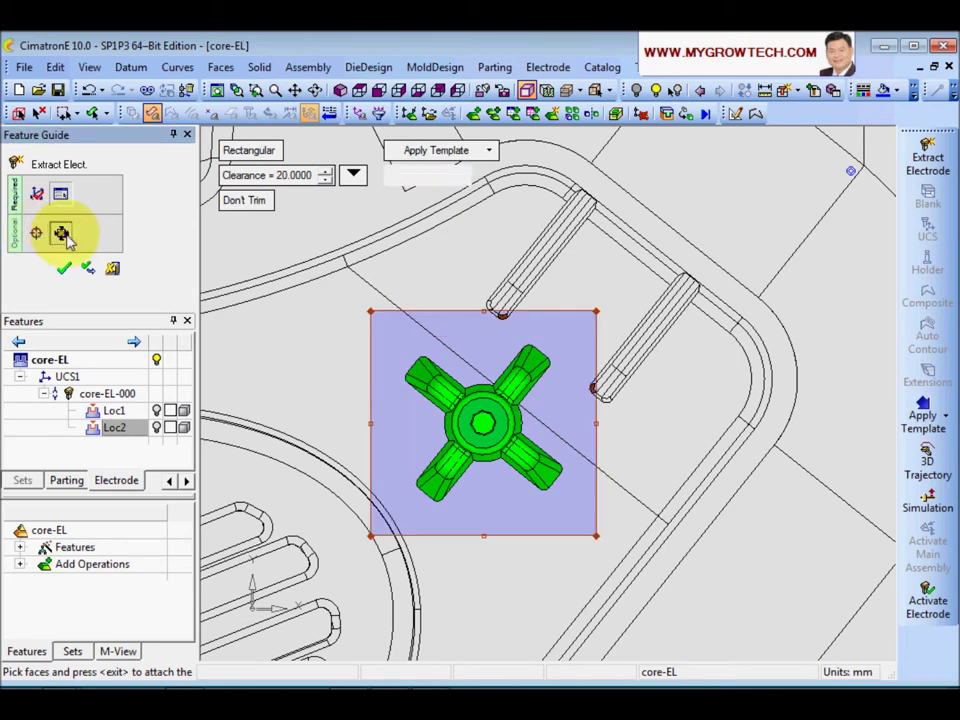
{"action": "left_click", "coordinate": [354, 176]}
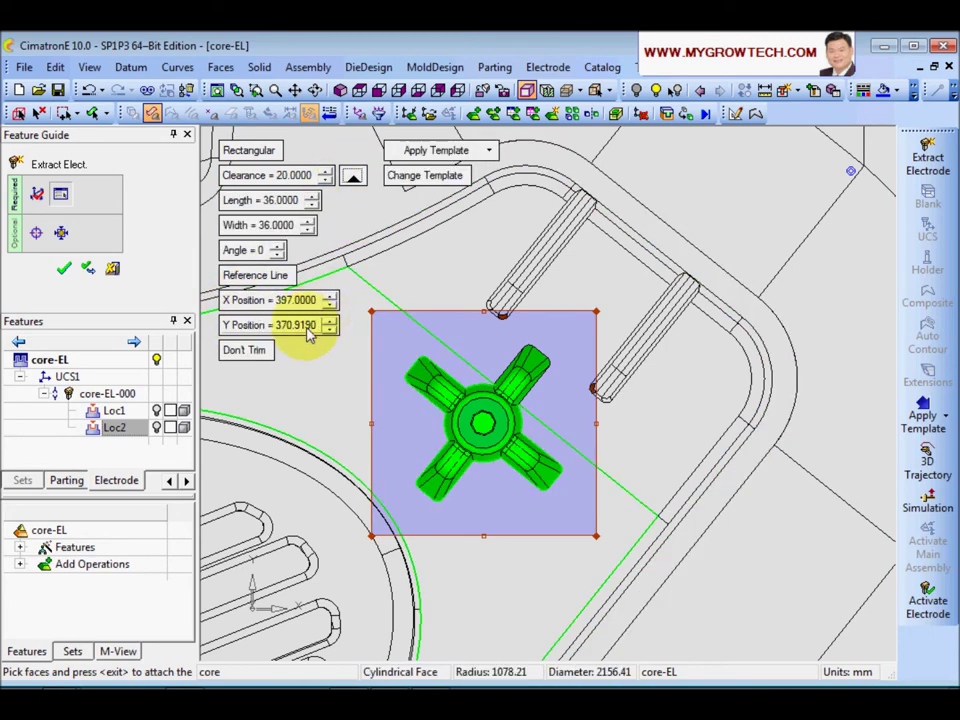
{"action": "left_click", "coordinate": [329, 321]}
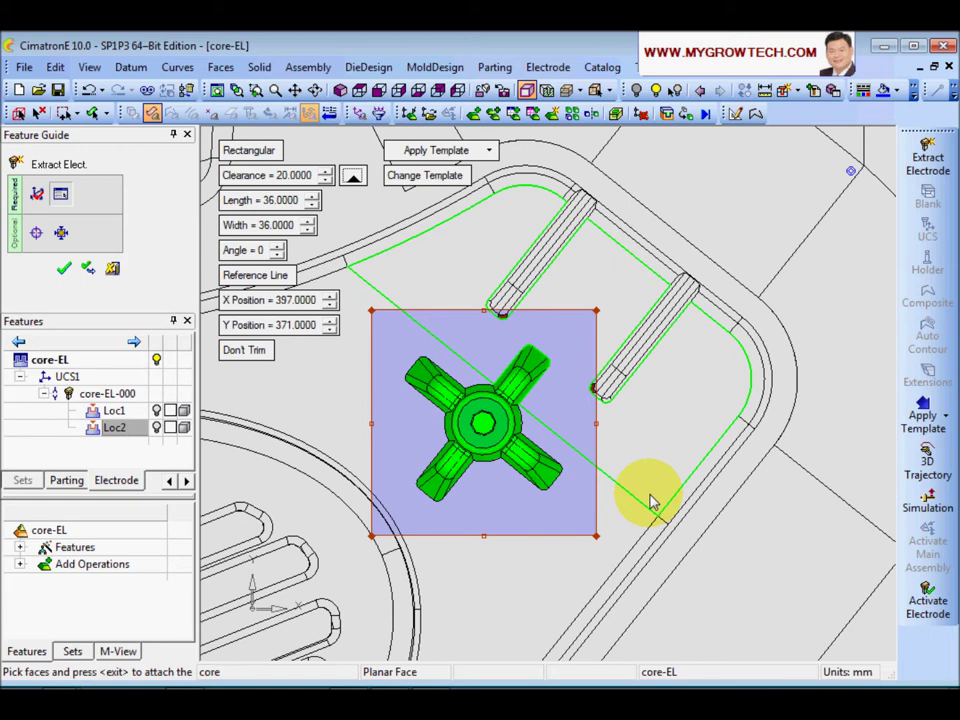
Step: Choose No Template and create the electrode from the picked boss faces
{"action": "left_click", "coordinate": [489, 150]}
{"action": "left_click", "coordinate": [449, 190]}
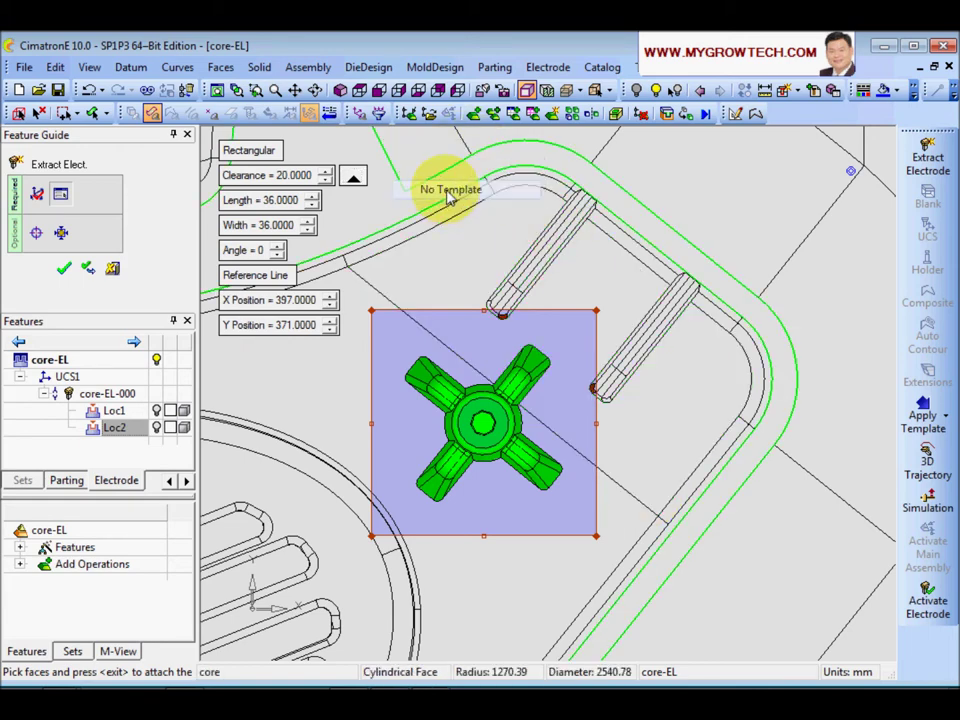
{"action": "left_click", "coordinate": [64, 272]}
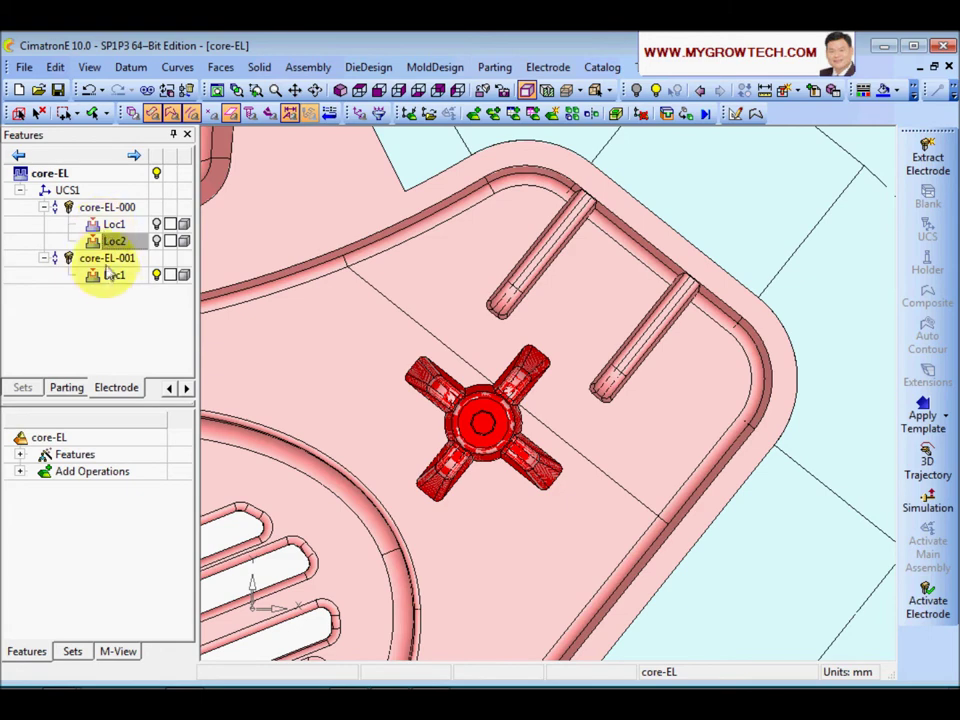
Step: Activate Loc1 of core-EL-001, hide the core, and turn the extracted faces to show their open end
{"action": "double_click", "coordinate": [111, 276]}
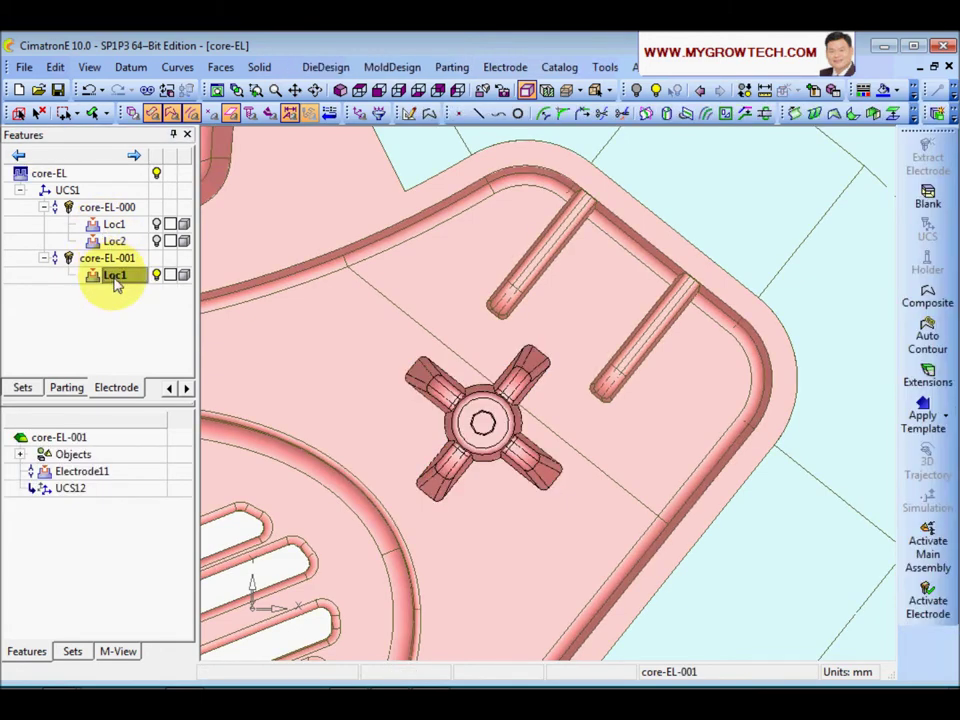
{"action": "left_click", "coordinate": [157, 175]}
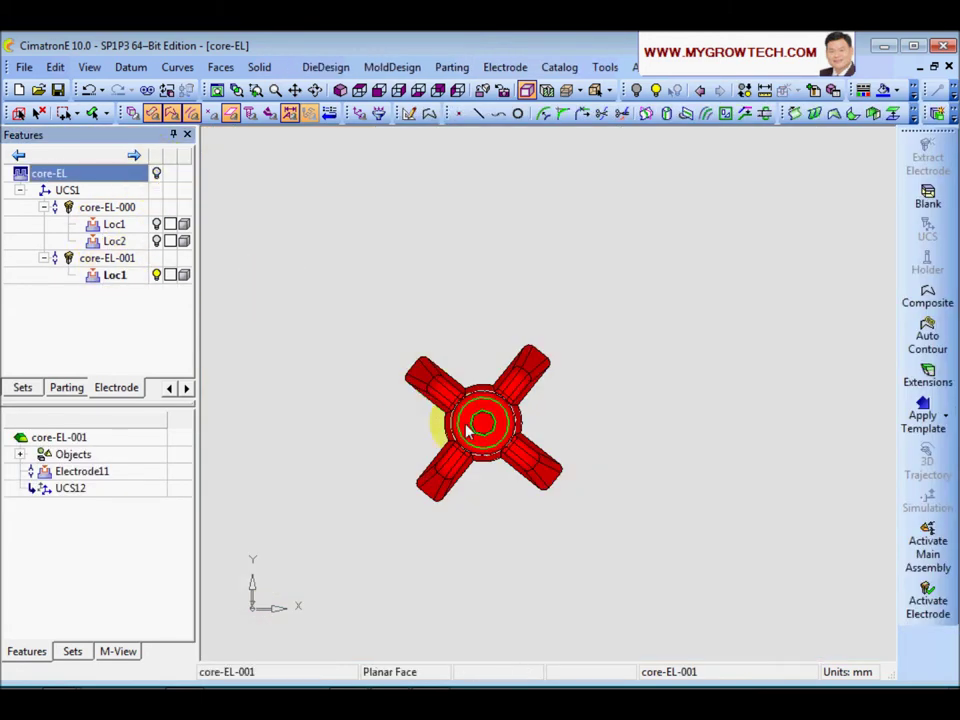
{"action": "middle_click_drag", "start_coordinate": [481, 428], "coordinate": [469, 343]}
{"action": "right_click_drag", "start_coordinate": [469, 343], "coordinate": [506, 351]}
{"action": "middle_click_drag", "start_coordinate": [506, 351], "coordinate": [590, 372]}
{"action": "middle_click_drag", "start_coordinate": [545, 467], "coordinate": [530, 432]}
{"action": "middle_click_drag", "start_coordinate": [634, 507], "coordinate": [540, 385]}
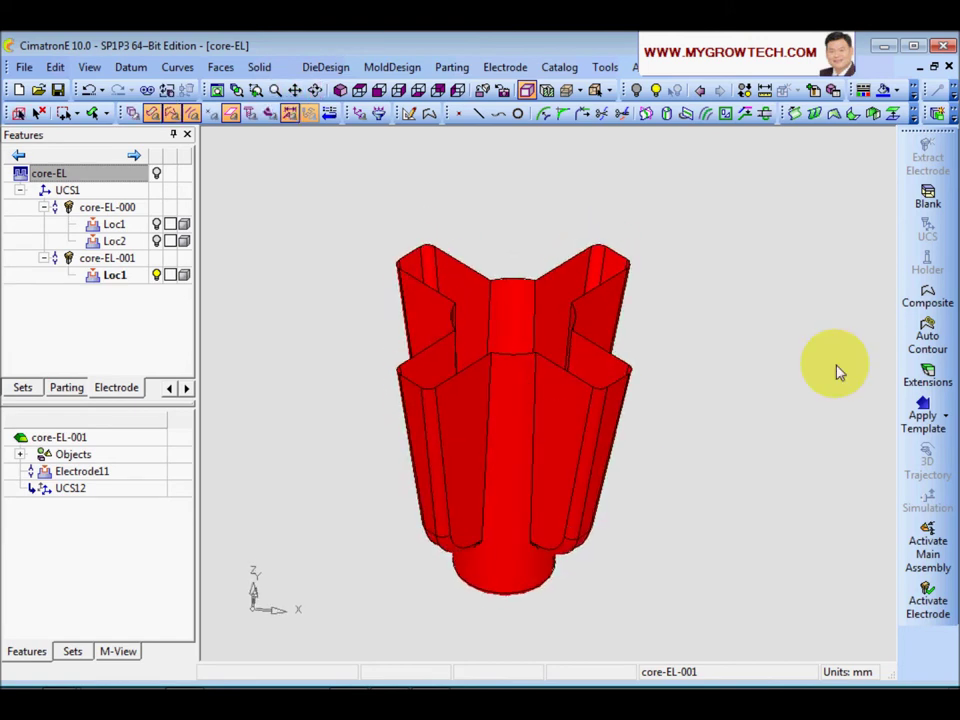
Step: Create an automatic contour around the electrode's open end and close it with a bounded face
{"action": "left_click", "coordinate": [927, 335]}
{"action": "right_click", "coordinate": [565, 205]}
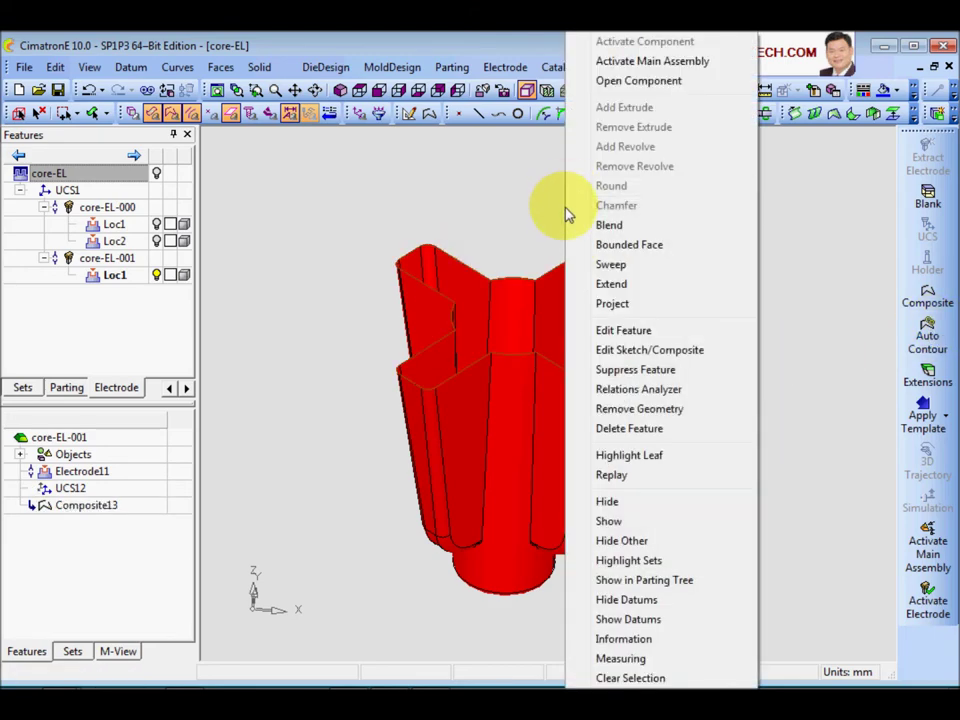
{"action": "left_click", "coordinate": [600, 244]}
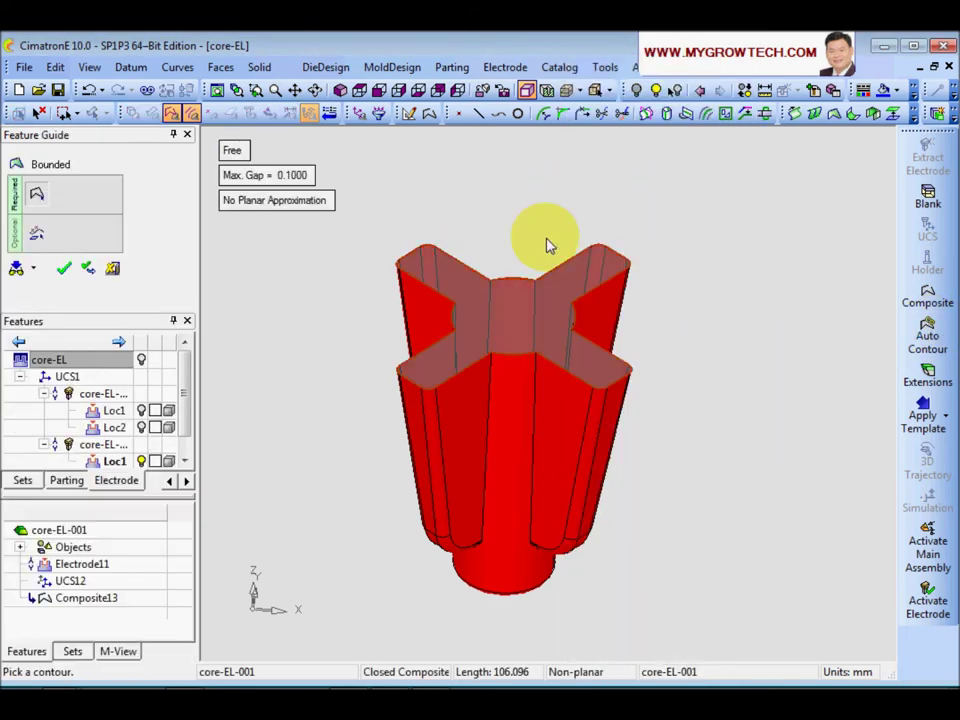
{"action": "right_click", "coordinate": [536, 231]}
{"action": "left_click", "coordinate": [539, 231]}
Step: Stitch the bounded face and all the extracted electrode faces together
{"action": "middle_click_drag", "start_coordinate": [541, 232], "coordinate": [512, 305]}
{"action": "right_click", "coordinate": [505, 303]}
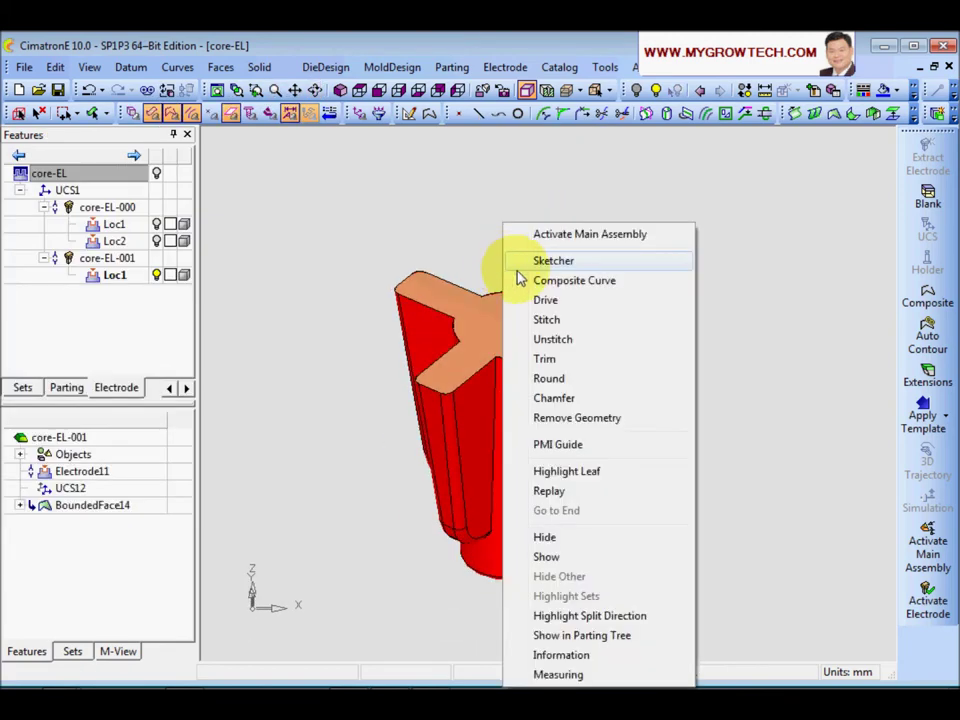
{"action": "left_click", "coordinate": [573, 325]}
{"action": "scroll", "coordinate": [500, 305], "scroll_direction": "down", "scroll_amount": 2}
{"action": "scroll", "coordinate": [491, 309], "scroll_direction": "up", "scroll_amount": 1}
{"action": "left_click_drag", "start_coordinate": [358, 236], "coordinate": [685, 635]}
{"action": "left_click", "coordinate": [689, 360]}
{"action": "middle_click_drag", "start_coordinate": [637, 447], "coordinate": [553, 242]}
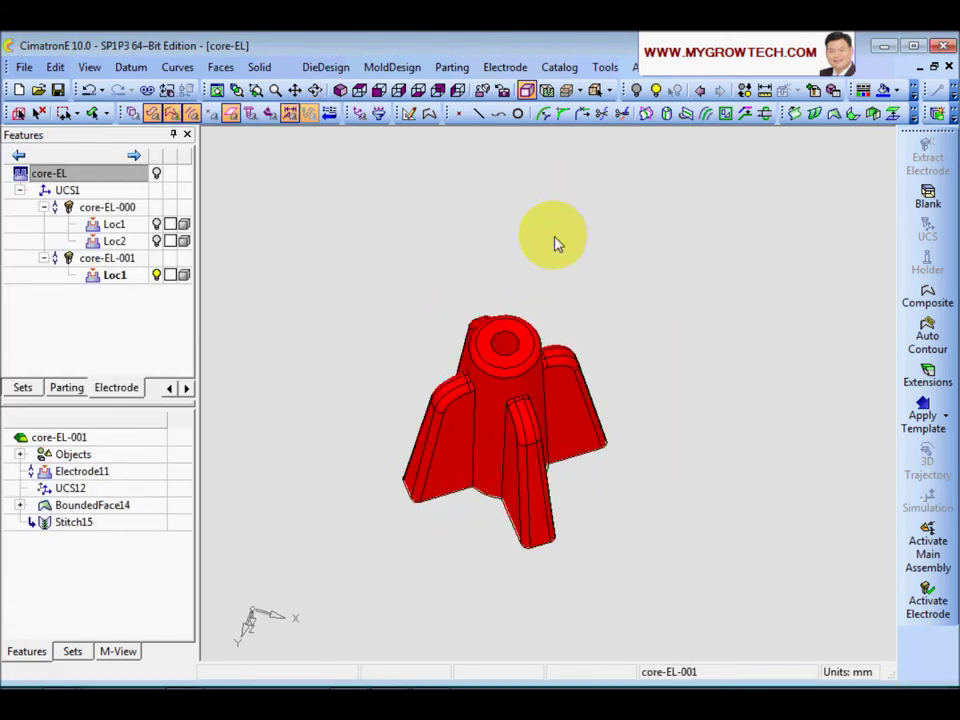
Step: Remove the central cylindrical boss faces and their top faces from the electrode, keeping the four ribs
{"action": "scroll", "coordinate": [561, 354], "scroll_direction": "up", "scroll_amount": 4}
{"action": "middle_click_drag", "start_coordinate": [612, 384], "coordinate": [575, 363]}
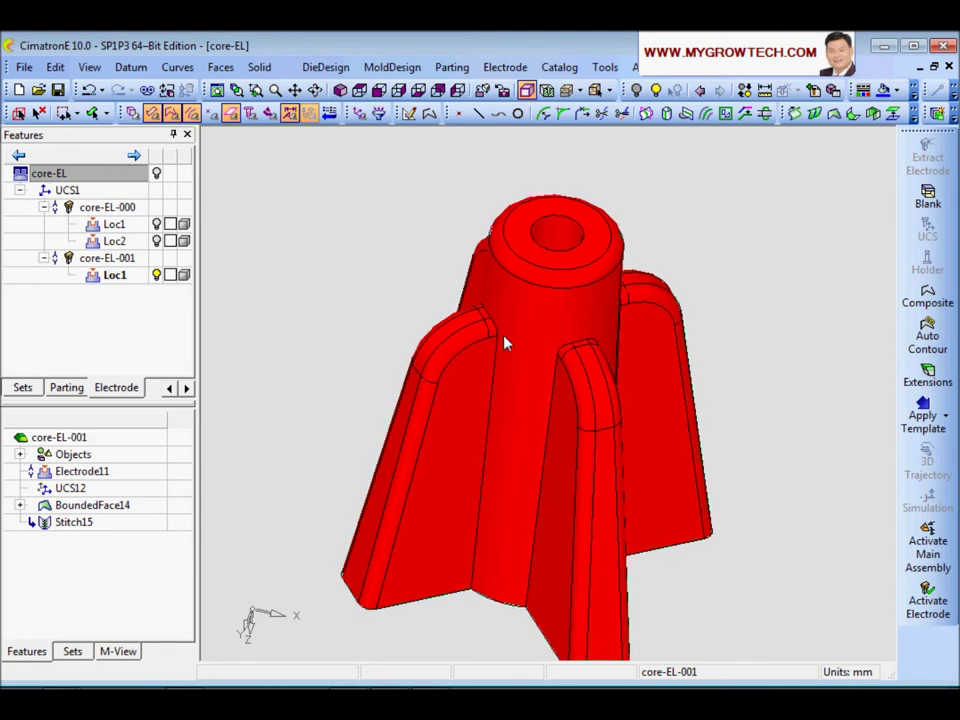
{"action": "right_click", "coordinate": [333, 258]}
{"action": "left_click", "coordinate": [410, 418]}
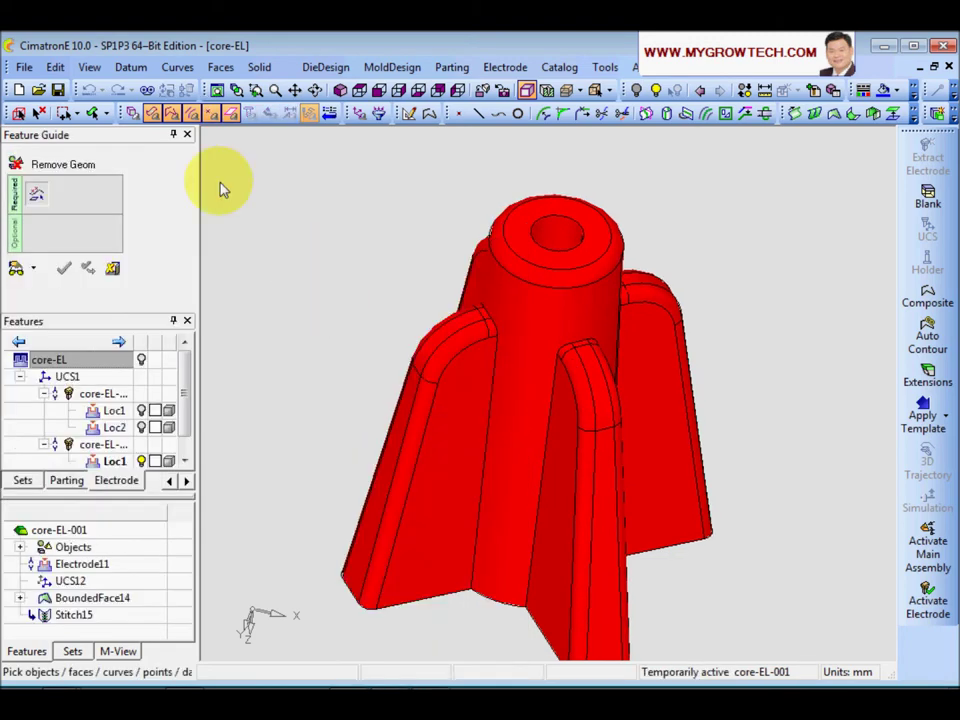
{"action": "left_click", "coordinate": [529, 359]}
{"action": "middle_click_drag", "start_coordinate": [516, 454], "coordinate": [466, 192]}
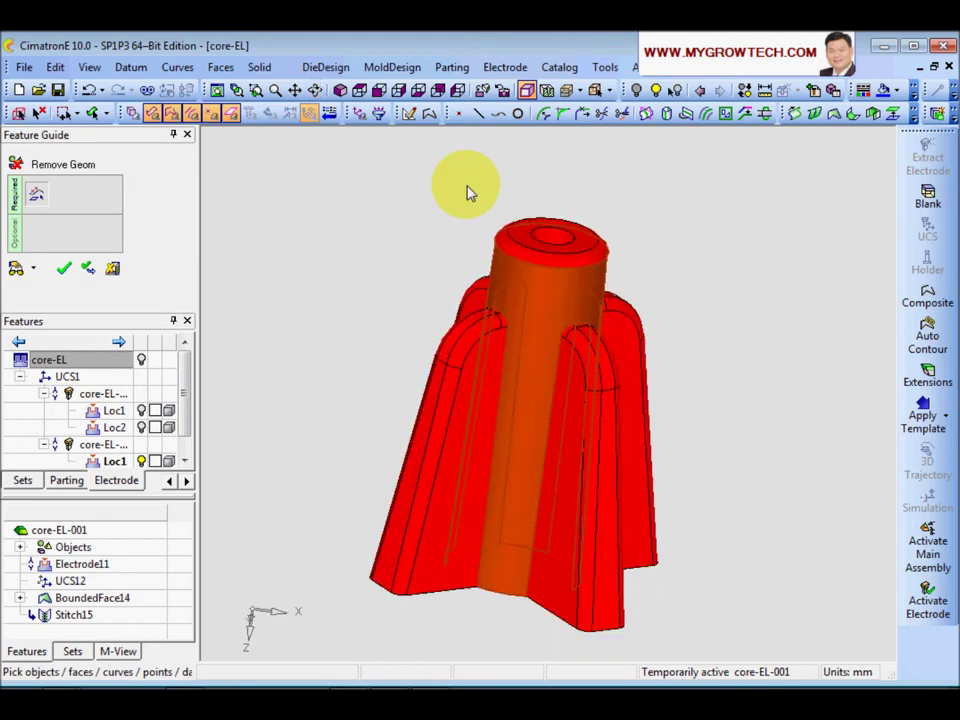
{"action": "middle_click_drag", "start_coordinate": [628, 265], "coordinate": [557, 398]}
{"action": "left_click", "coordinate": [598, 265]}
{"action": "middle_click_drag", "start_coordinate": [598, 266], "coordinate": [439, 371]}
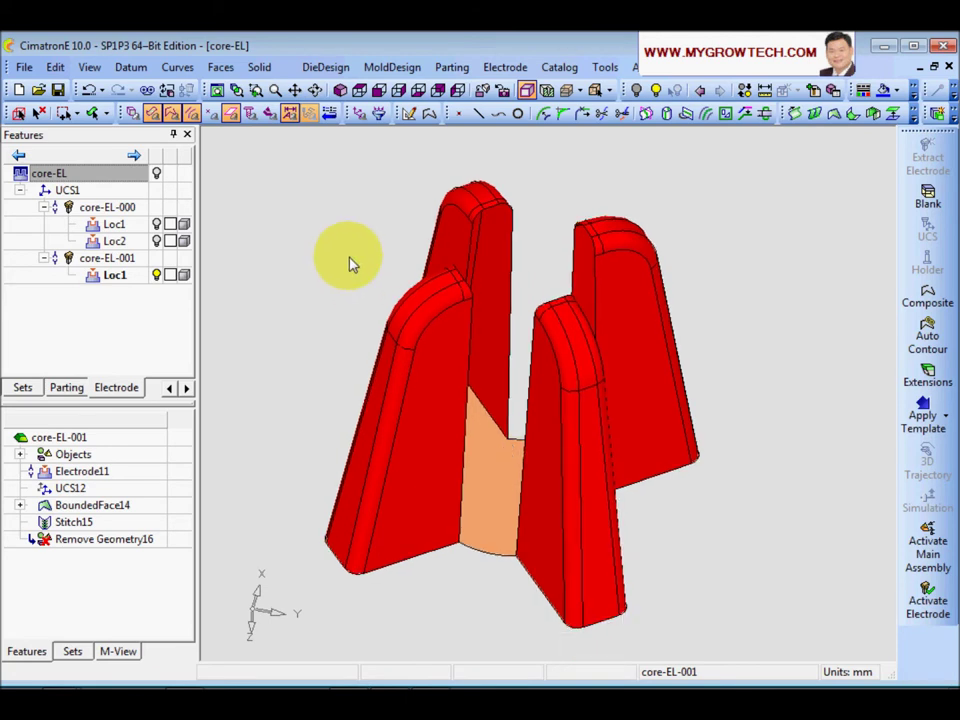
Step: Close the open gaps between the four ribs with new faces, keeping adjacent-face merging on
{"action": "left_click", "coordinate": [220, 68]}
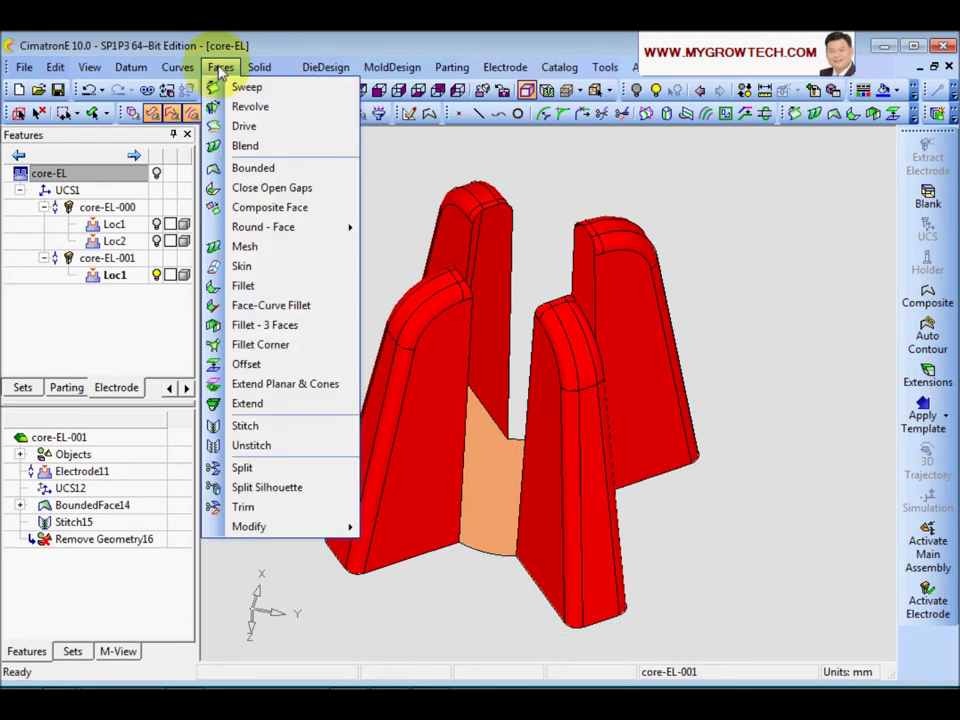
{"action": "left_click", "coordinate": [272, 188]}
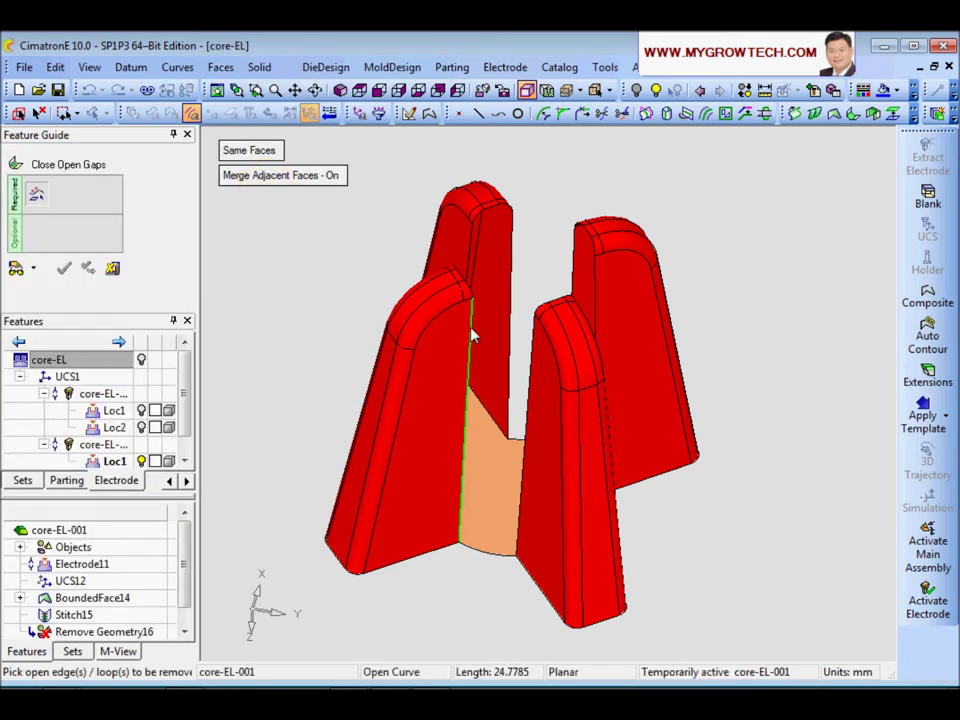
{"action": "left_click", "coordinate": [330, 283]}
{"action": "left_click", "coordinate": [245, 151]}
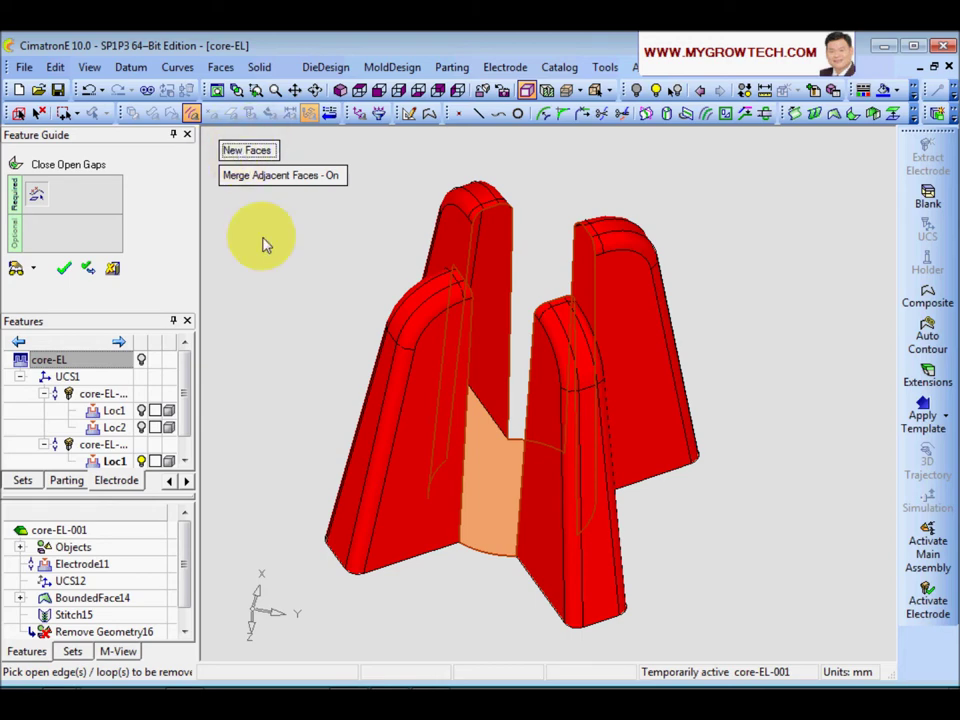
{"action": "middle_click", "coordinate": [304, 264]}
{"action": "left_click", "coordinate": [307, 265]}
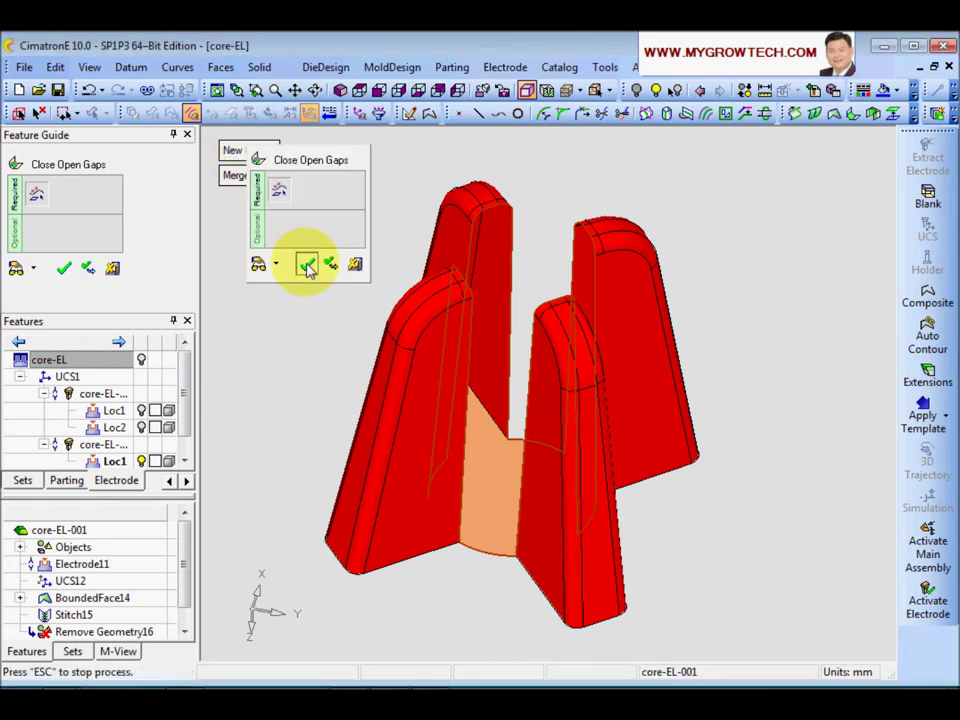
{"action": "left_click", "coordinate": [306, 266]}
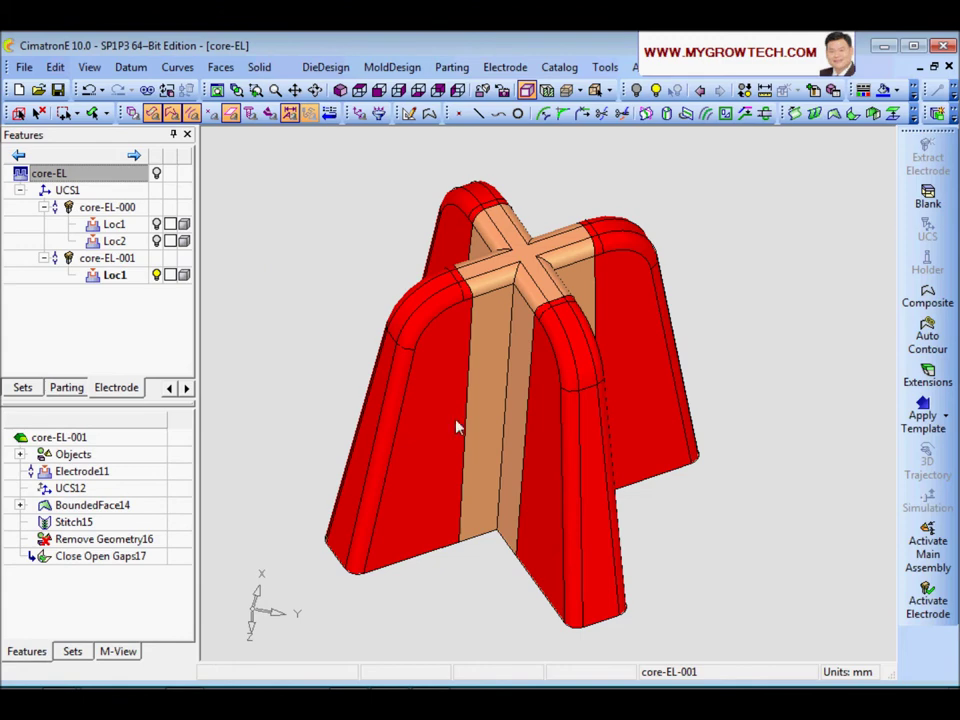
Step: Remove the bounded face that closes the open end of the four-ribbed electrode
{"action": "scroll", "coordinate": [512, 399], "scroll_direction": "down", "scroll_amount": 1}
{"action": "scroll", "coordinate": [513, 400], "scroll_direction": "up", "scroll_amount": 2}
{"action": "left_click_drag", "start_coordinate": [516, 401], "coordinate": [518, 204], "text": "ctrl"}
{"action": "right_click", "coordinate": [521, 197]}
{"action": "left_click", "coordinate": [611, 390]}
{"action": "left_click", "coordinate": [530, 331]}
{"action": "middle_click", "coordinate": [566, 232]}
{"action": "left_click", "coordinate": [565, 232]}
{"action": "right_click_drag", "start_coordinate": [573, 227], "coordinate": [540, 400], "text": "ctrl"}
{"action": "middle_click_drag", "start_coordinate": [540, 400], "coordinate": [506, 355], "text": "ctrl"}
{"action": "left_click_drag", "start_coordinate": [505, 355], "coordinate": [501, 414], "text": "ctrl"}
{"action": "middle_click_drag", "start_coordinate": [501, 414], "coordinate": [507, 461], "text": "ctrl"}
{"action": "right_click_drag", "start_coordinate": [613, 510], "coordinate": [685, 417], "text": "ctrl"}
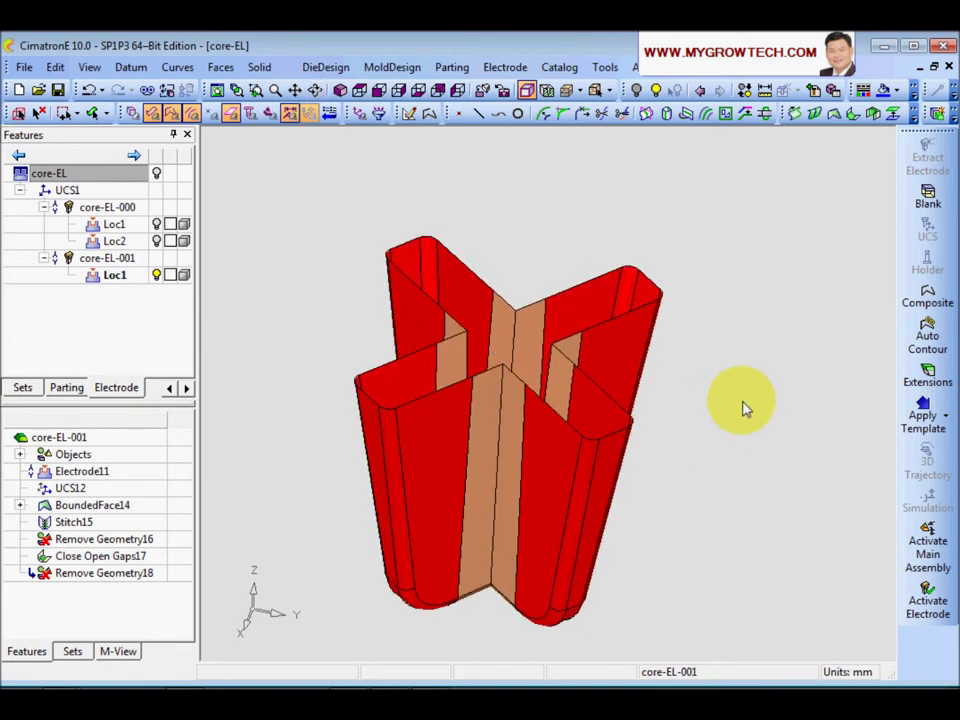
{"action": "middle_click_drag", "start_coordinate": [740, 459], "coordinate": [759, 435], "text": "ctrl"}
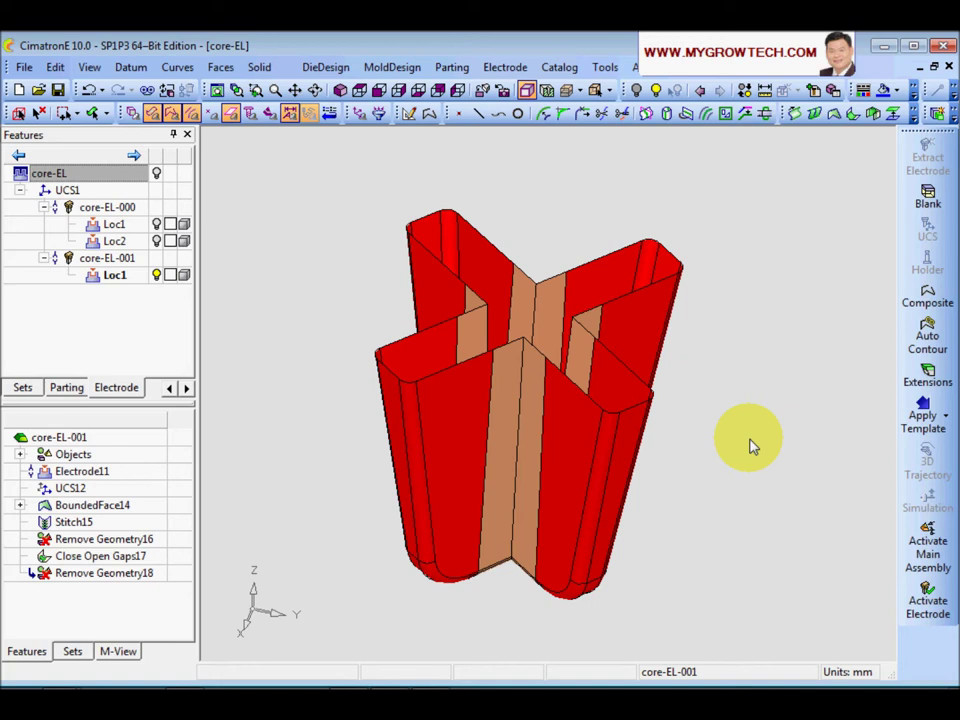
Step: Apply the electrode template file 1mmtan-dirblank-hdl.etp to the four-ribbed electrode
{"action": "left_click", "coordinate": [945, 419]}
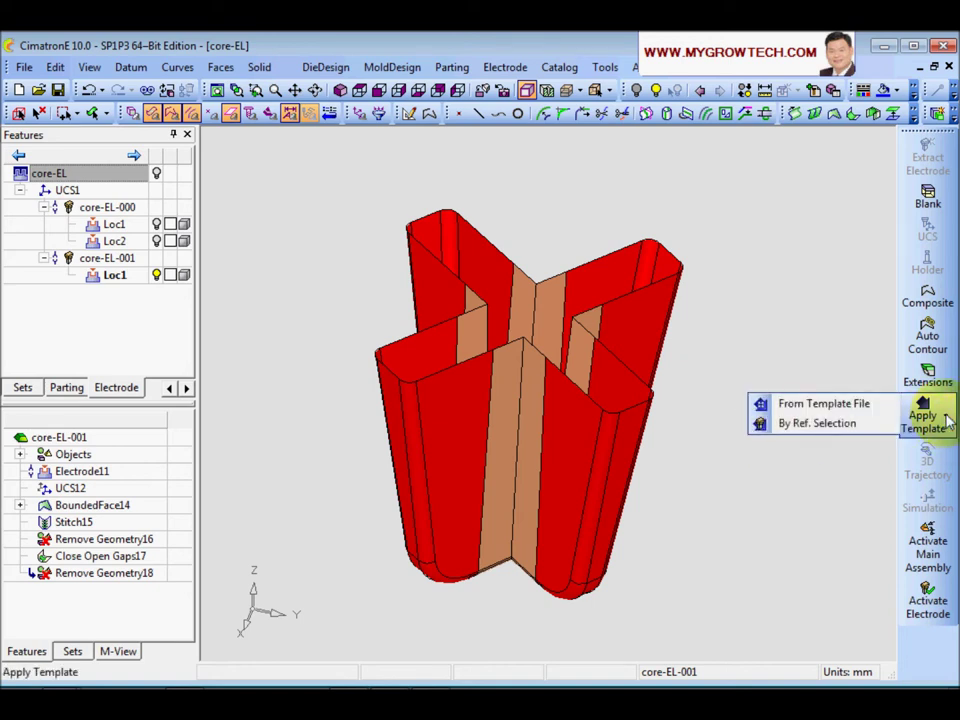
{"action": "left_click", "coordinate": [840, 407]}
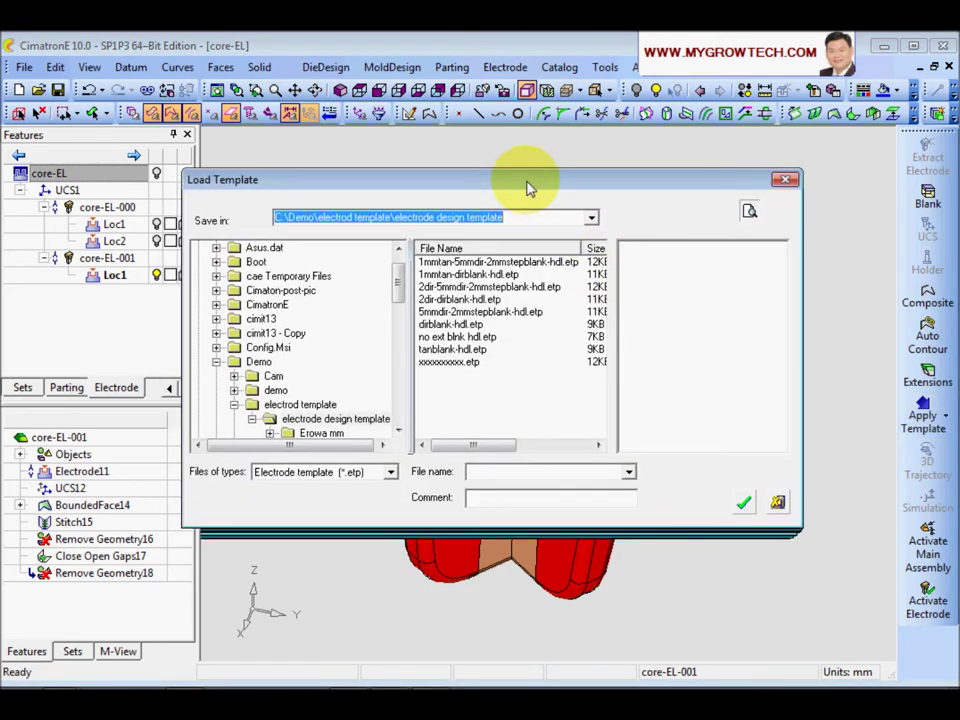
{"action": "left_click", "coordinate": [485, 262]}
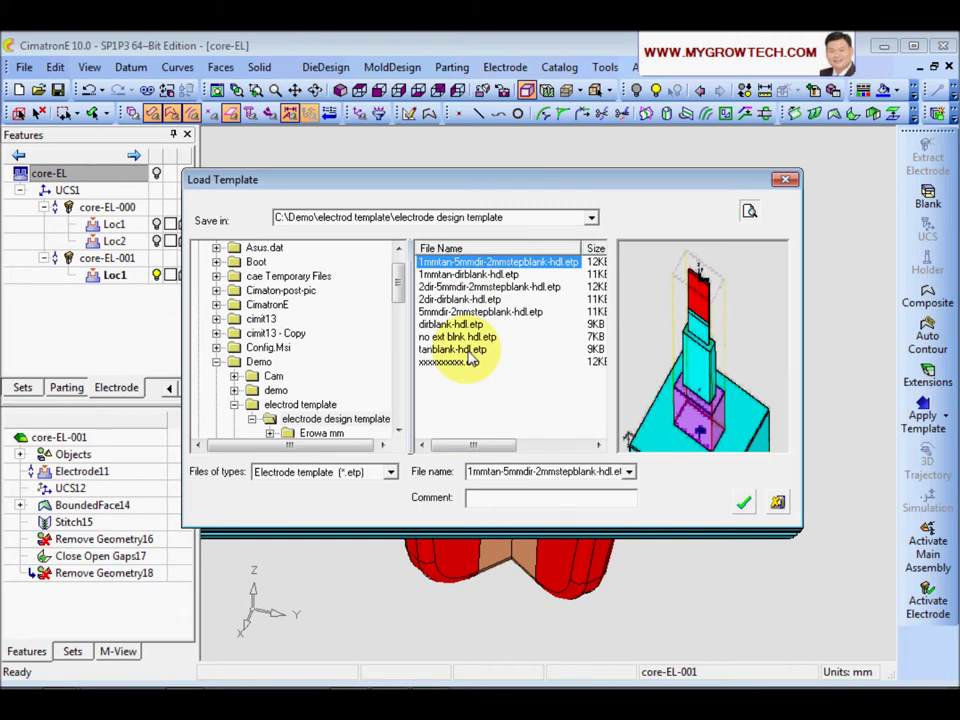
{"action": "left_click", "coordinate": [478, 275]}
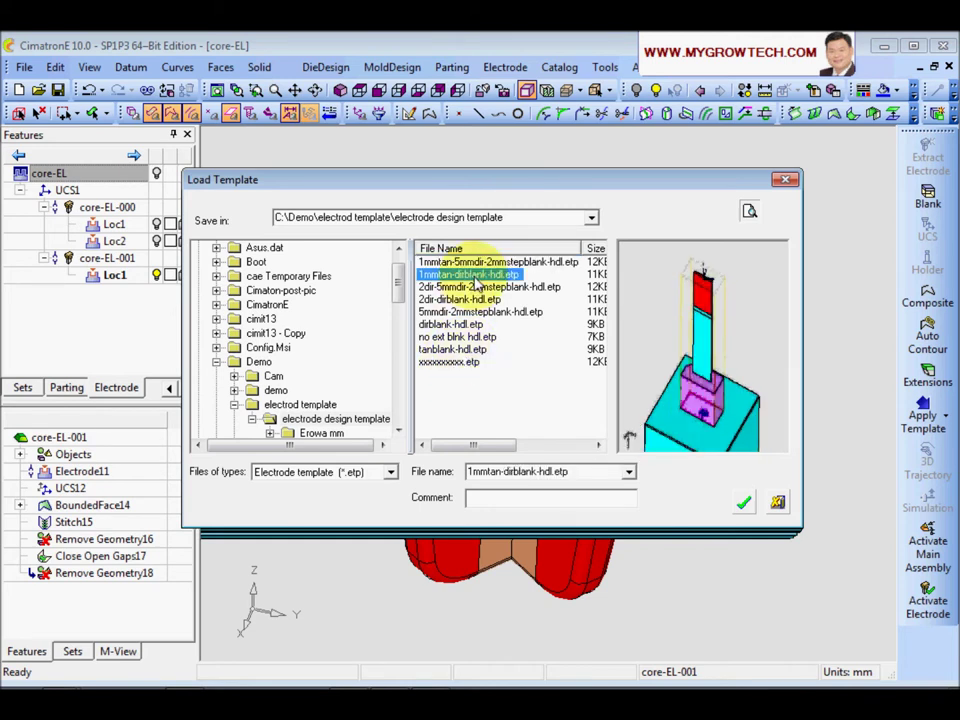
{"action": "left_click", "coordinate": [743, 504]}
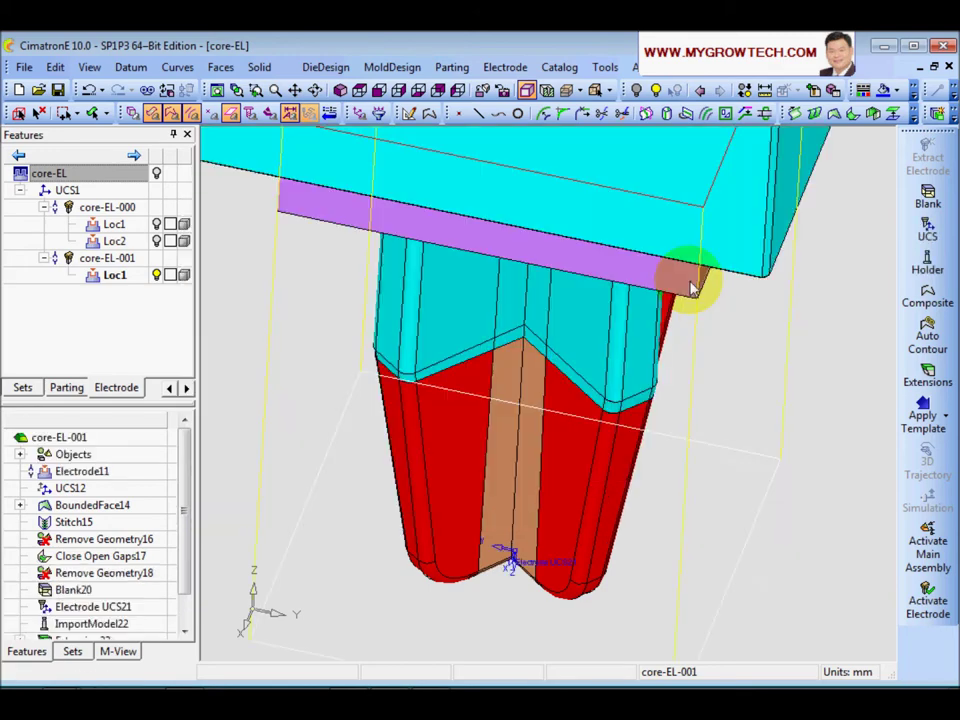
Step: Sample the cyan colour of an extension face and apply it to the two tan closing faces between the front ribs
{"action": "right_click_drag", "start_coordinate": [643, 316], "coordinate": [555, 505], "text": "ctrl"}
{"action": "middle_click_drag", "start_coordinate": [504, 435], "coordinate": [512, 204], "text": "ctrl"}
{"action": "mouse_move", "coordinate": [558, 489]}
{"action": "middle_mouse_down"}
{"action": "mouse_move", "coordinate": [521, 467]}
{"action": "mouse_move", "coordinate": [611, 454]}
{"action": "mouse_move", "coordinate": [555, 545]}
{"action": "mouse_move", "coordinate": [557, 568]}
{"action": "mouse_move", "coordinate": [510, 420]}
{"action": "mouse_move", "coordinate": [529, 409]}
{"action": "mouse_move", "coordinate": [530, 395]}
{"action": "mouse_move", "coordinate": [531, 452]}
{"action": "mouse_move", "coordinate": [505, 496]}
{"action": "mouse_move", "coordinate": [534, 394]}
{"action": "mouse_move", "coordinate": [597, 447]}
{"action": "mouse_move", "coordinate": [557, 484]}
{"action": "middle_mouse_up"}
{"action": "middle_click_drag", "start_coordinate": [519, 434], "coordinate": [483, 257]}
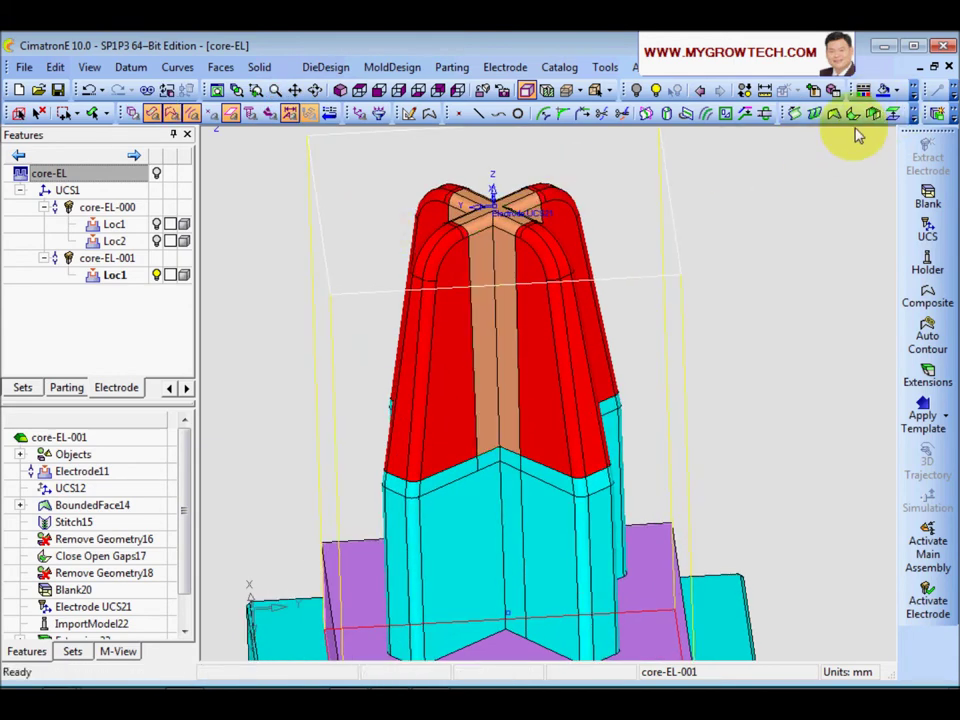
{"action": "left_click", "coordinate": [917, 90]}
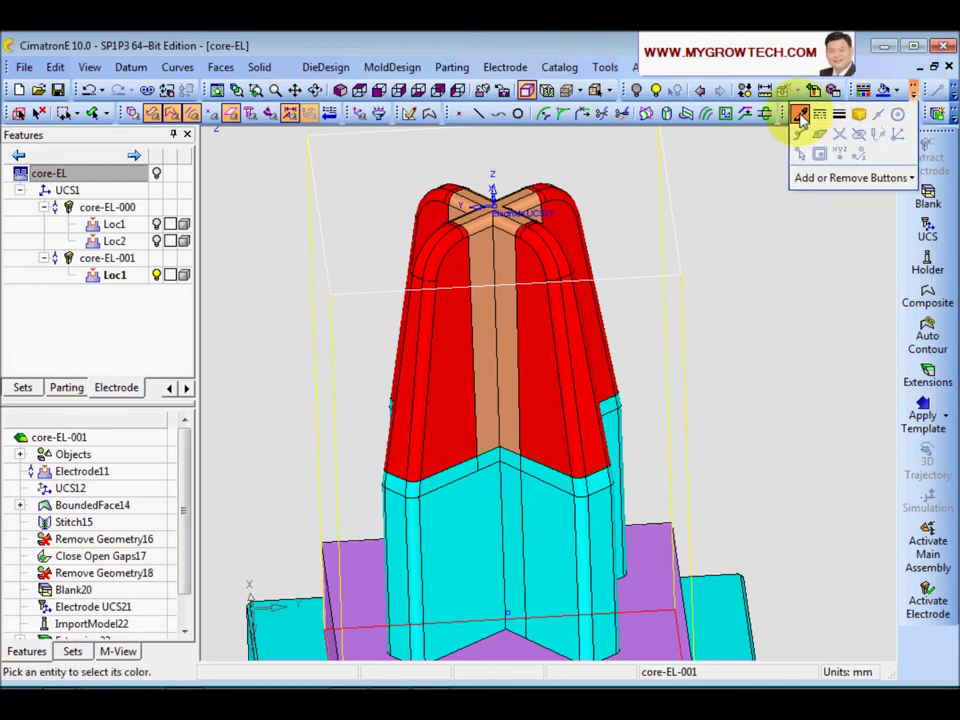
{"action": "left_click", "coordinate": [800, 117]}
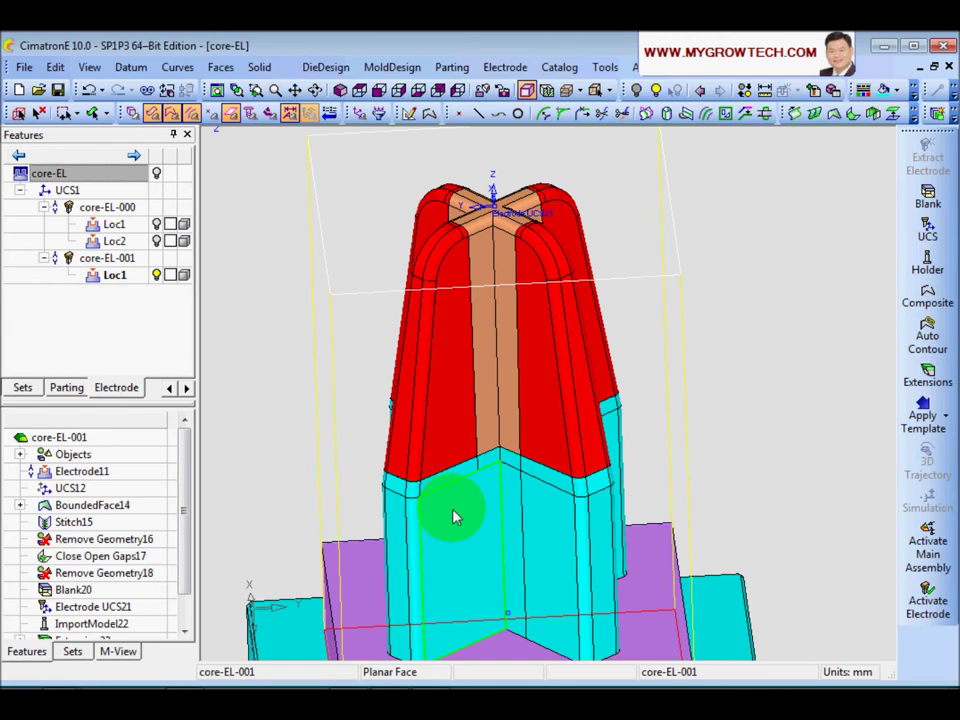
{"action": "left_click", "coordinate": [508, 322]}
{"action": "scroll", "coordinate": [572, 371], "scroll_direction": "up", "scroll_amount": 3}
{"action": "middle_click_drag", "start_coordinate": [554, 366], "coordinate": [575, 508], "text": "ctrl"}
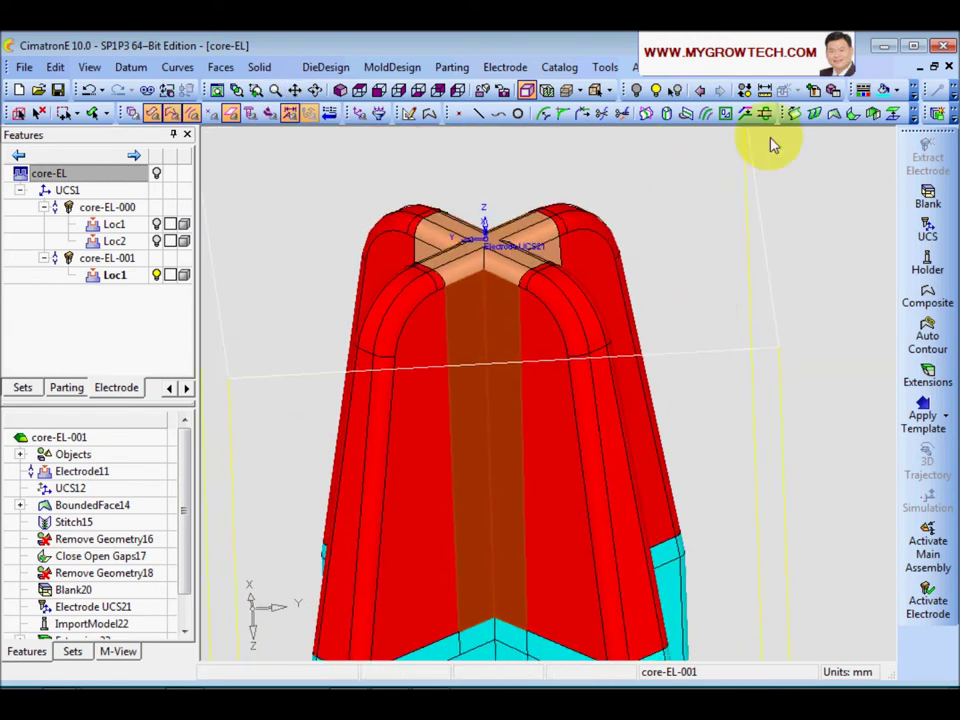
{"action": "left_click", "coordinate": [885, 90]}
Step: Colour the remaining tan closing faces at the rib cross and inner corners with the same cyan
{"action": "scroll", "coordinate": [531, 466], "scroll_direction": "up", "scroll_amount": 4}
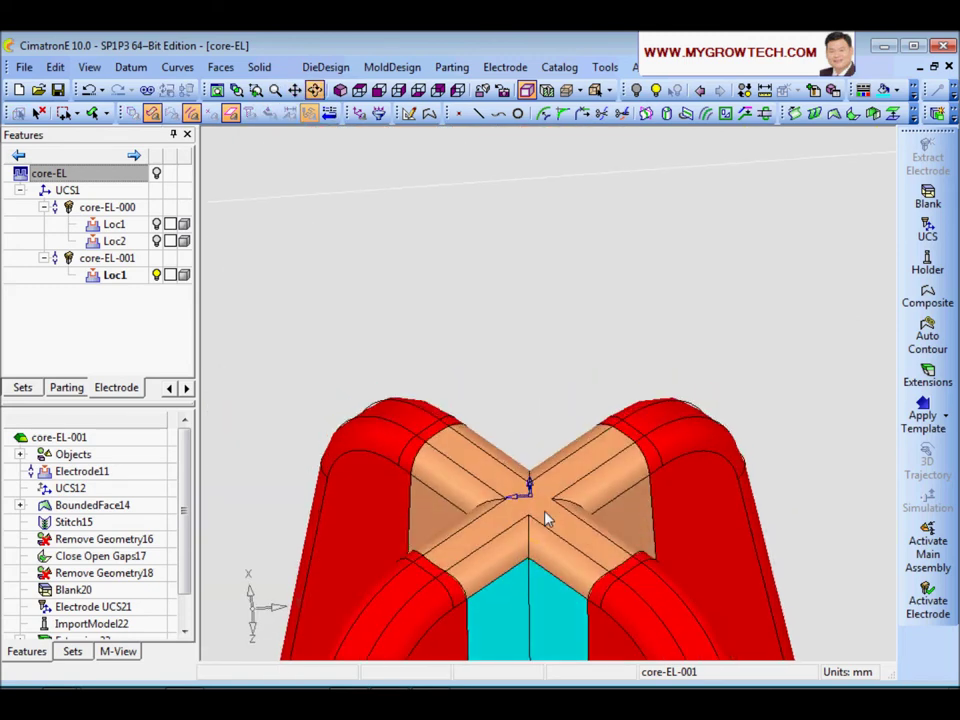
{"action": "scroll", "coordinate": [560, 520], "scroll_direction": "up", "scroll_amount": 4}
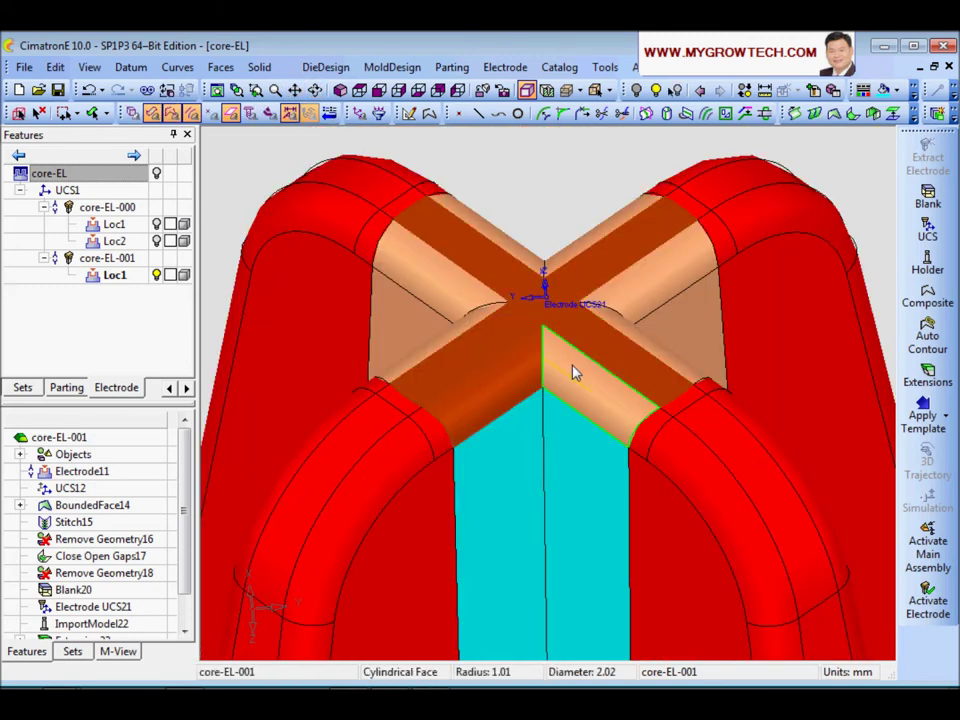
{"action": "left_click", "coordinate": [465, 359]}
{"action": "left_click", "coordinate": [605, 381]}
{"action": "mouse_move", "coordinate": [606, 381]}
{"action": "middle_mouse_down", "text": "ctrl"}
{"action": "mouse_move", "coordinate": [585, 396]}
{"action": "mouse_move", "coordinate": [606, 385]}
{"action": "middle_mouse_up", "text": "ctrl"}
{"action": "left_click", "coordinate": [653, 356]}
{"action": "left_click", "coordinate": [646, 262]}
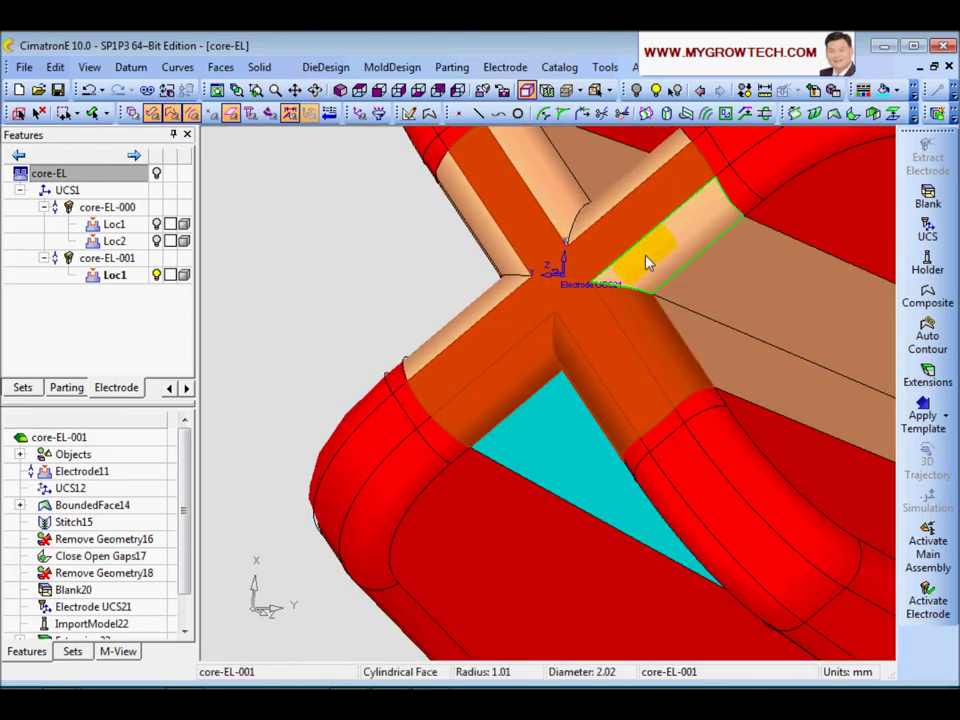
{"action": "left_click", "coordinate": [750, 285]}
{"action": "left_click", "coordinate": [724, 341]}
{"action": "right_click_drag", "start_coordinate": [704, 400], "coordinate": [670, 530], "text": "ctrl"}
{"action": "middle_click_drag", "start_coordinate": [646, 401], "coordinate": [598, 437], "text": "ctrl"}
{"action": "right_click_drag", "start_coordinate": [598, 437], "coordinate": [623, 291], "text": "ctrl"}
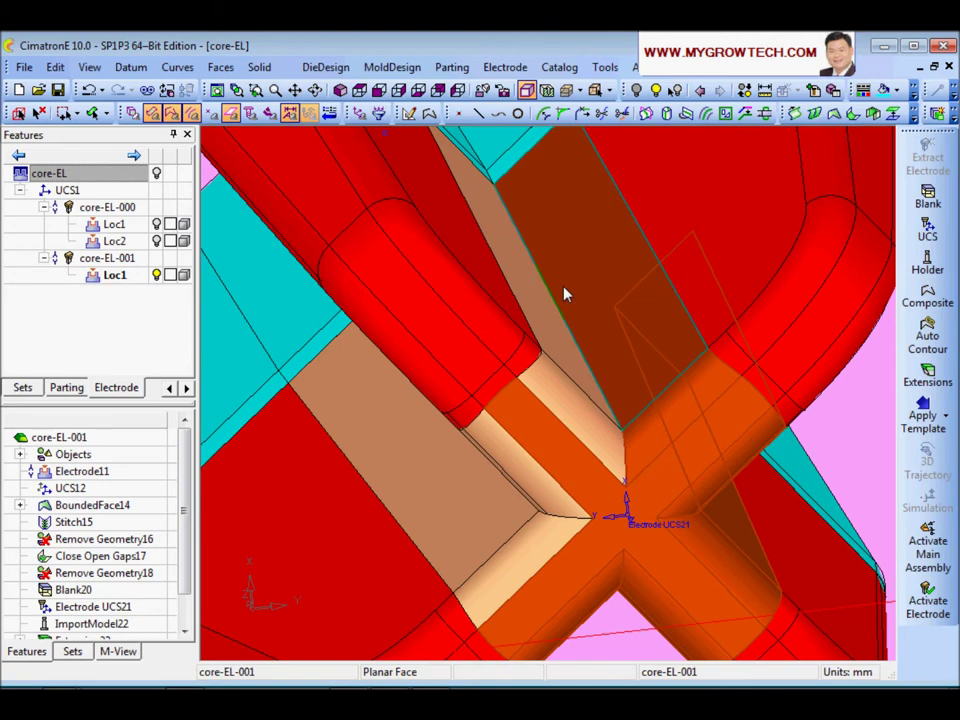
{"action": "scroll", "coordinate": [617, 456], "scroll_direction": "down", "scroll_amount": 4}
{"action": "middle_click_drag", "start_coordinate": [617, 457], "coordinate": [667, 357]}
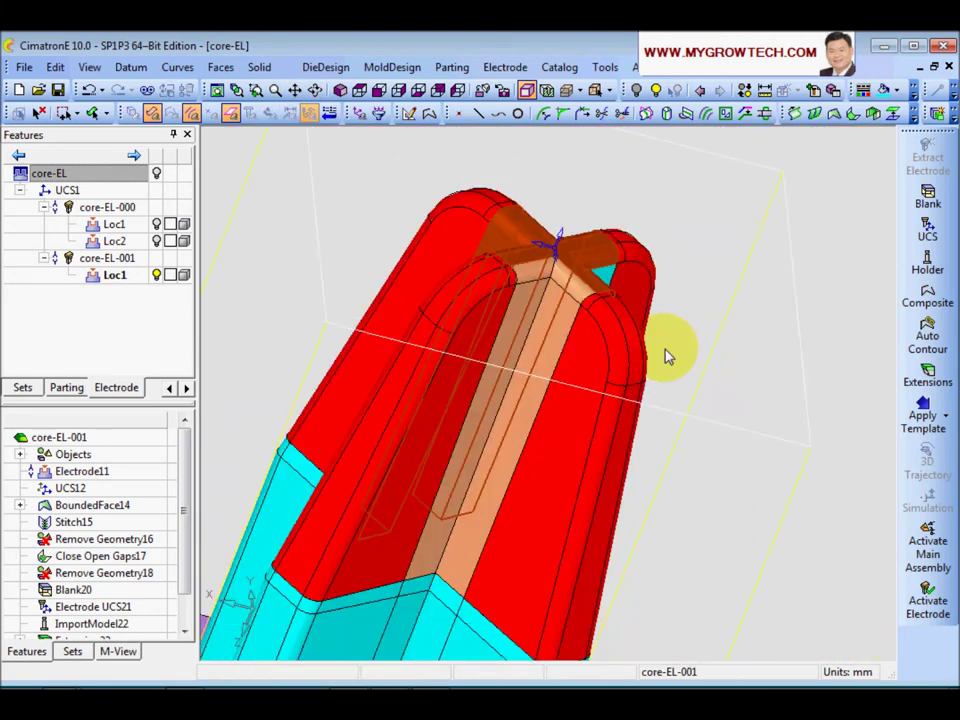
{"action": "scroll", "coordinate": [668, 357], "scroll_direction": "up", "scroll_amount": 5}
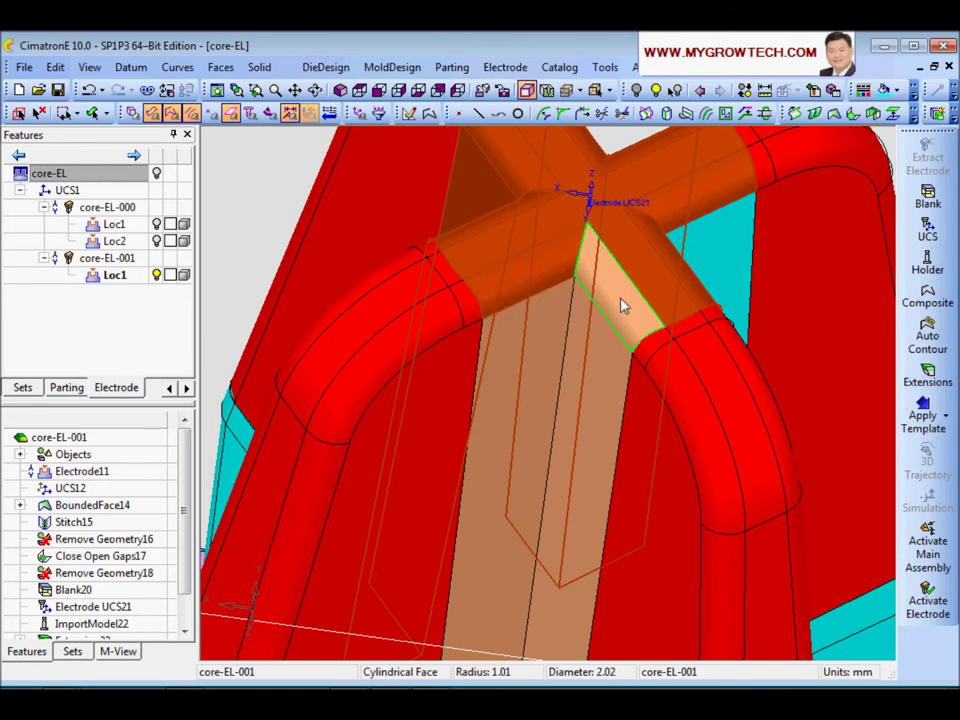
{"action": "scroll", "coordinate": [548, 527], "scroll_direction": "down", "scroll_amount": 5}
{"action": "middle_click_drag", "start_coordinate": [548, 527], "coordinate": [514, 482]}
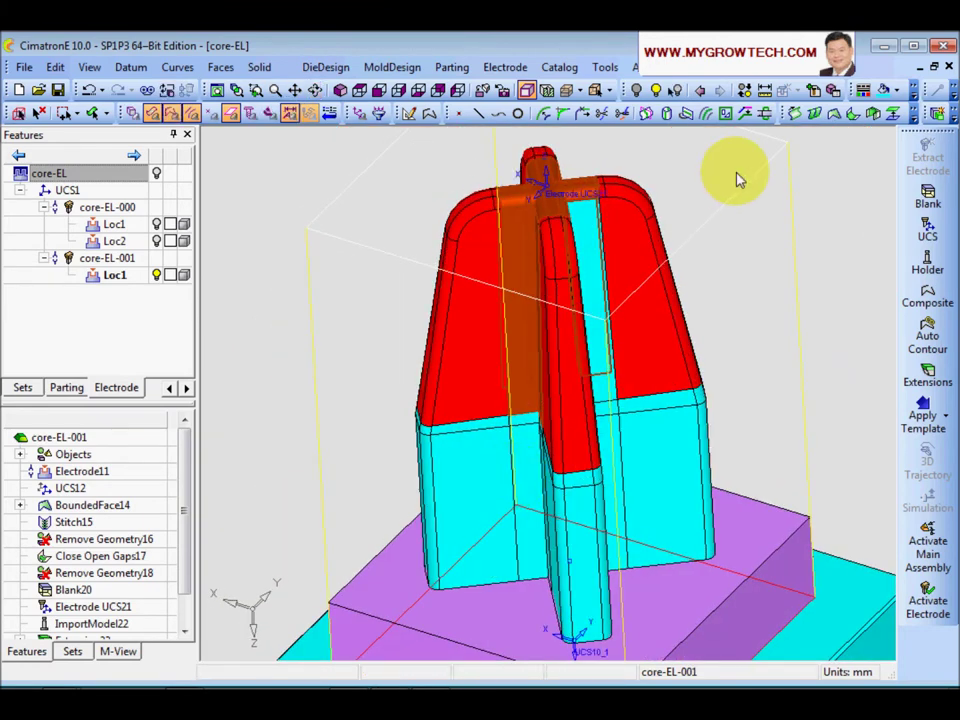
{"action": "left_click", "coordinate": [882, 92]}
Step: Show Loc1 and Loc2 of core-EL-000 and the core together with the finished core-EL-001 electrode
{"action": "scroll", "coordinate": [664, 279], "scroll_direction": "down", "scroll_amount": 3}
{"action": "middle_click_drag", "start_coordinate": [664, 279], "coordinate": [608, 489]}
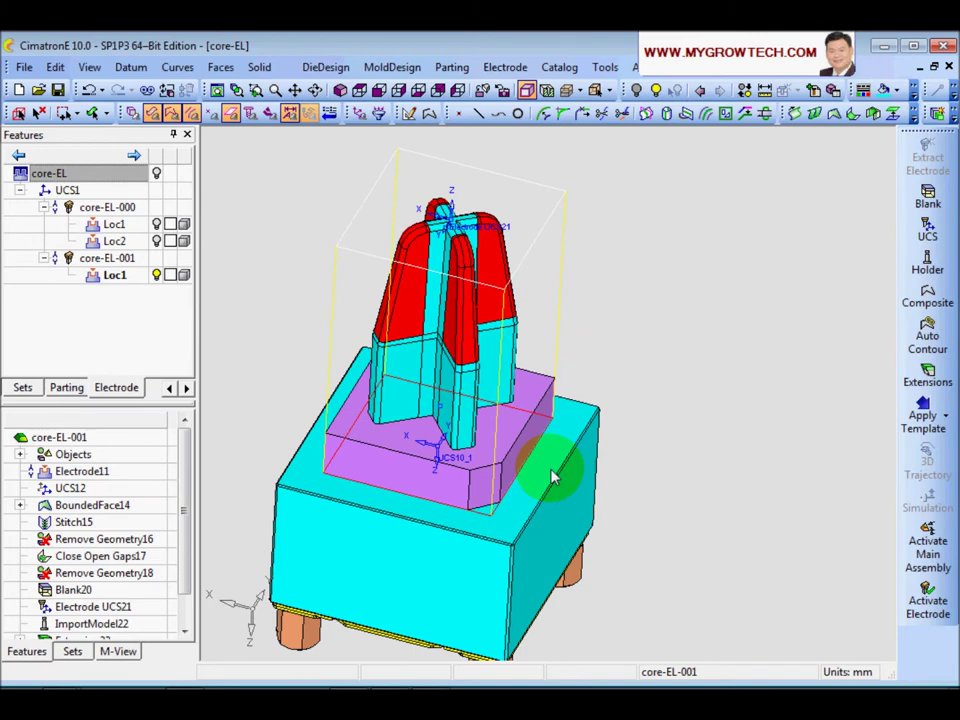
{"action": "middle_click_drag", "start_coordinate": [534, 501], "coordinate": [614, 522], "text": "ctrl"}
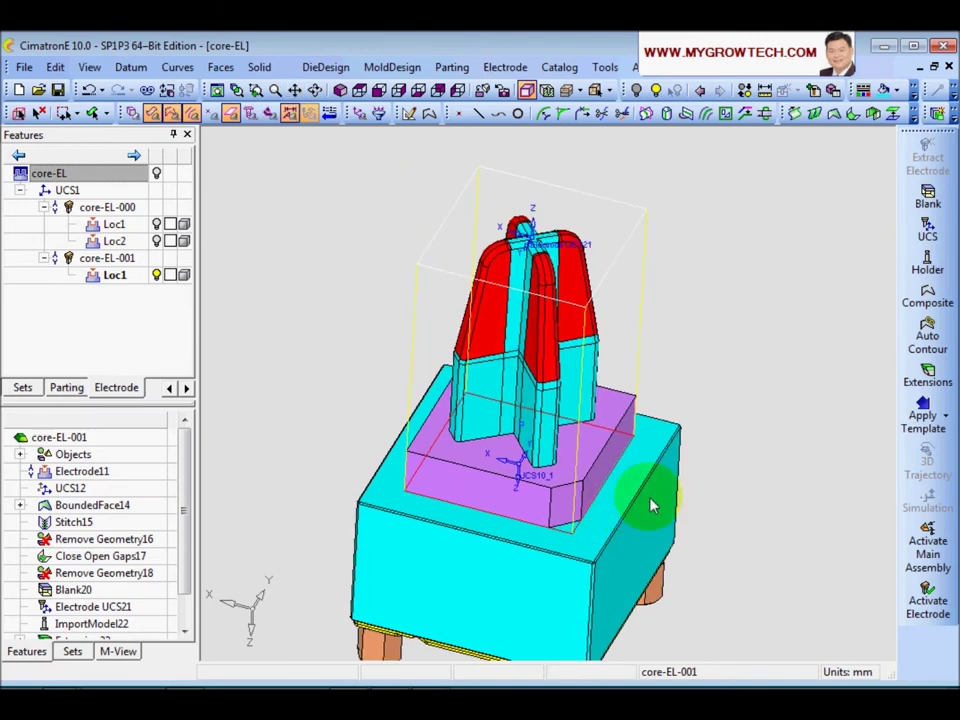
{"action": "middle_click_drag", "start_coordinate": [650, 505], "coordinate": [574, 439]}
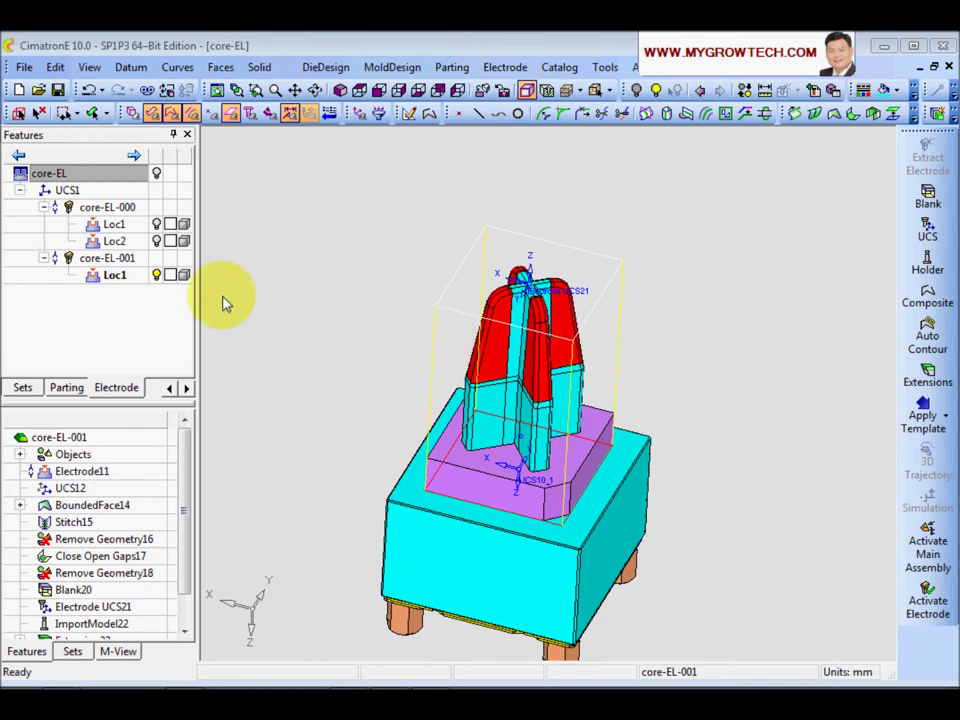
{"action": "left_click", "coordinate": [155, 224]}
{"action": "left_click", "coordinate": [156, 241]}
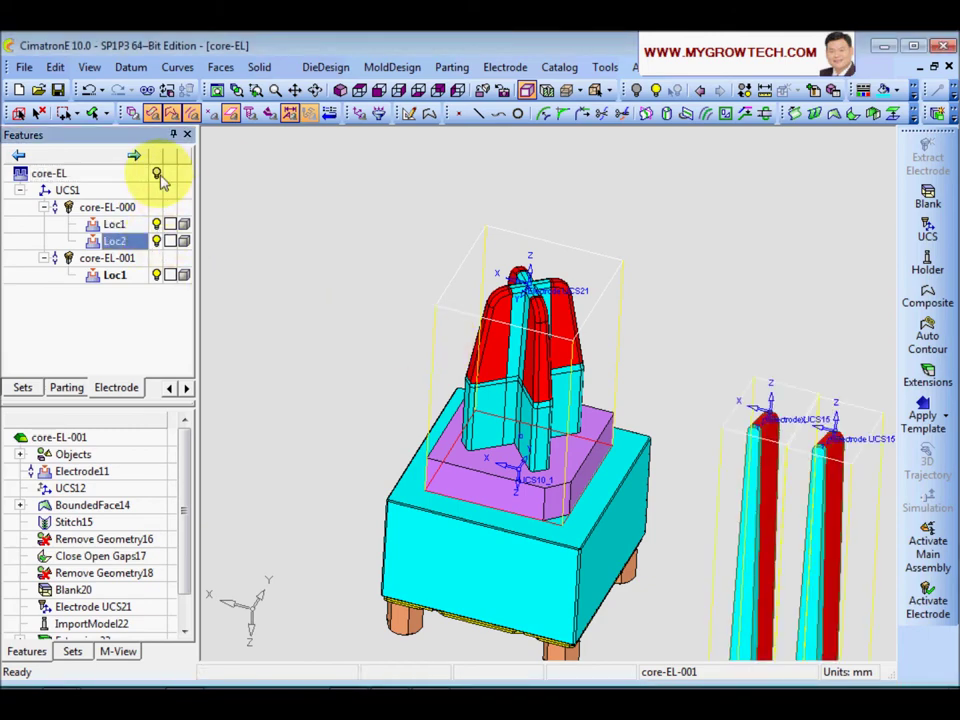
{"action": "left_click", "coordinate": [166, 173]}
{"action": "left_click", "coordinate": [341, 91]}
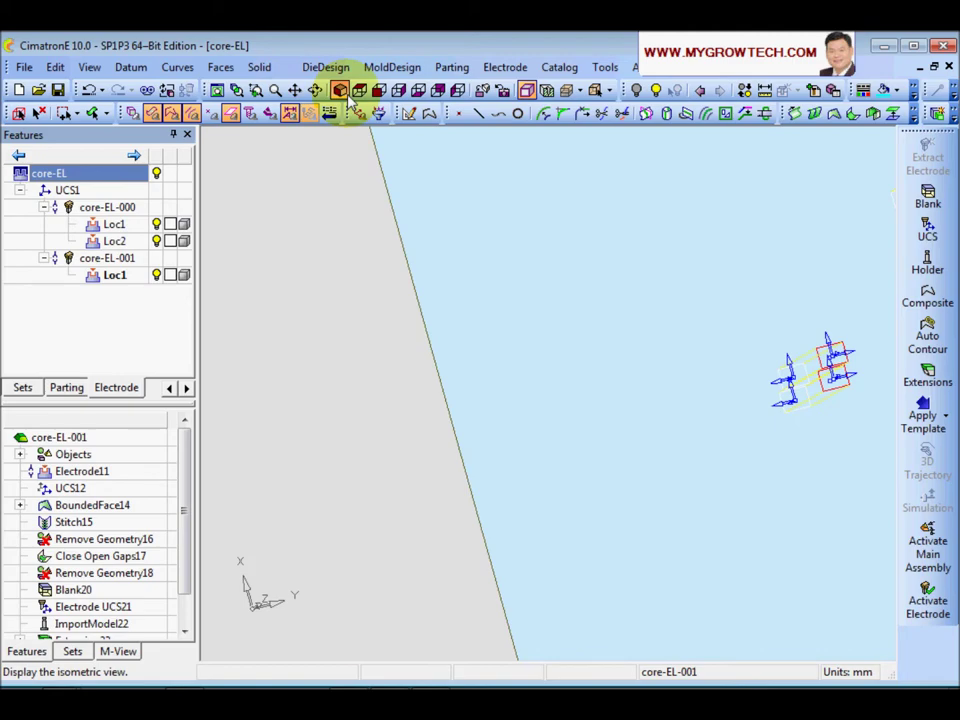
{"action": "scroll", "coordinate": [528, 352], "scroll_direction": "up", "scroll_amount": 3}
{"action": "middle_click_drag", "start_coordinate": [457, 386], "coordinate": [603, 551], "text": "ctrl"}
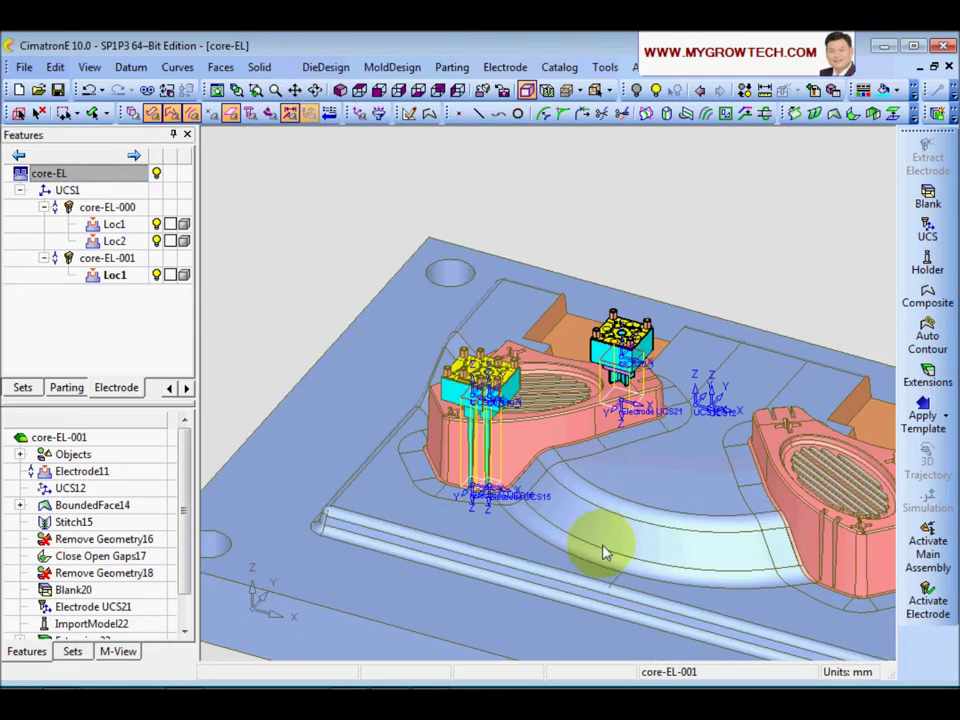
{"action": "right_click_drag", "start_coordinate": [604, 555], "coordinate": [574, 476], "text": "ctrl"}
{"action": "middle_click_drag", "start_coordinate": [472, 491], "coordinate": [499, 441], "text": "ctrl"}
{"action": "left_click_drag", "start_coordinate": [499, 440], "coordinate": [697, 408], "text": "ctrl"}
{"action": "middle_click_drag", "start_coordinate": [700, 410], "coordinate": [375, 381]}
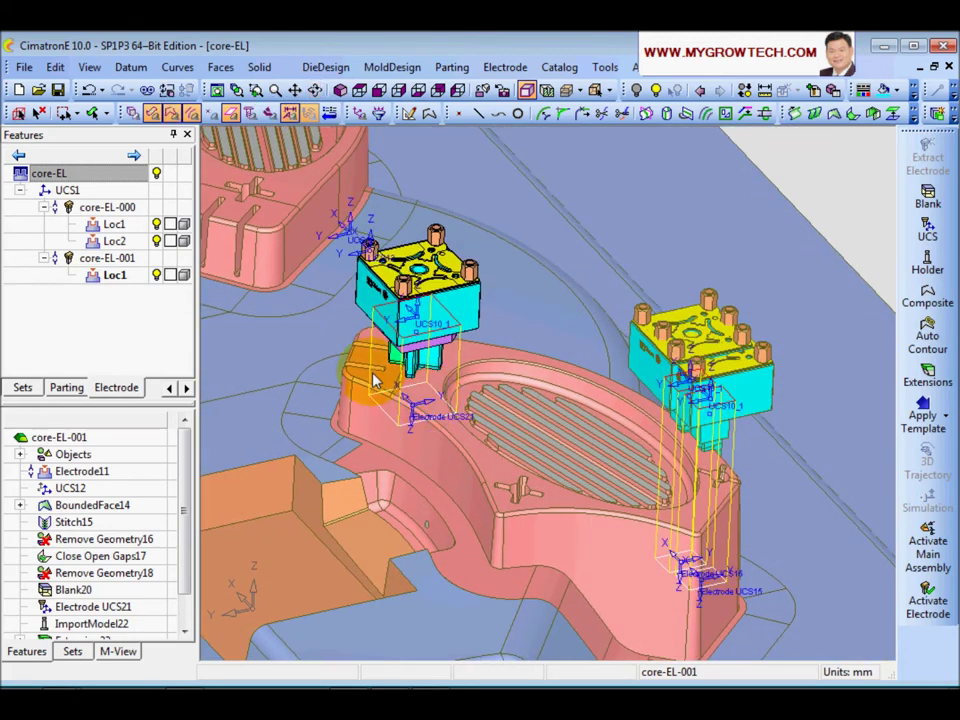
Step: Activate the core-EL main assembly and open the EDM Setup for electrode core-EL-000
{"action": "double_click", "coordinate": [55, 172]}
{"action": "right_click_drag", "start_coordinate": [474, 389], "coordinate": [475, 365], "text": "ctrl"}
{"action": "left_click_drag", "start_coordinate": [482, 421], "coordinate": [494, 429], "text": "ctrl"}
{"action": "middle_click_drag", "start_coordinate": [526, 388], "coordinate": [270, 255], "text": "ctrl"}
{"action": "middle_click_drag", "start_coordinate": [435, 429], "coordinate": [579, 384]}
{"action": "right_click", "coordinate": [95, 208]}
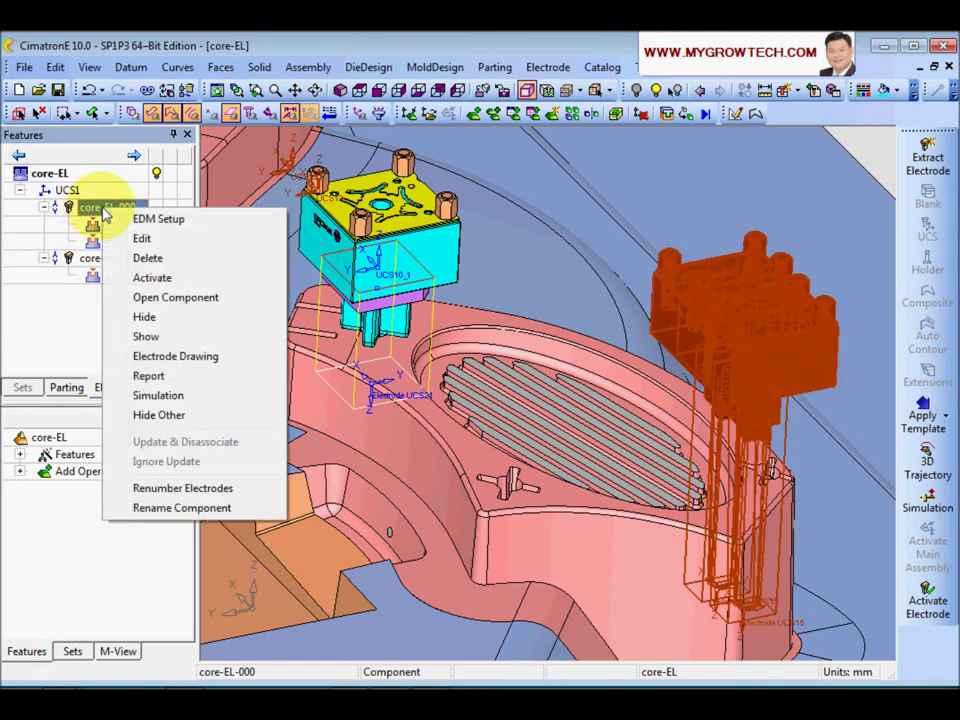
{"action": "left_click", "coordinate": [174, 224]}
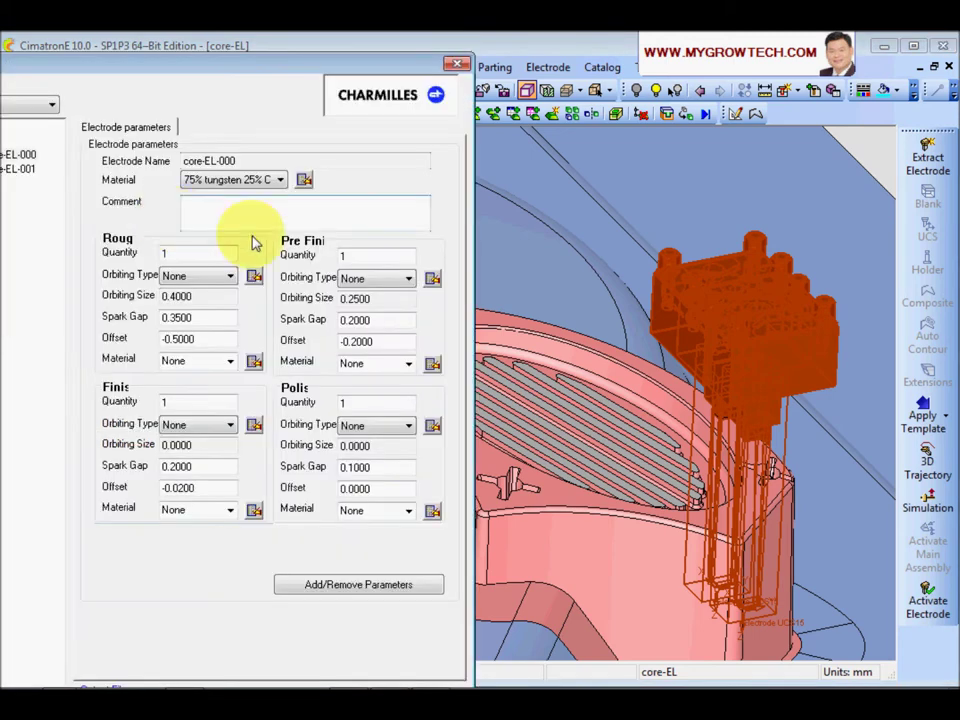
{"action": "left_click_drag", "start_coordinate": [214, 64], "coordinate": [400, 50]}
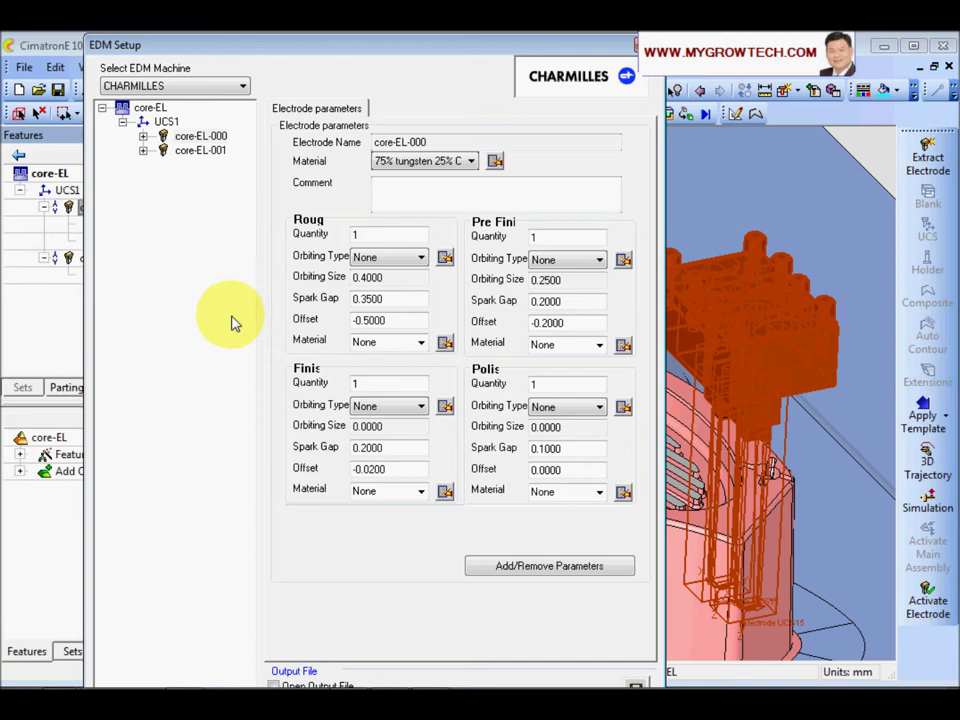
Step: Choose the <Standard> EDM machine and set the core-EL component's material to Steel
{"action": "left_click", "coordinate": [243, 86]}
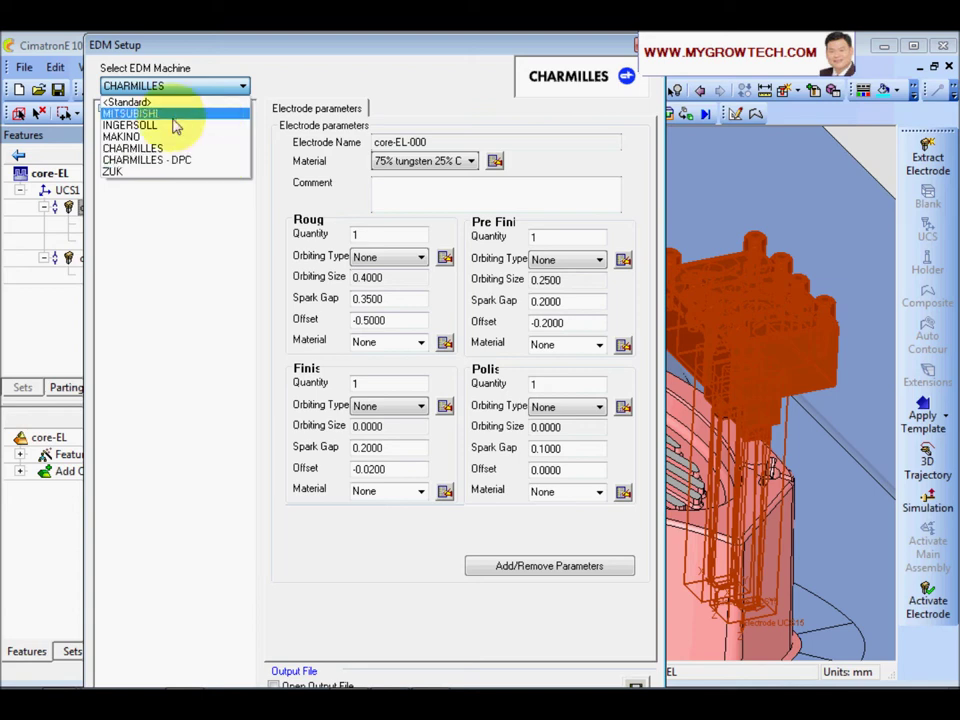
{"action": "left_click", "coordinate": [145, 102]}
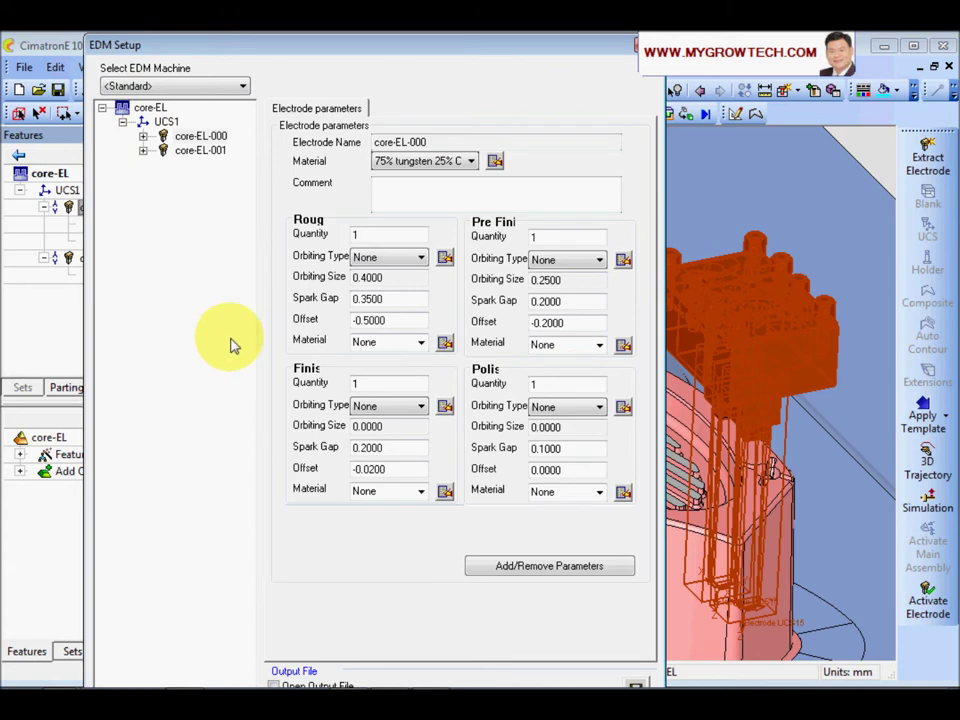
{"action": "left_click", "coordinate": [149, 107]}
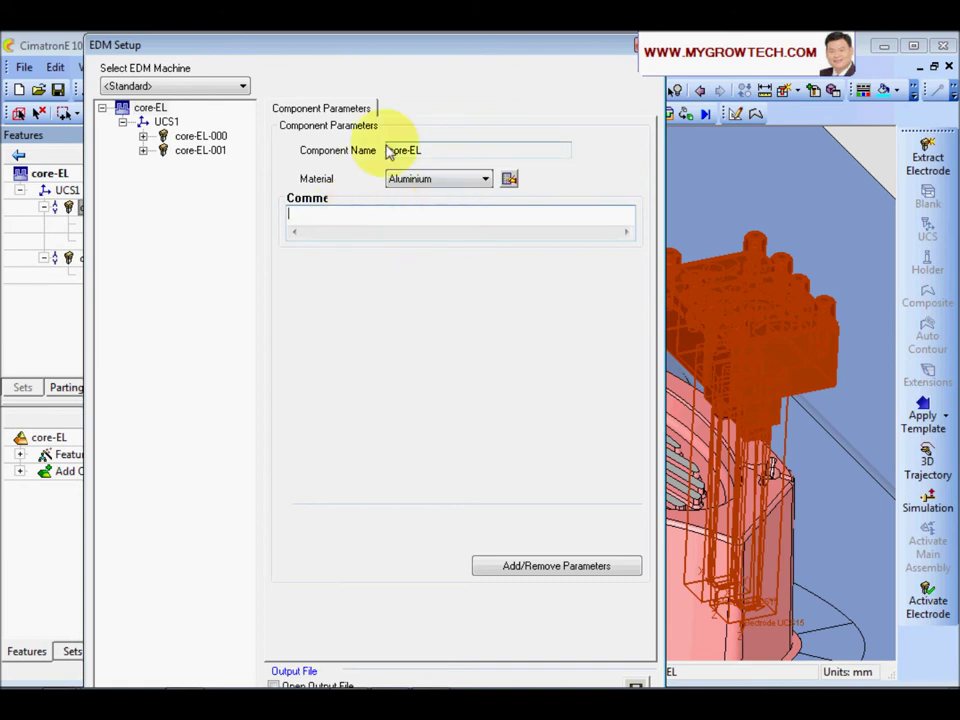
{"action": "left_click", "coordinate": [479, 182]}
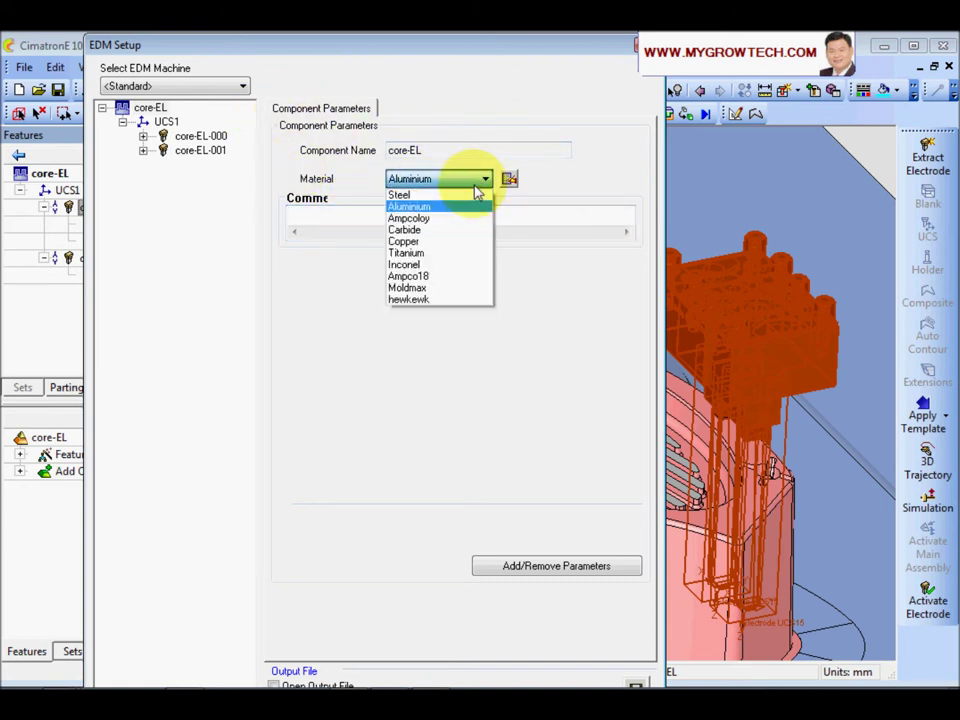
{"action": "left_click", "coordinate": [402, 194]}
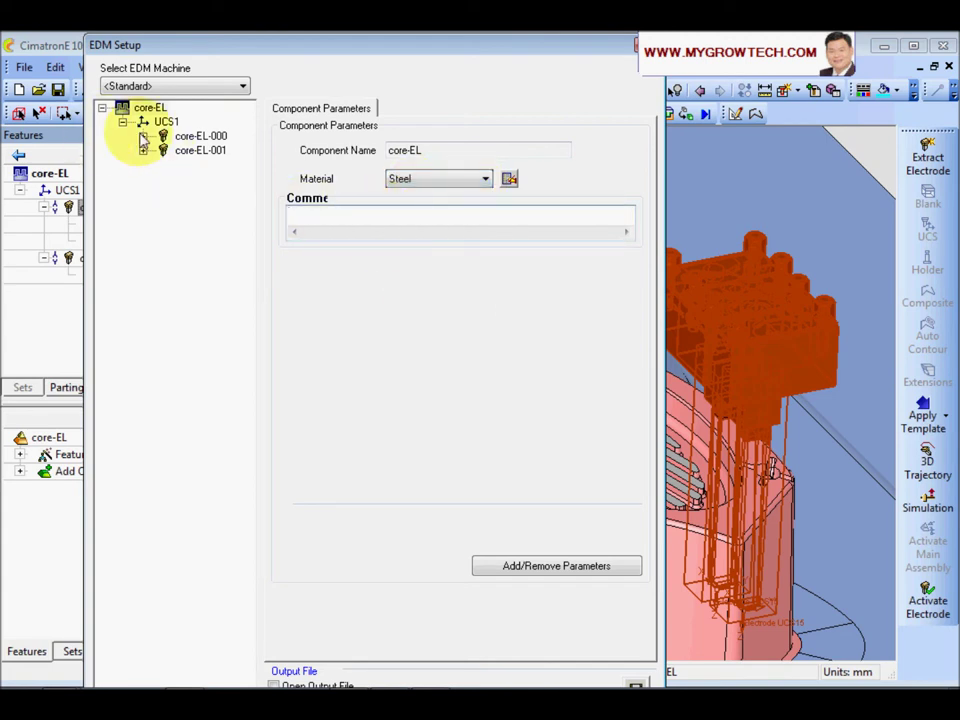
Step: Set the pre-finishing and polishing quantities of core-EL-000 to 0
{"action": "left_click", "coordinate": [198, 138]}
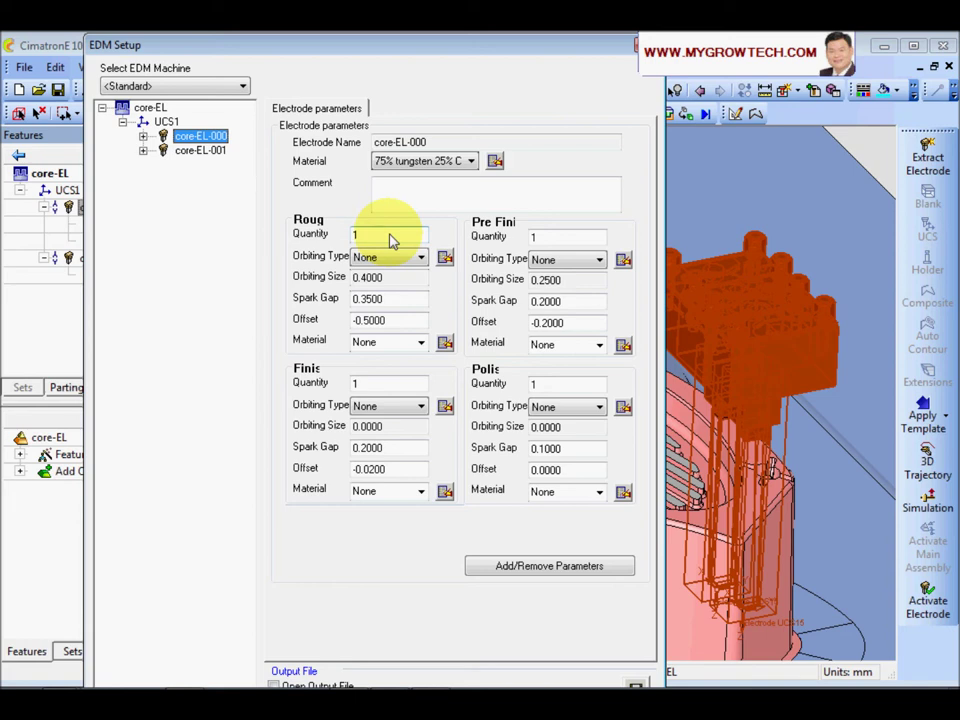
{"action": "double_click", "coordinate": [552, 237]}
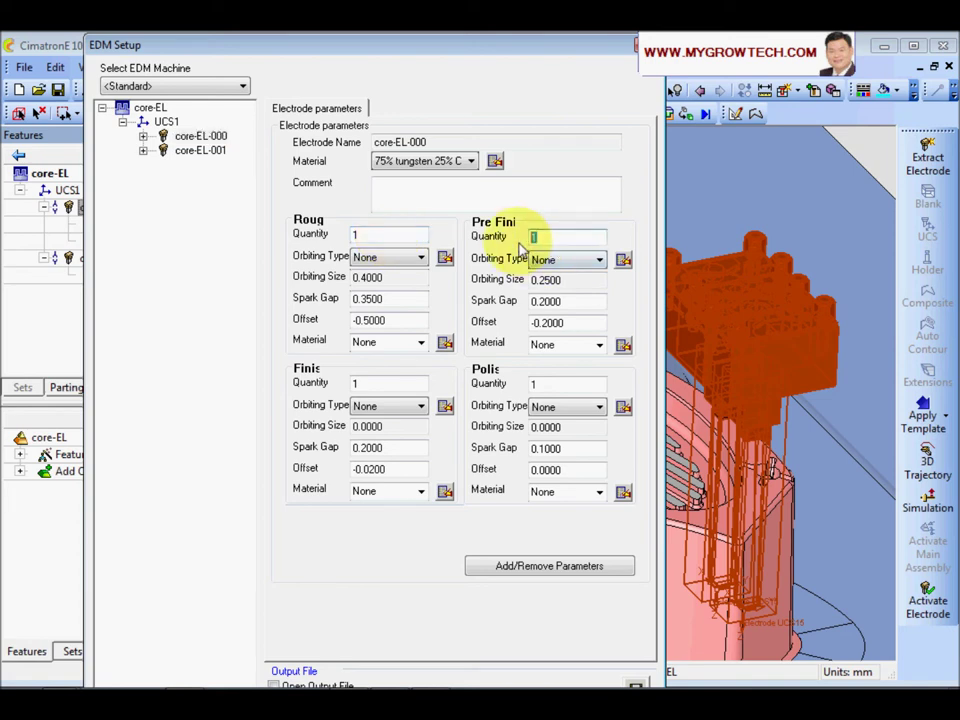
{"action": "type", "text": "0"}
{"action": "double_click", "coordinate": [555, 385]}
{"action": "type", "text": "0"}
{"action": "left_click", "coordinate": [372, 384]}
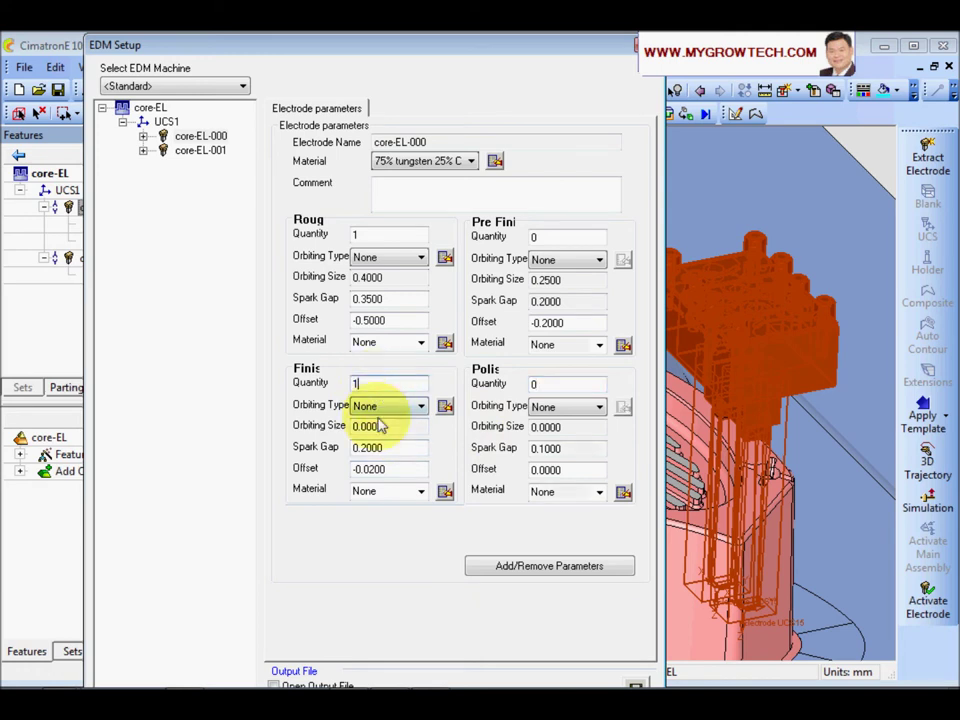
{"action": "key", "text": "Tab"}
Step: Set core-EL-000's roughing to 2D Orbiting with an orbiting size of 0.1 and a spark gap of 0.2
{"action": "left_click", "coordinate": [390, 258]}
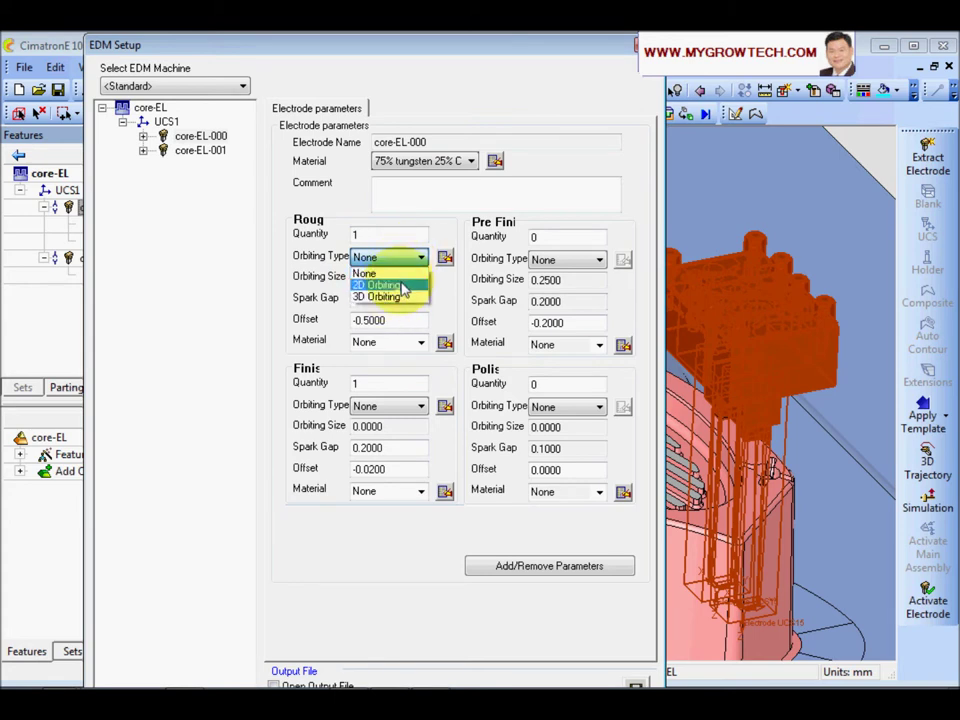
{"action": "left_click", "coordinate": [402, 286]}
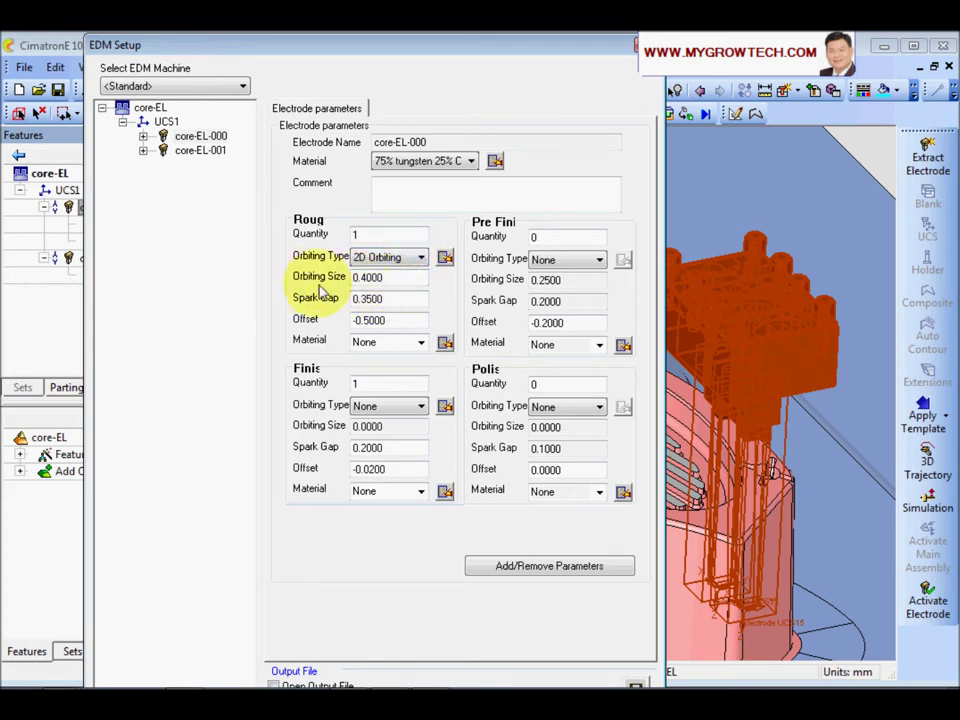
{"action": "left_click", "coordinate": [386, 300]}
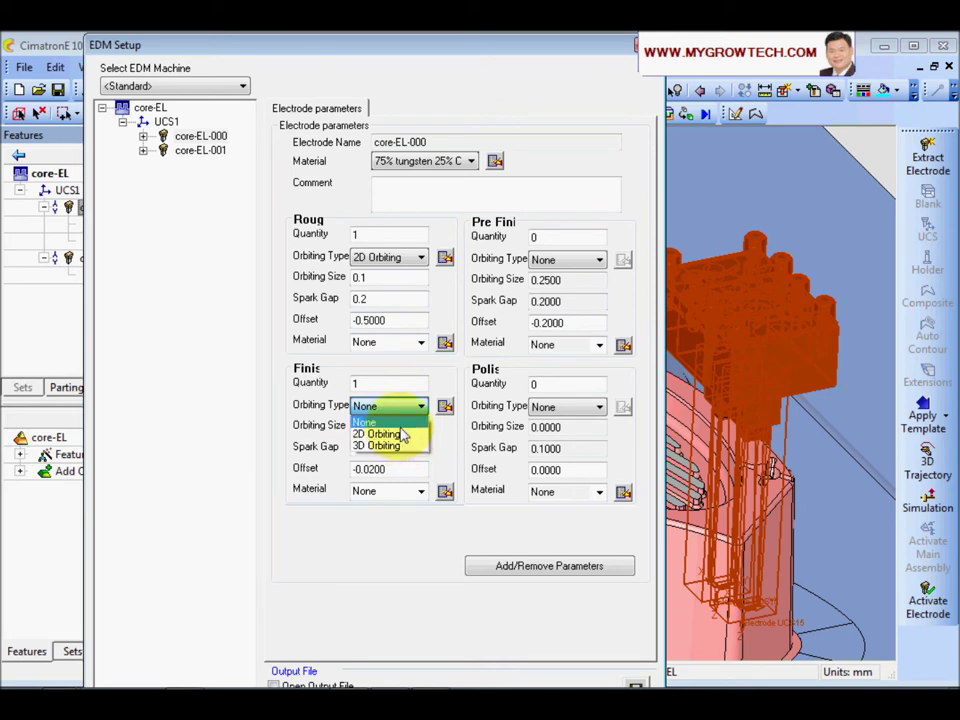
Step: Keep the finishing orbiting type of core-EL-000 at None and set its finishing spark gap to 0.1
{"action": "left_click", "coordinate": [385, 424]}
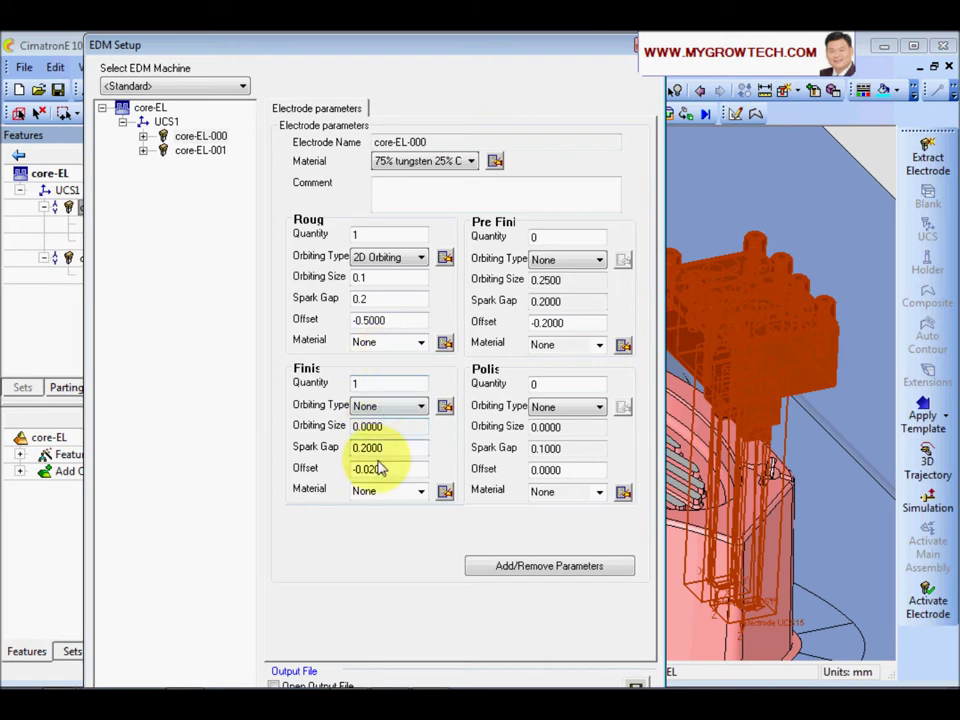
{"action": "left_click", "coordinate": [398, 451]}
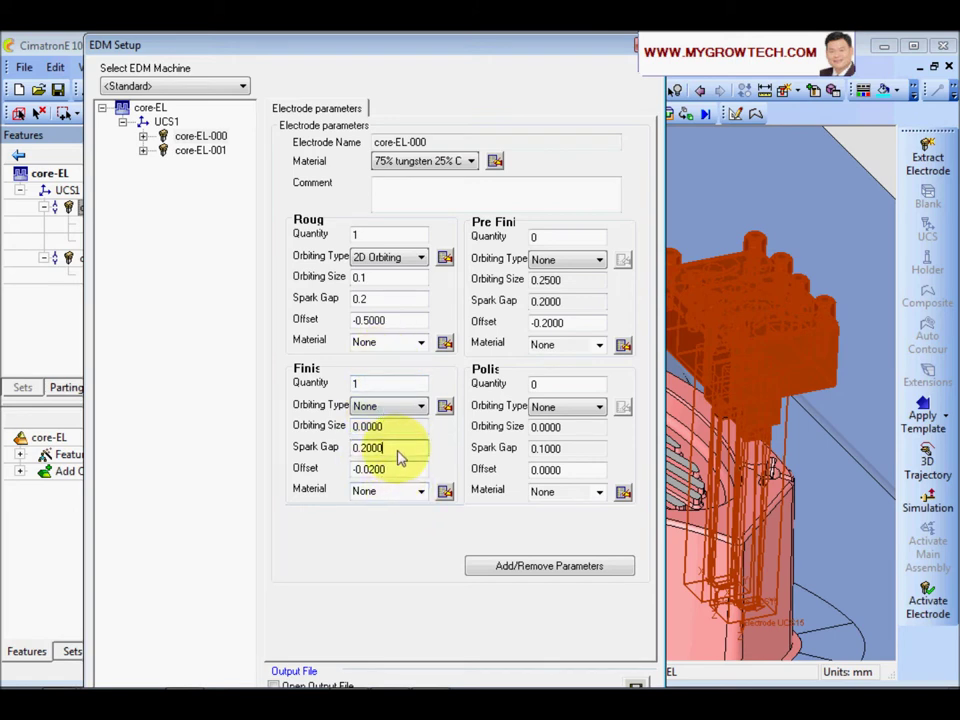
{"action": "key", "text": "BackSpace"}
{"action": "type", "text": "1"}
{"action": "left_click", "coordinate": [406, 470]}
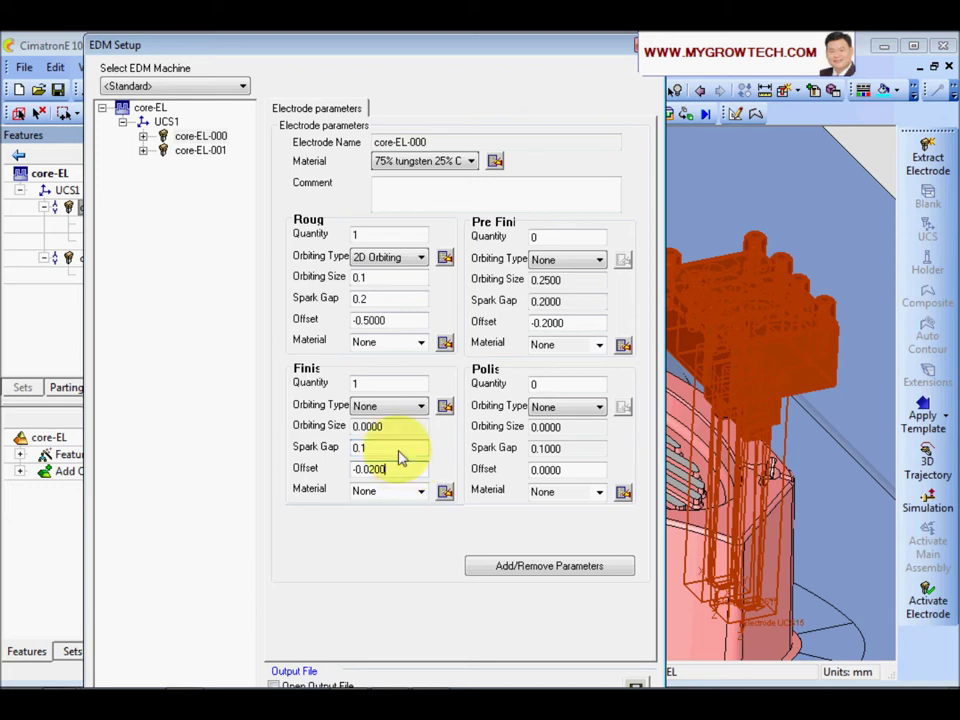
Step: Assign Graphite rough to the roughing electrode and Graphite fine to the finishing electrode of core-EL-000
{"action": "left_click", "coordinate": [420, 343]}
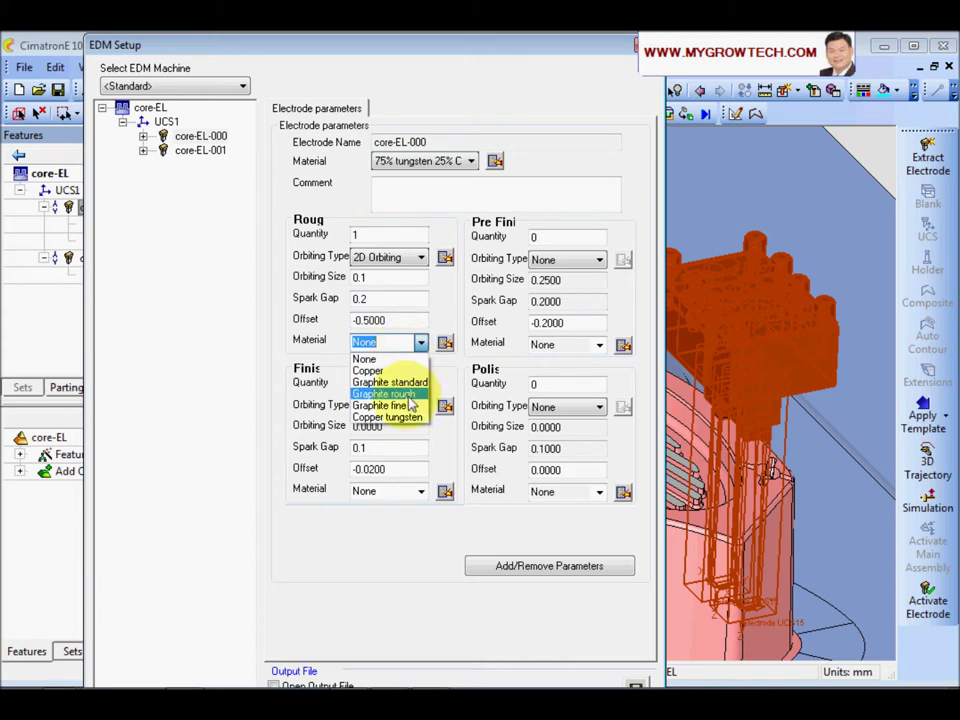
{"action": "left_click", "coordinate": [395, 394]}
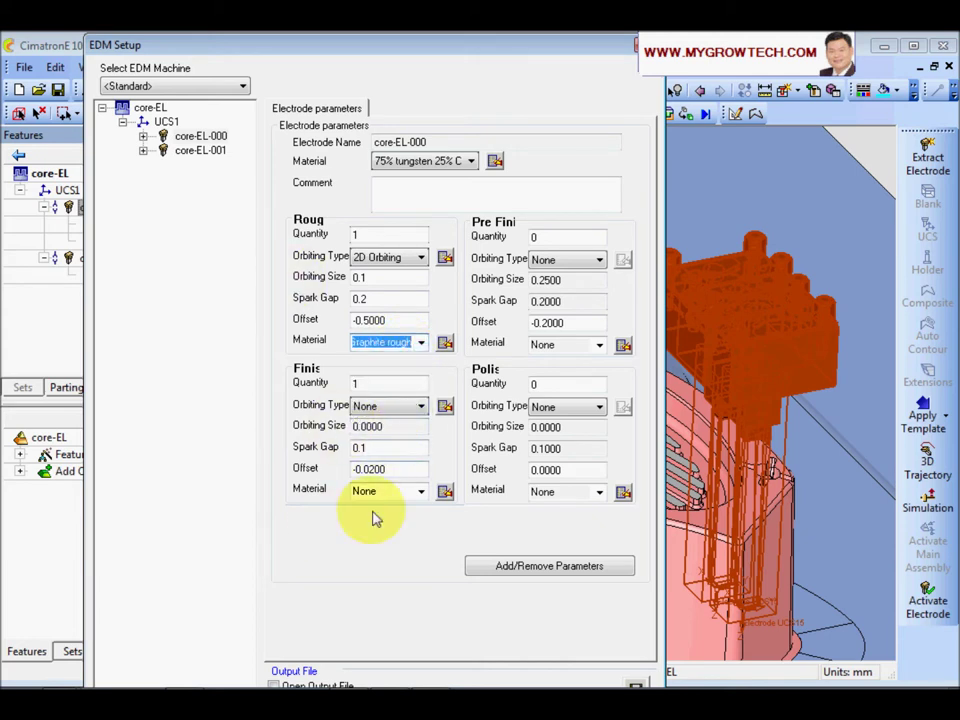
{"action": "left_click", "coordinate": [421, 492]}
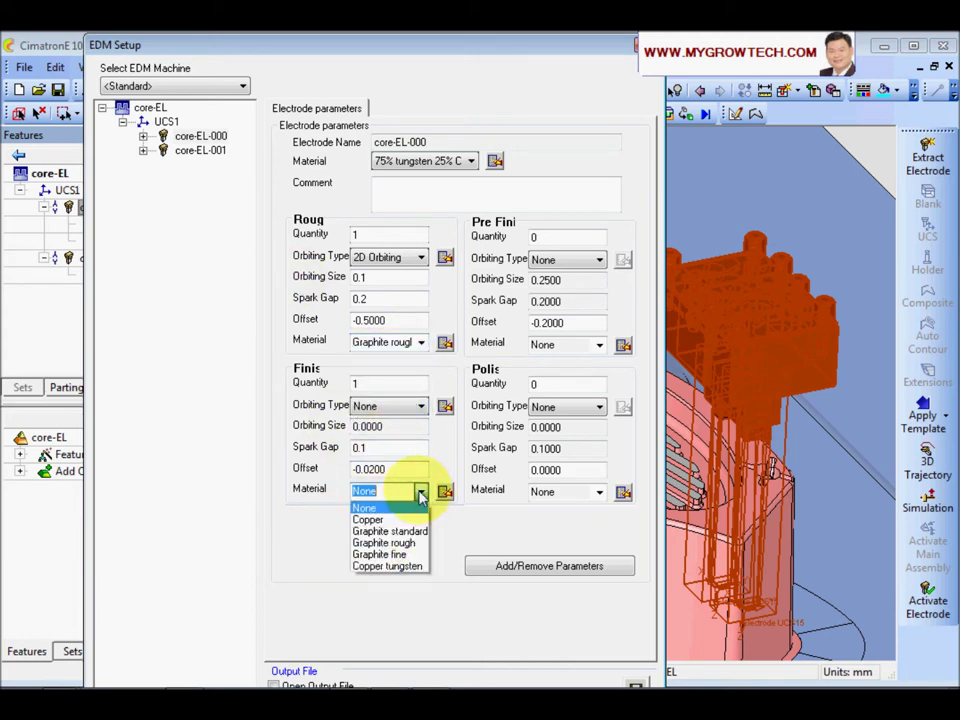
{"action": "left_click", "coordinate": [417, 554]}
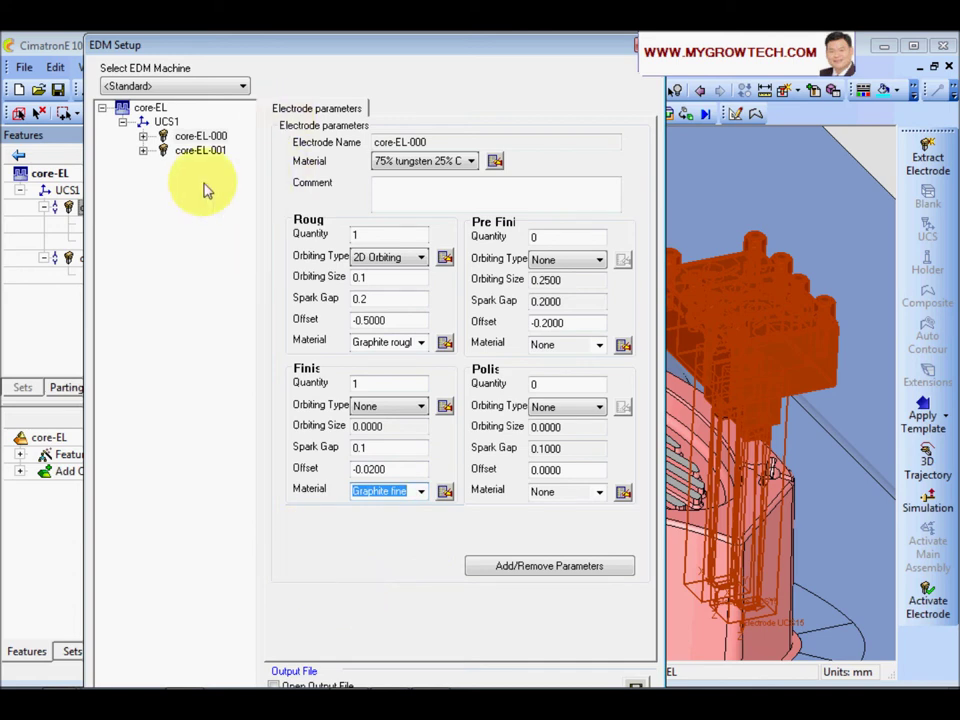
Step: Set the roughing orbiting type of core-EL-001 to 2D Orbiting
{"action": "left_click", "coordinate": [196, 153]}
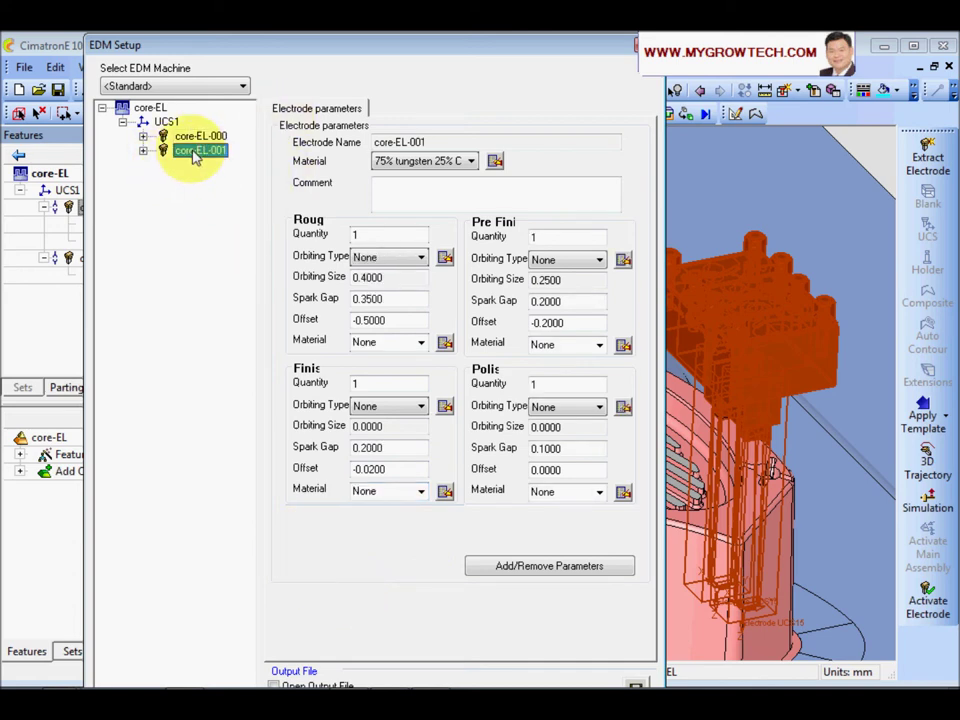
{"action": "left_click", "coordinate": [407, 256]}
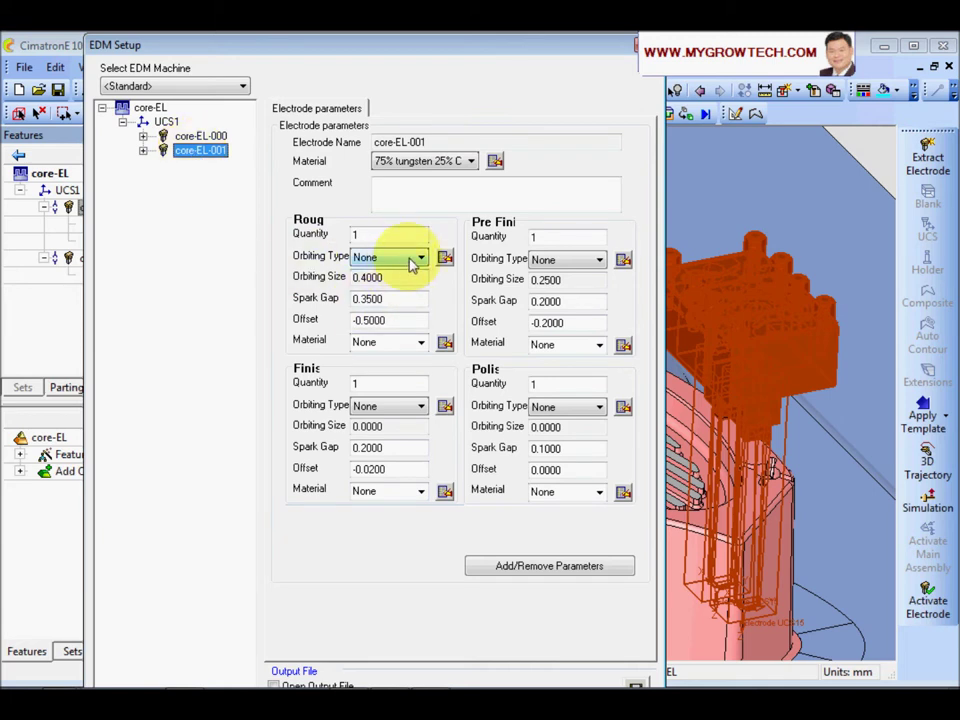
{"action": "left_click", "coordinate": [416, 258]}
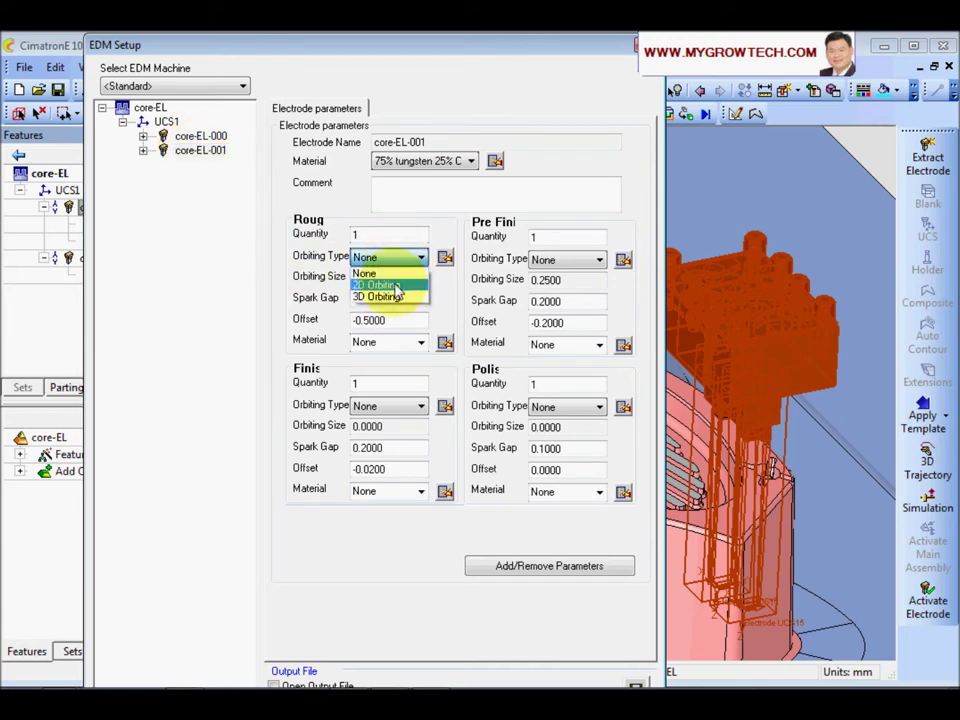
{"action": "left_click", "coordinate": [399, 286]}
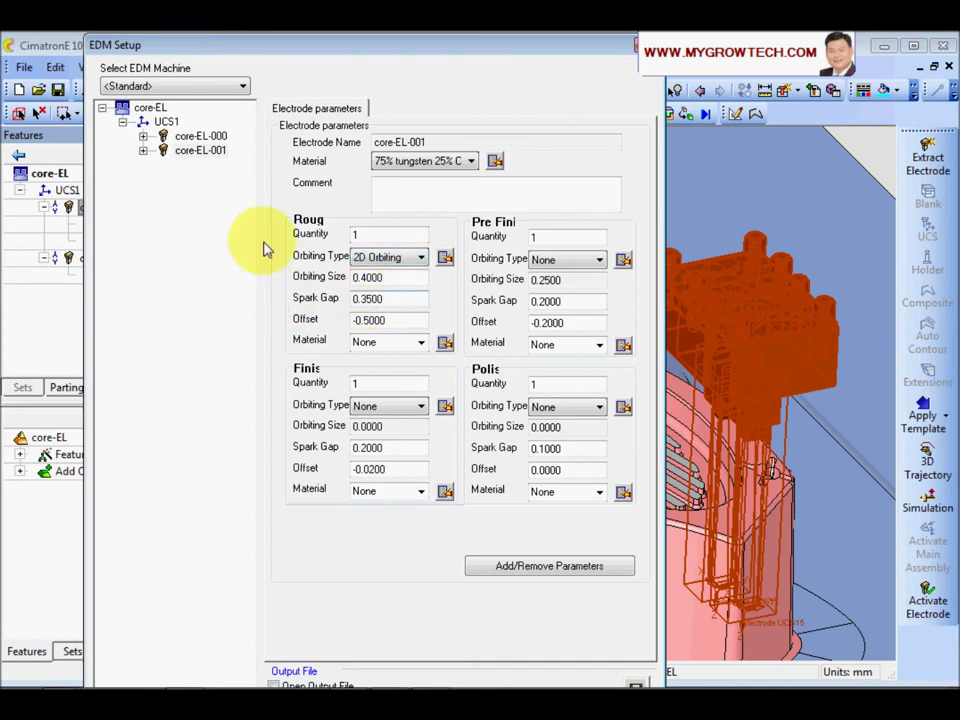
Step: Examine the burn depth and the start and end positions of core-EL-000's Loc1 and Loc2
{"action": "left_click", "coordinate": [163, 135]}
{"action": "left_click", "coordinate": [143, 137]}
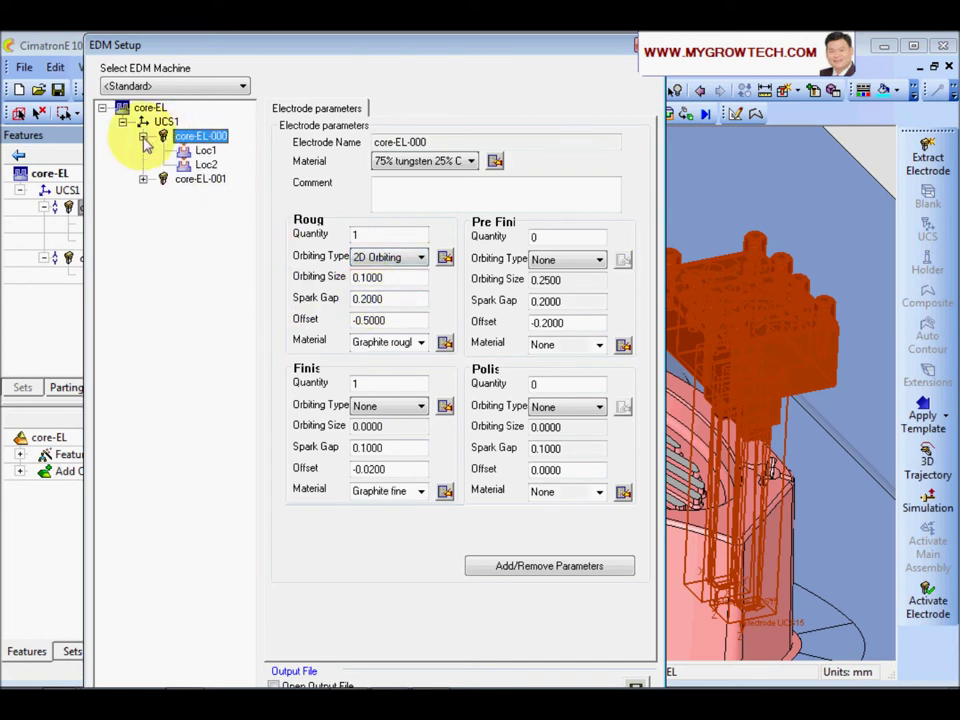
{"action": "left_click", "coordinate": [206, 152]}
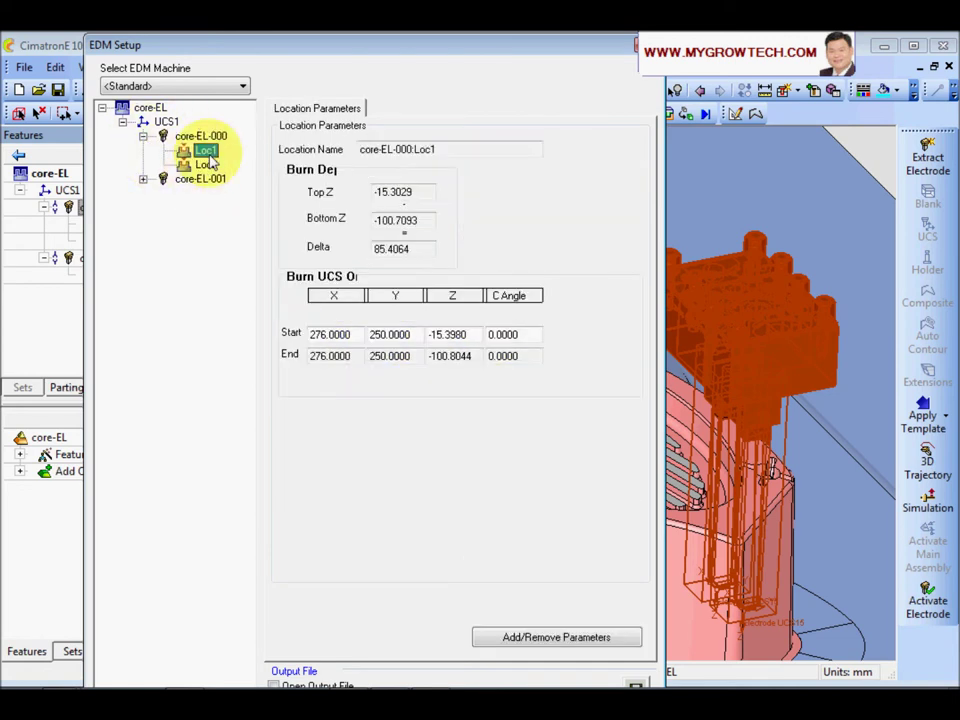
{"action": "left_click", "coordinate": [334, 334]}
{"action": "left_click", "coordinate": [455, 334]}
{"action": "left_click", "coordinate": [512, 335]}
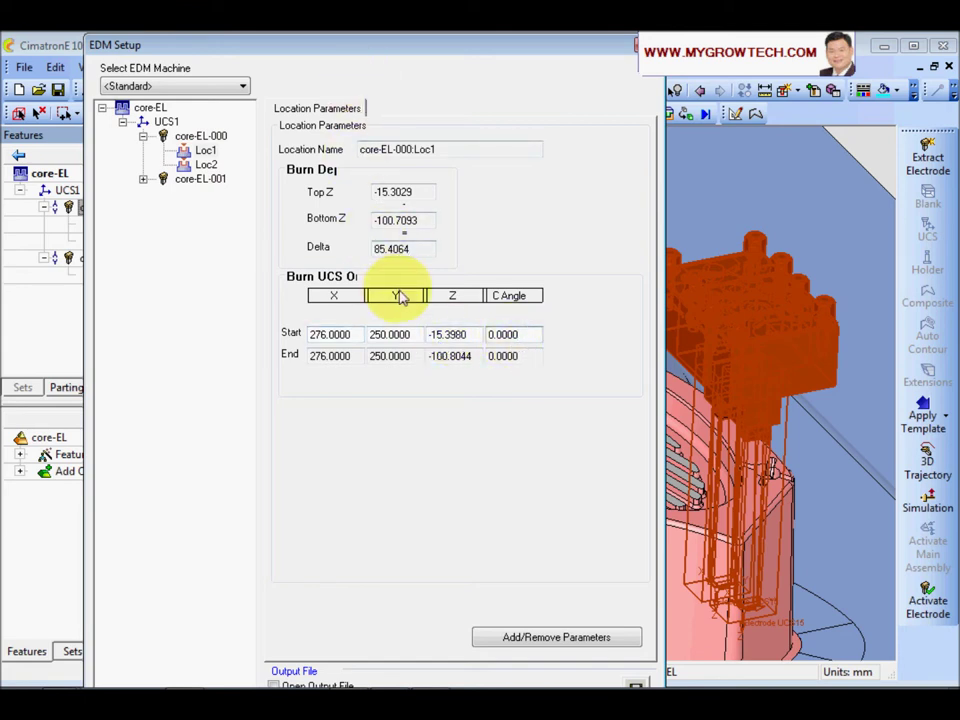
{"action": "left_click", "coordinate": [205, 165]}
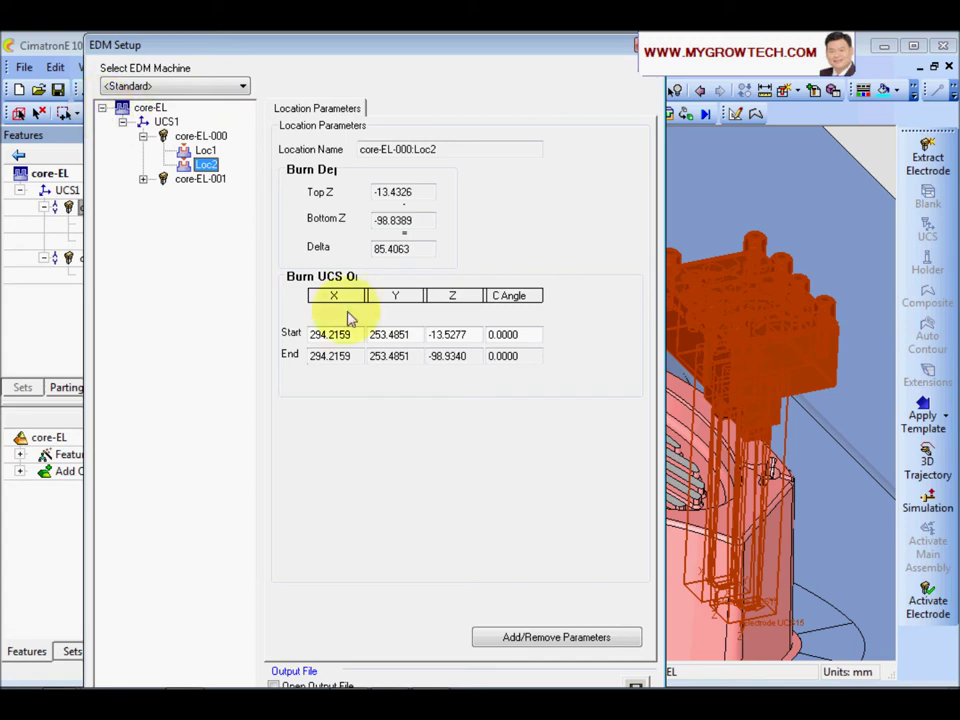
Step: Output the EDM data of all core-EL elements to core-EL.erp in the D: training folder
{"action": "right_click", "coordinate": [152, 112]}
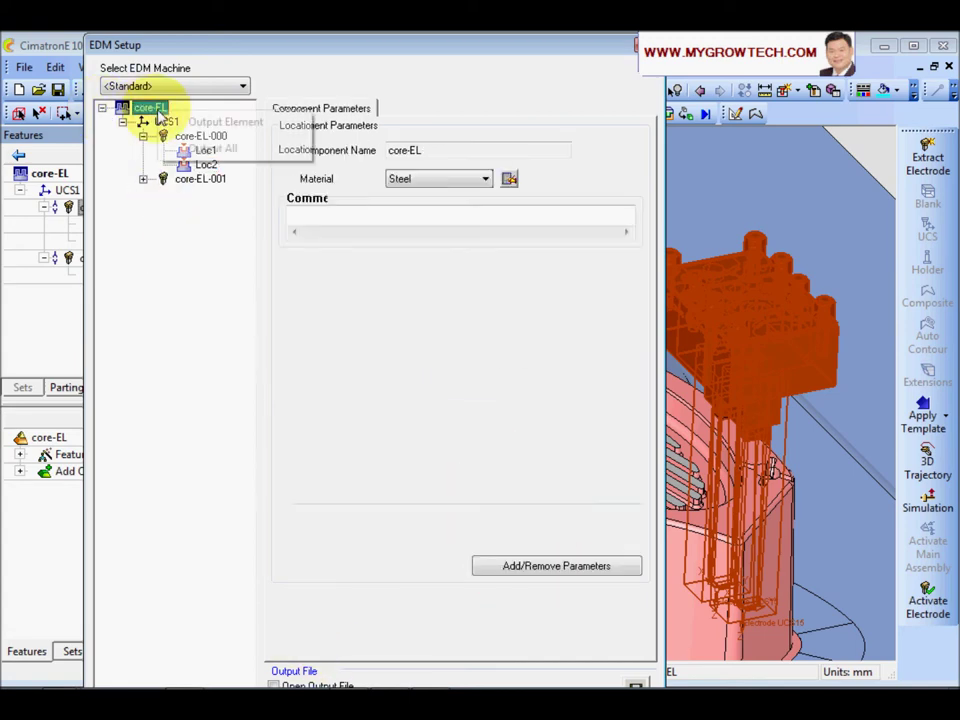
{"action": "left_click", "coordinate": [222, 152]}
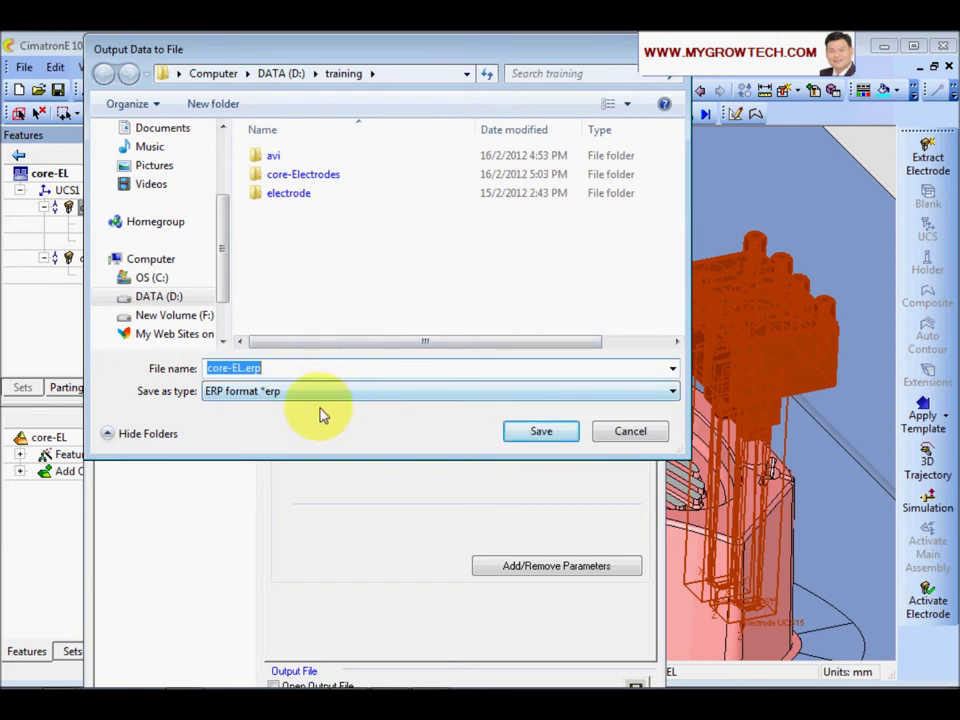
{"action": "left_click", "coordinate": [541, 433]}
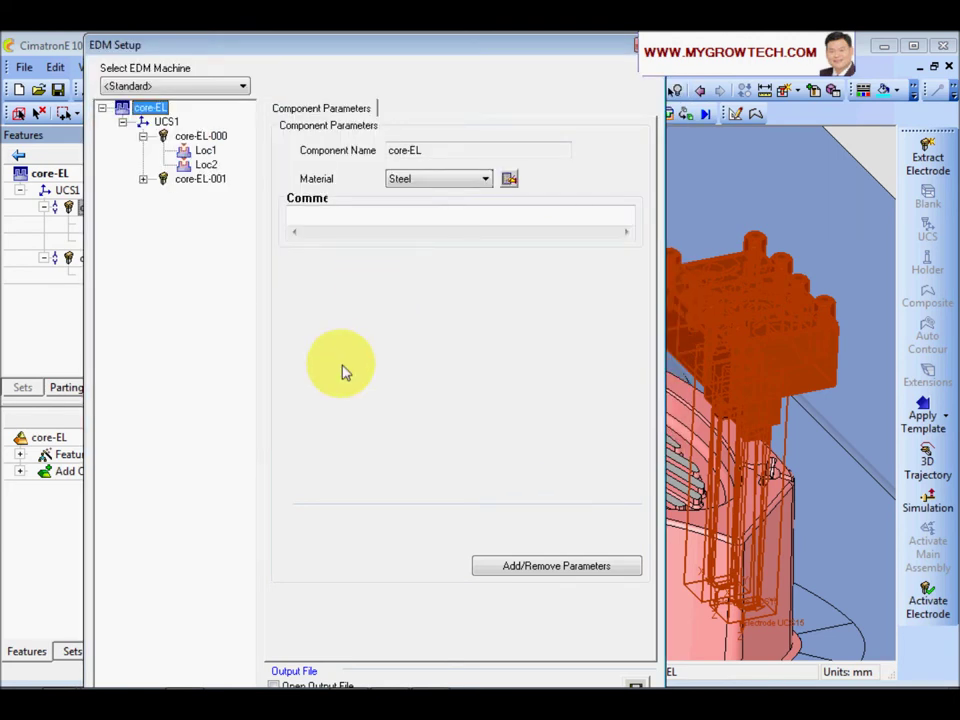
Step: Enable opening of the output file, export over the existing core-EL.erp, and narrow and reposition its Notepad window for reading
{"action": "left_click", "coordinate": [634, 685]}
{"action": "left_click", "coordinate": [560, 432]}
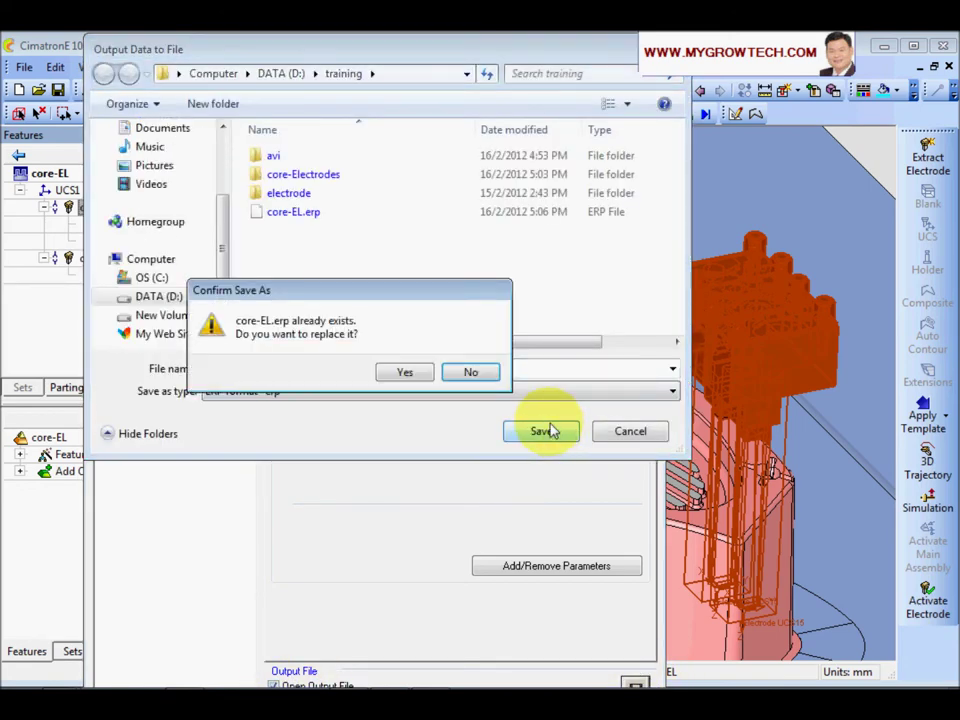
{"action": "left_click", "coordinate": [407, 375]}
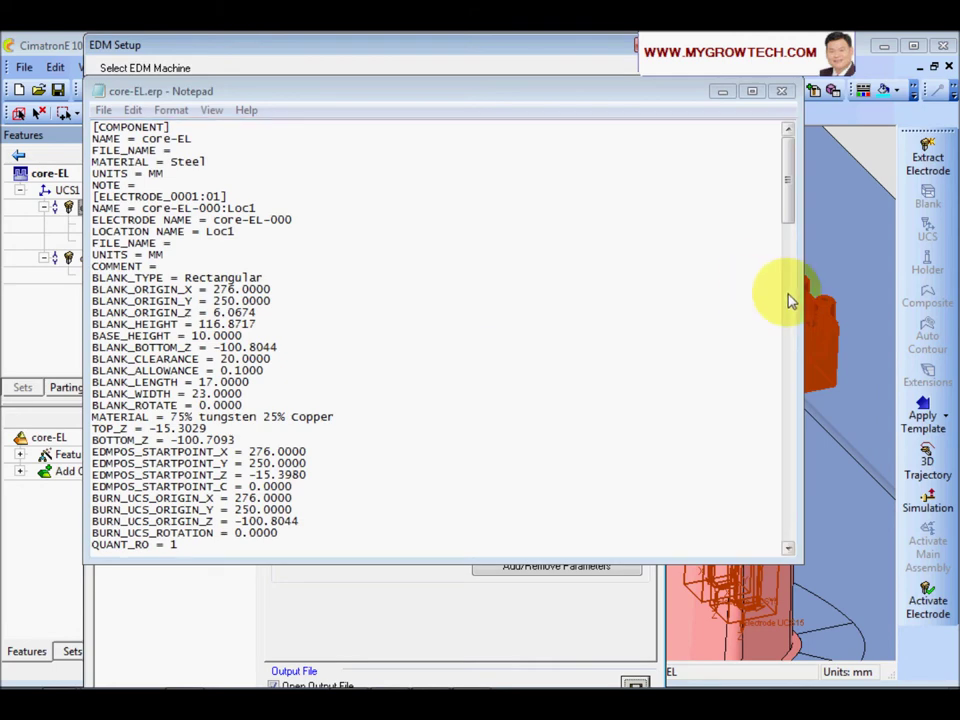
{"action": "left_click_drag", "start_coordinate": [800, 300], "coordinate": [463, 285]}
{"action": "left_click_drag", "start_coordinate": [311, 101], "coordinate": [512, 156]}
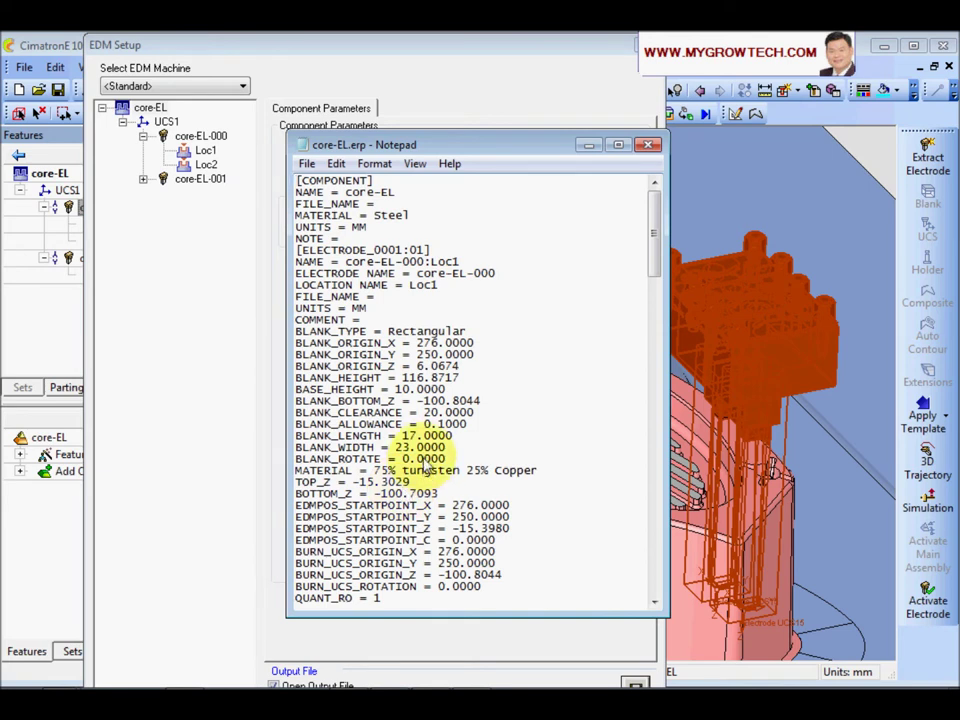
Step: Read further down the core-EL.erp output and generate all electrode and assembly drawings for UCS1
{"action": "scroll", "coordinate": [514, 428], "scroll_direction": "down", "scroll_amount": 15}
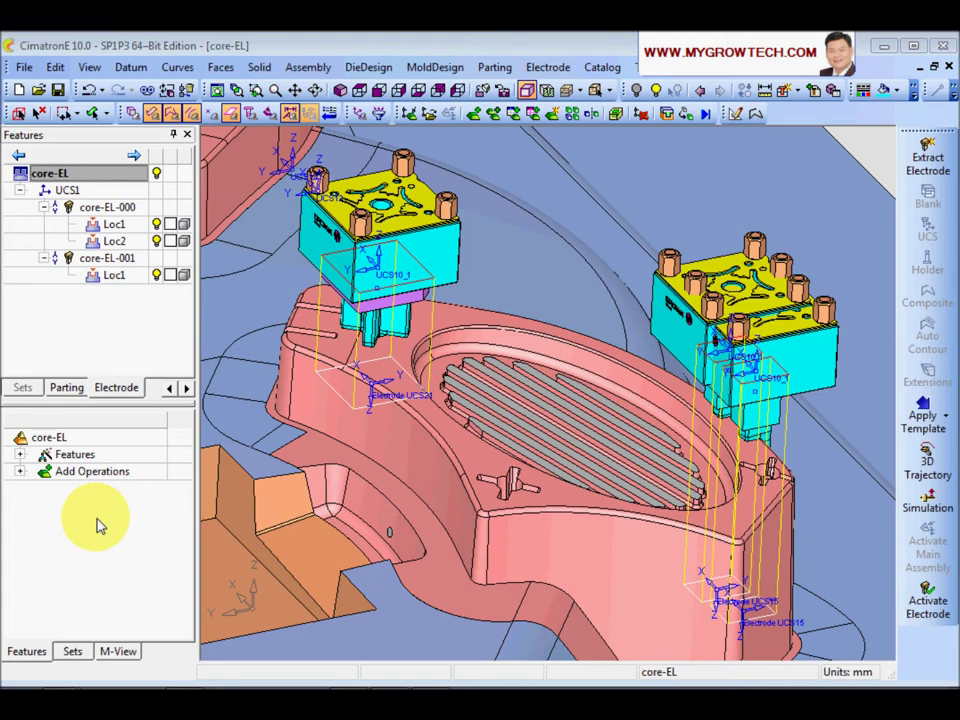
{"action": "right_click", "coordinate": [84, 193]}
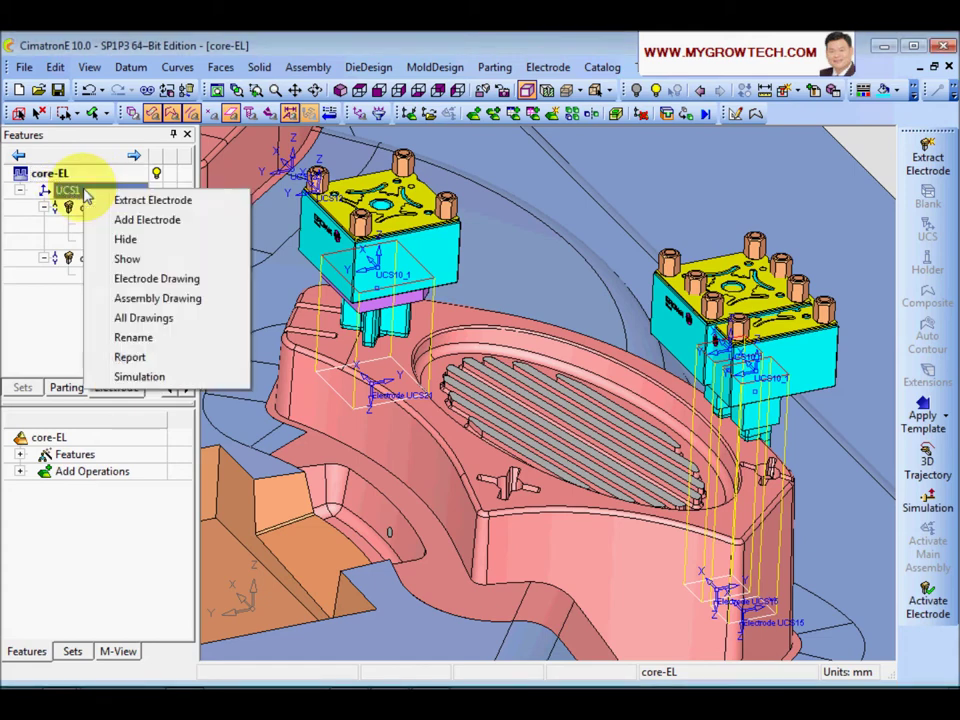
{"action": "left_click", "coordinate": [150, 324]}
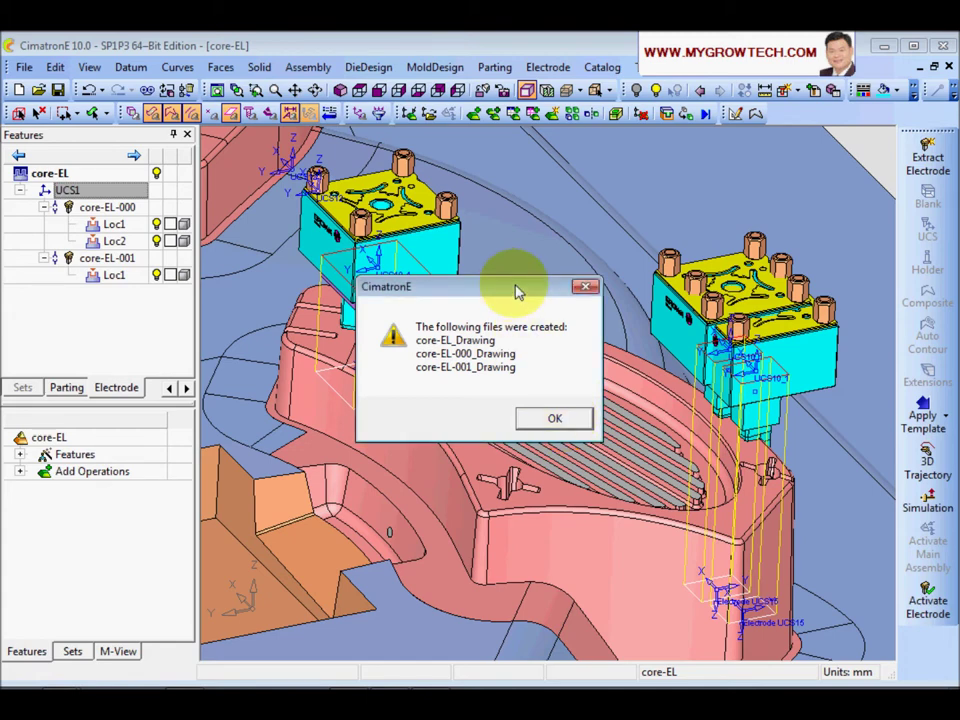
{"action": "left_click_drag", "start_coordinate": [489, 281], "coordinate": [484, 242]}
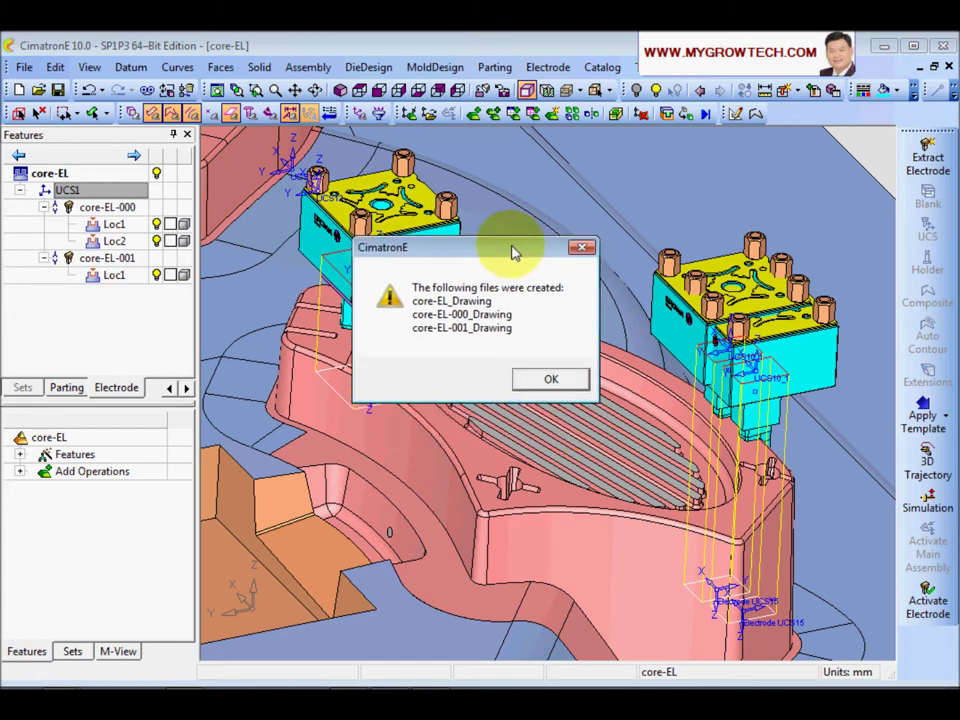
{"action": "left_click", "coordinate": [552, 381]}
Step: Open the assembly drawing core-EL_Drawing.elt from the core-Electrodes folder in D:\training
{"action": "left_click", "coordinate": [39, 90]}
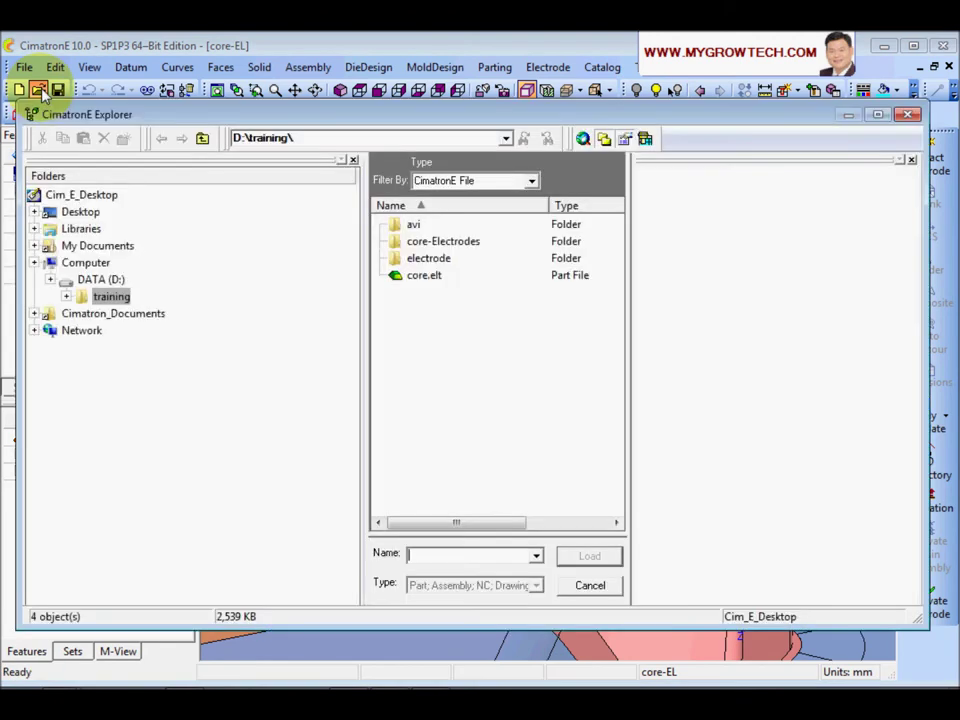
{"action": "left_click", "coordinate": [452, 241]}
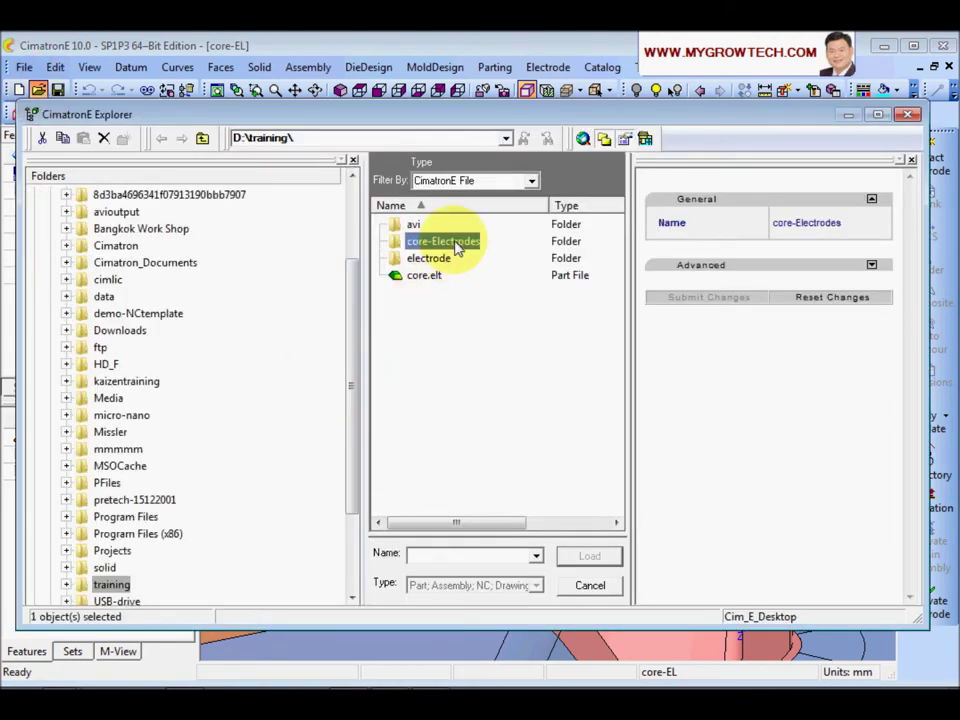
{"action": "double_click", "coordinate": [455, 245]}
{"action": "left_click", "coordinate": [449, 308]}
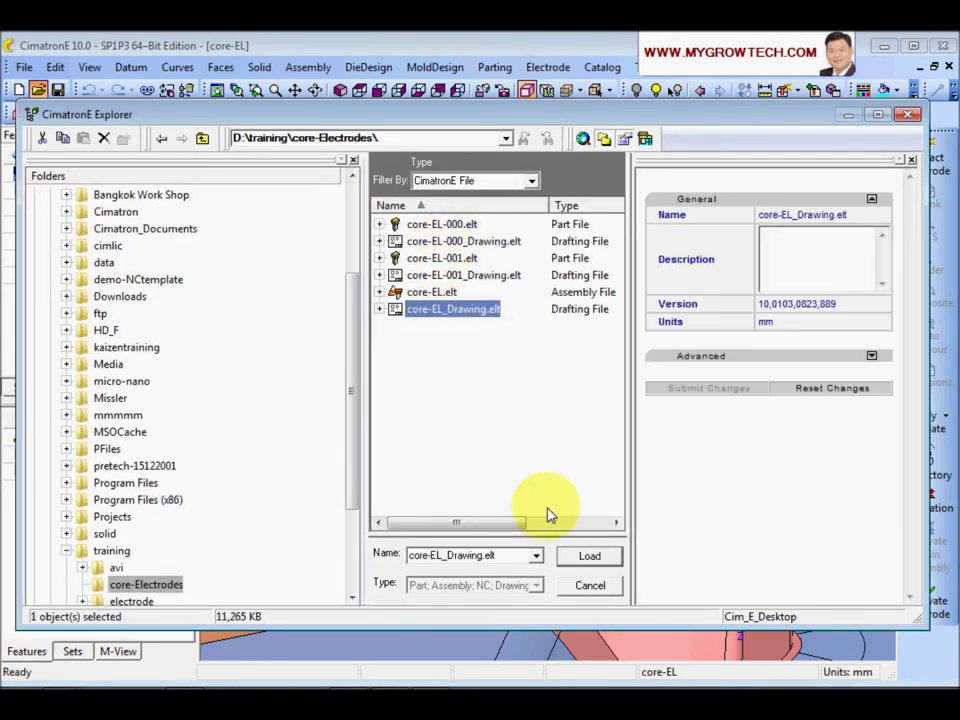
{"action": "left_click", "coordinate": [588, 556]}
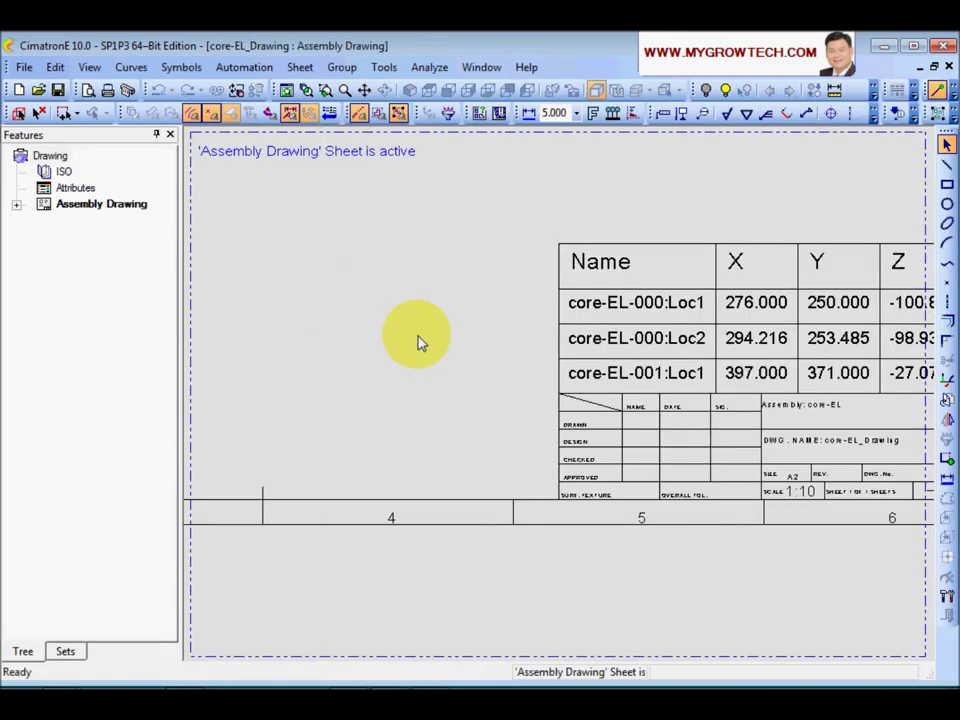
Step: Examine the two electrode isometric views and the labelled electrode locations in the core plan view of the assembly drawing
{"action": "scroll", "coordinate": [482, 315], "scroll_direction": "down", "scroll_amount": 5}
{"action": "middle_click_drag", "start_coordinate": [432, 359], "coordinate": [522, 462], "text": "ctrl"}
{"action": "scroll", "coordinate": [527, 481], "scroll_direction": "up", "scroll_amount": 3}
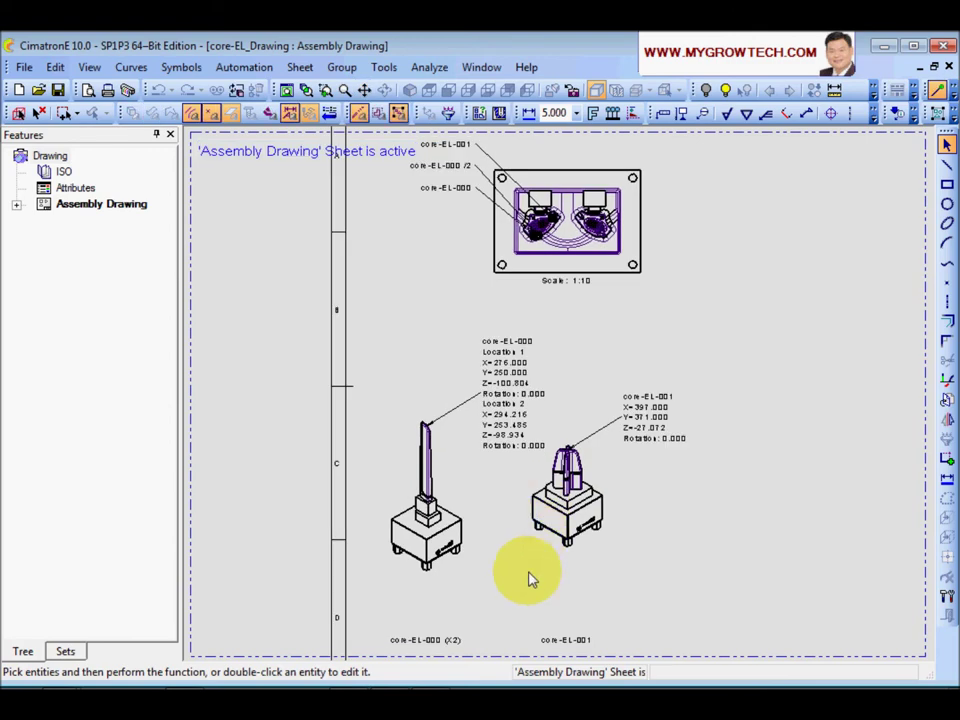
{"action": "scroll", "coordinate": [578, 380], "scroll_direction": "up", "scroll_amount": 4}
{"action": "scroll", "coordinate": [620, 497], "scroll_direction": "down", "scroll_amount": 5}
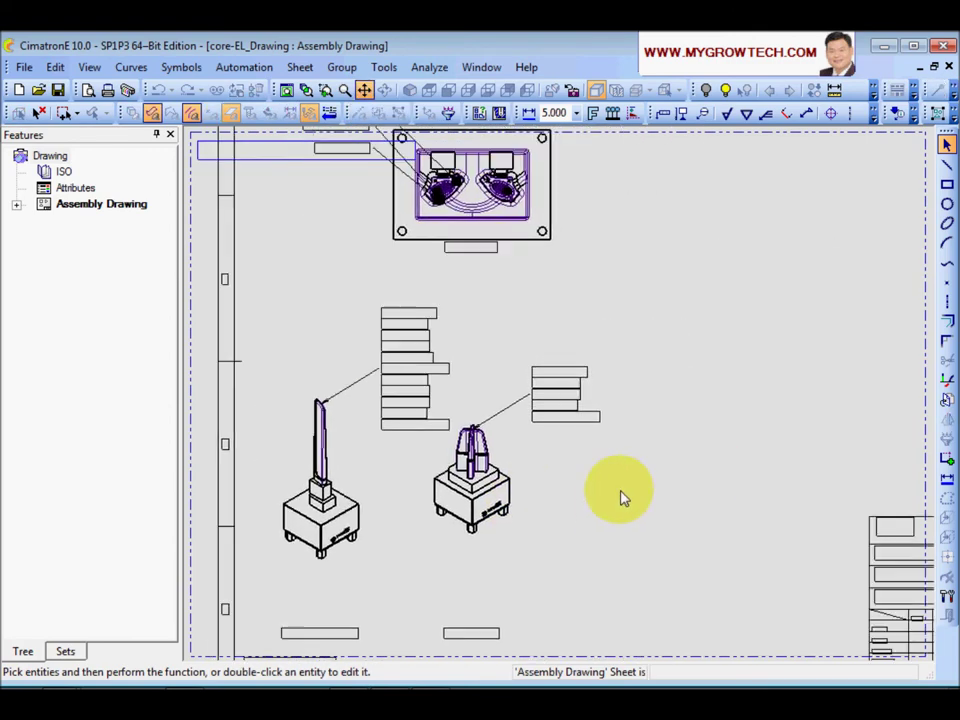
{"action": "middle_click_drag", "start_coordinate": [621, 491], "coordinate": [617, 482], "text": "ctrl"}
{"action": "right_click_drag", "start_coordinate": [710, 294], "coordinate": [683, 390], "text": "ctrl"}
{"action": "middle_click_drag", "start_coordinate": [527, 344], "coordinate": [572, 506], "text": "ctrl"}
{"action": "right_click_drag", "start_coordinate": [571, 506], "coordinate": [414, 385], "text": "ctrl"}
{"action": "middle_click_drag", "start_coordinate": [414, 385], "coordinate": [579, 389], "text": "ctrl"}
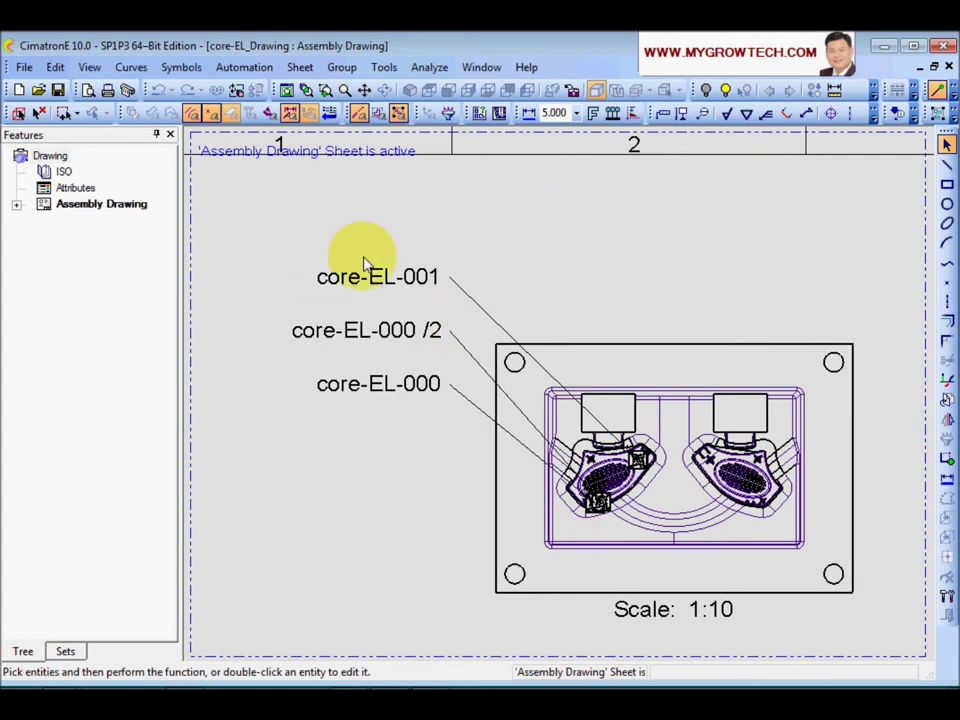
Step: Examine the electrode location table above the title block and the overall layout of the assembly drawing sheet
{"action": "scroll", "coordinate": [467, 392], "scroll_direction": "down", "scroll_amount": 3}
{"action": "scroll", "coordinate": [722, 546], "scroll_direction": "down", "scroll_amount": 2}
{"action": "mouse_move", "coordinate": [722, 546]}
{"action": "middle_mouse_down"}
{"action": "mouse_move", "coordinate": [590, 456]}
{"action": "mouse_move", "coordinate": [504, 434]}
{"action": "middle_mouse_up"}
{"action": "right_click_drag", "start_coordinate": [660, 585], "coordinate": [610, 457], "text": "ctrl"}
{"action": "middle_click_drag", "start_coordinate": [611, 458], "coordinate": [433, 305], "text": "ctrl"}
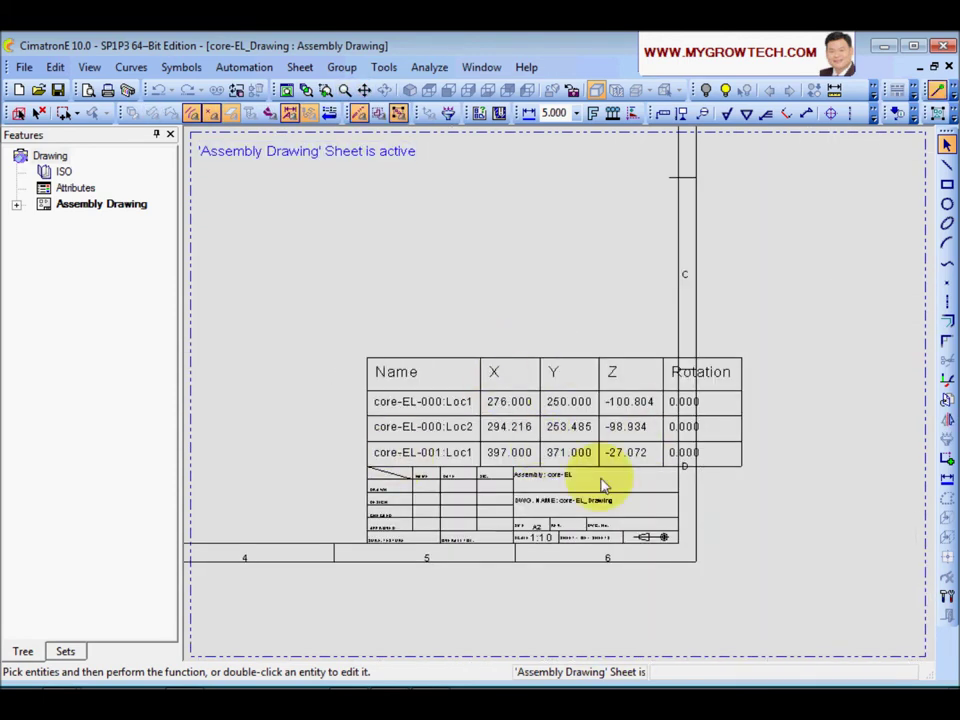
{"action": "scroll", "coordinate": [470, 289], "scroll_direction": "down", "scroll_amount": 3}
{"action": "scroll", "coordinate": [484, 229], "scroll_direction": "up", "scroll_amount": 1}
{"action": "mouse_move", "coordinate": [390, 338]}
{"action": "middle_mouse_down", "text": "ctrl"}
{"action": "mouse_move", "coordinate": [485, 415]}
{"action": "mouse_move", "coordinate": [506, 407]}
{"action": "middle_mouse_up", "text": "ctrl"}
{"action": "right_click_drag", "start_coordinate": [500, 454], "coordinate": [479, 422], "text": "ctrl"}
{"action": "middle_click_drag", "start_coordinate": [473, 421], "coordinate": [547, 452], "text": "ctrl"}
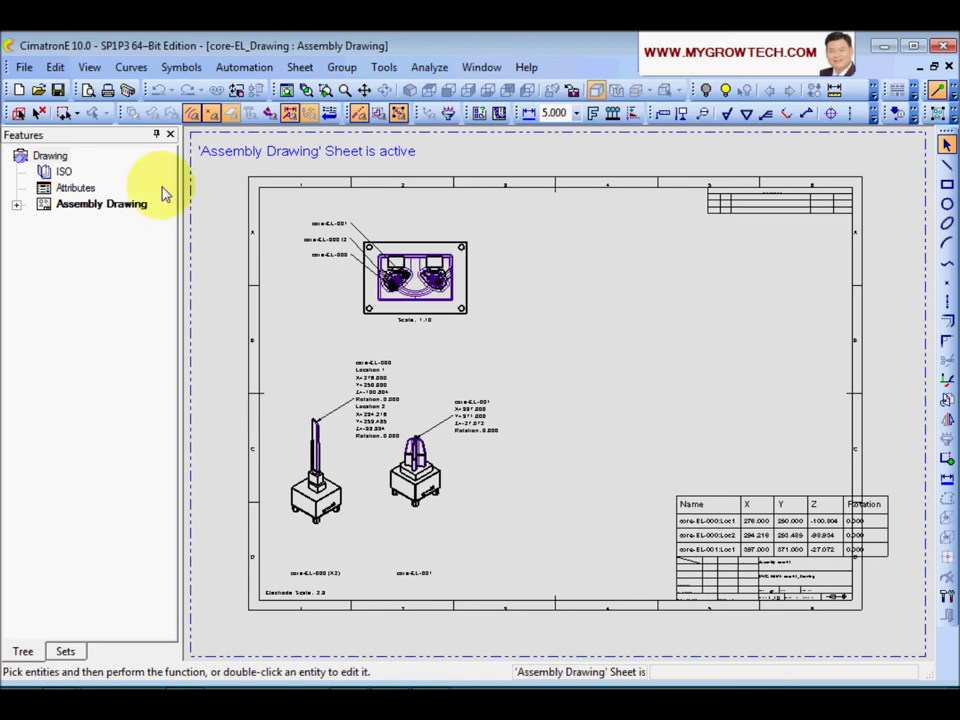
Step: Open the electrode drawing core-EL-000_Drawing.elt from the core-Electrodes folder
{"action": "left_click", "coordinate": [38, 90]}
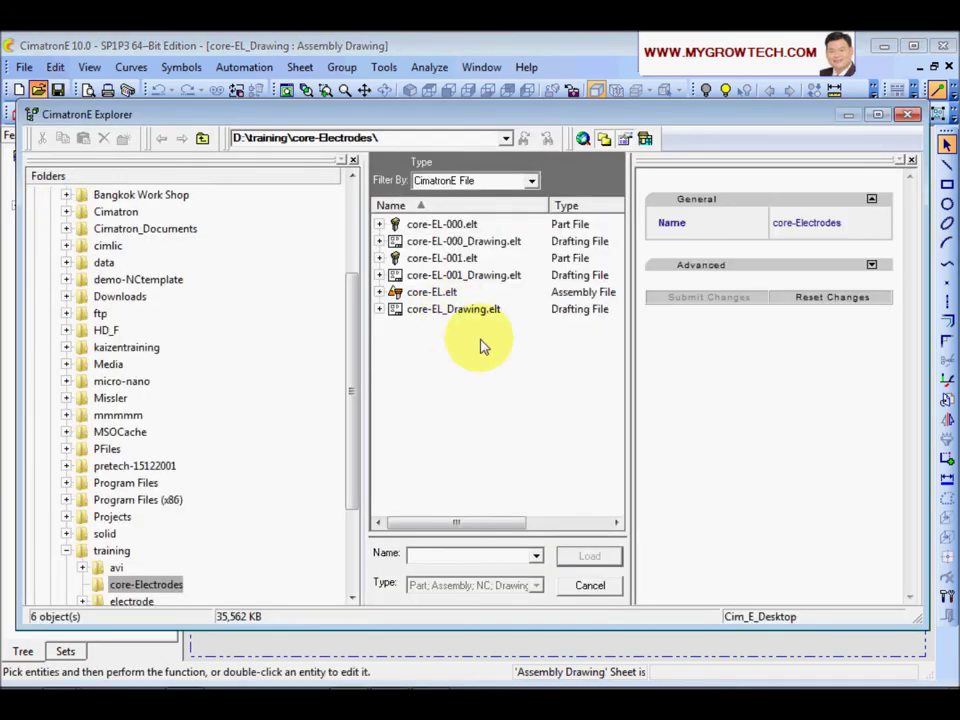
{"action": "left_click", "coordinate": [480, 241]}
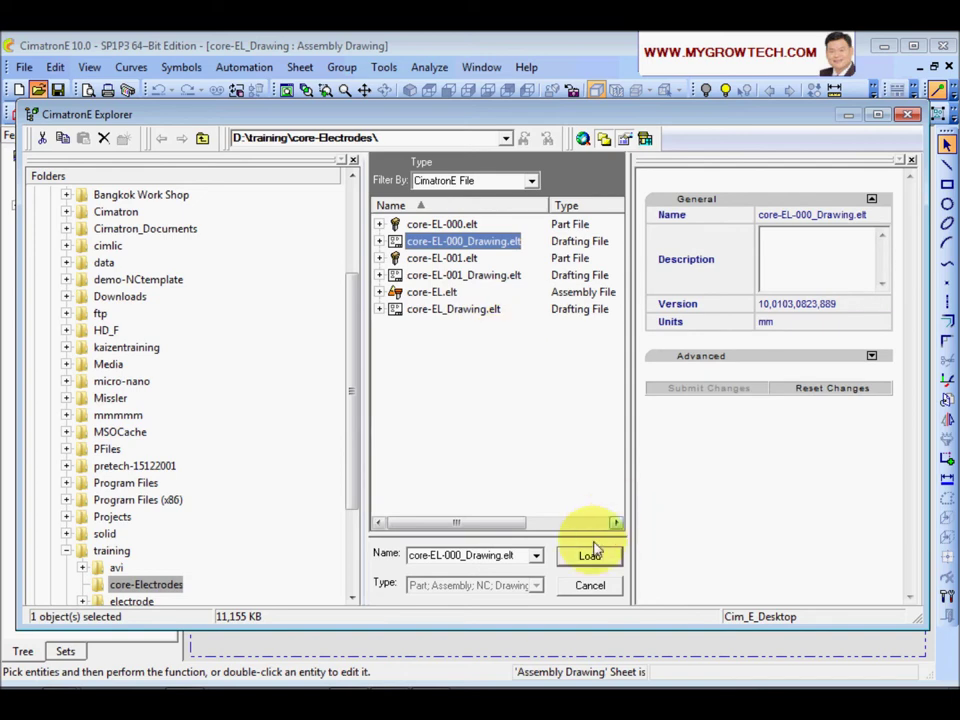
{"action": "left_click", "coordinate": [590, 558]}
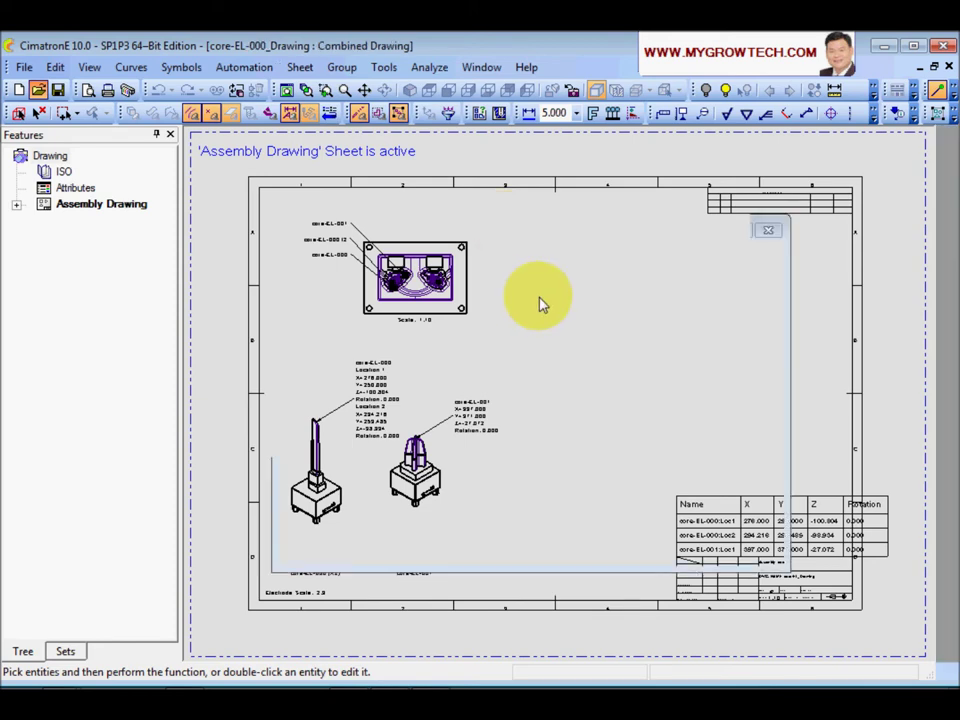
Step: Examine the dimensioned front and top views of the electrode in the core-EL-000 drawing
{"action": "scroll", "coordinate": [555, 316], "scroll_direction": "down", "scroll_amount": 5}
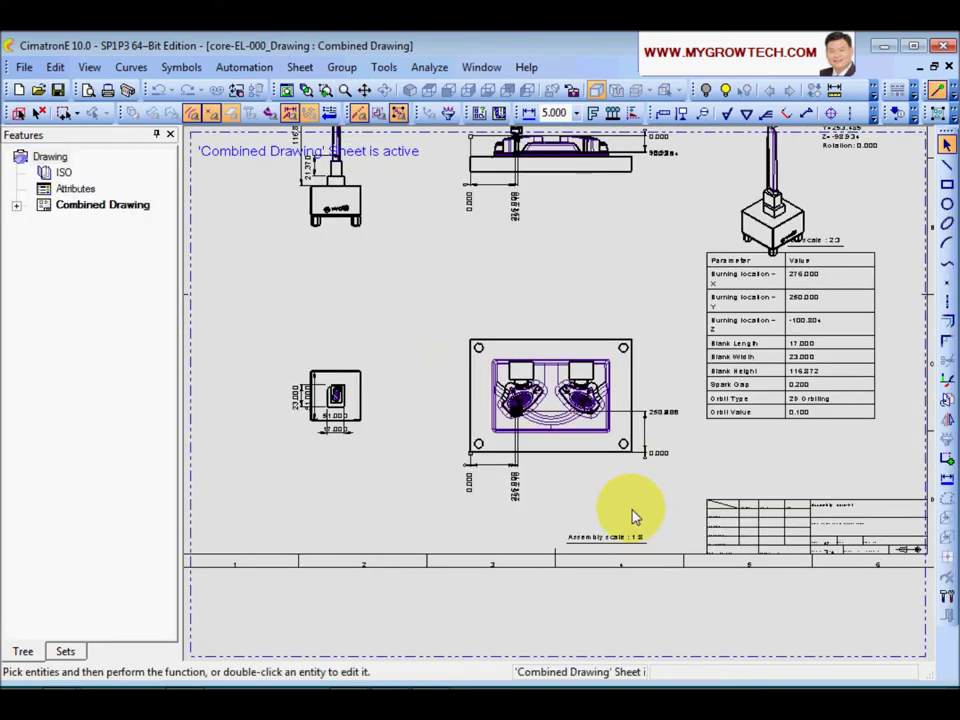
{"action": "scroll", "coordinate": [452, 387], "scroll_direction": "up", "scroll_amount": 5}
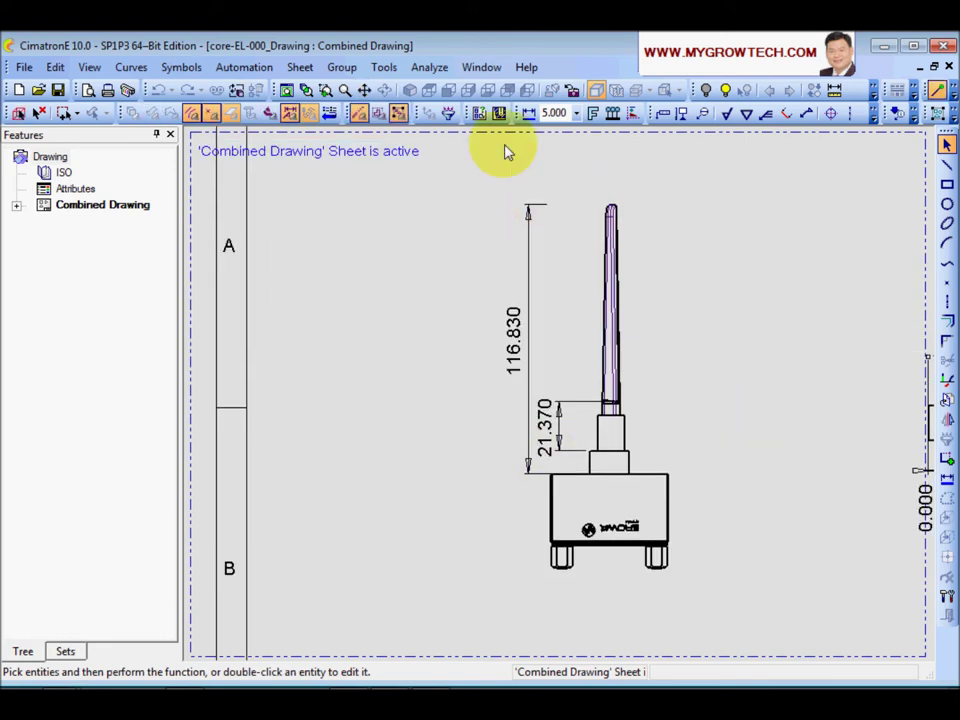
{"action": "scroll", "coordinate": [657, 451], "scroll_direction": "down", "scroll_amount": 2}
{"action": "middle_click_drag", "start_coordinate": [636, 505], "coordinate": [545, 247], "text": "ctrl"}
{"action": "middle_click_drag", "start_coordinate": [546, 421], "coordinate": [582, 336], "text": "ctrl"}
{"action": "scroll", "coordinate": [600, 260], "scroll_direction": "up", "scroll_amount": 4}
{"action": "scroll", "coordinate": [681, 204], "scroll_direction": "down", "scroll_amount": 5}
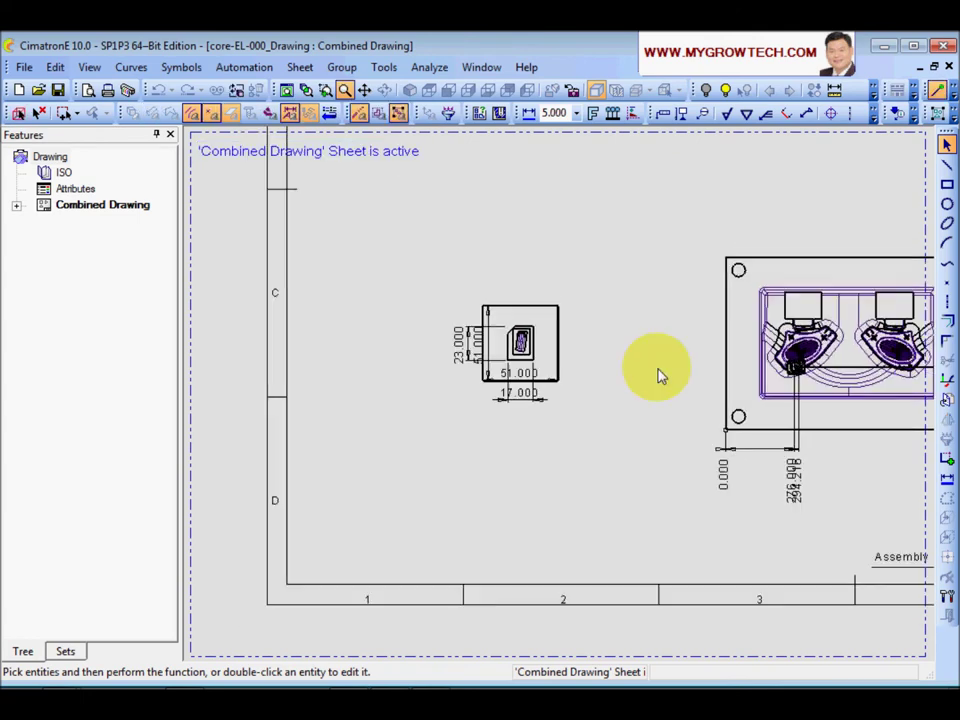
{"action": "middle_click_drag", "start_coordinate": [677, 317], "coordinate": [545, 453]}
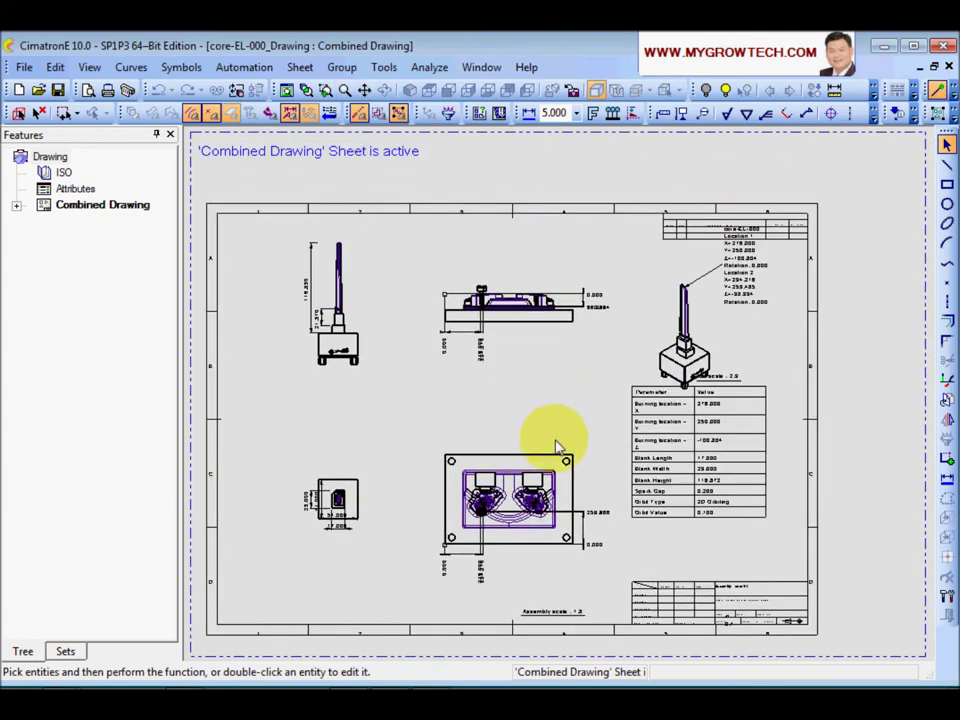
Step: Examine the core plan view's burn position dimensions and the burning parameter table in the core-EL-000 drawing
{"action": "scroll", "coordinate": [553, 446], "scroll_direction": "up", "scroll_amount": 4}
{"action": "middle_click_drag", "start_coordinate": [507, 394], "coordinate": [523, 450], "text": "ctrl"}
{"action": "middle_click_drag", "start_coordinate": [501, 557], "coordinate": [497, 450]}
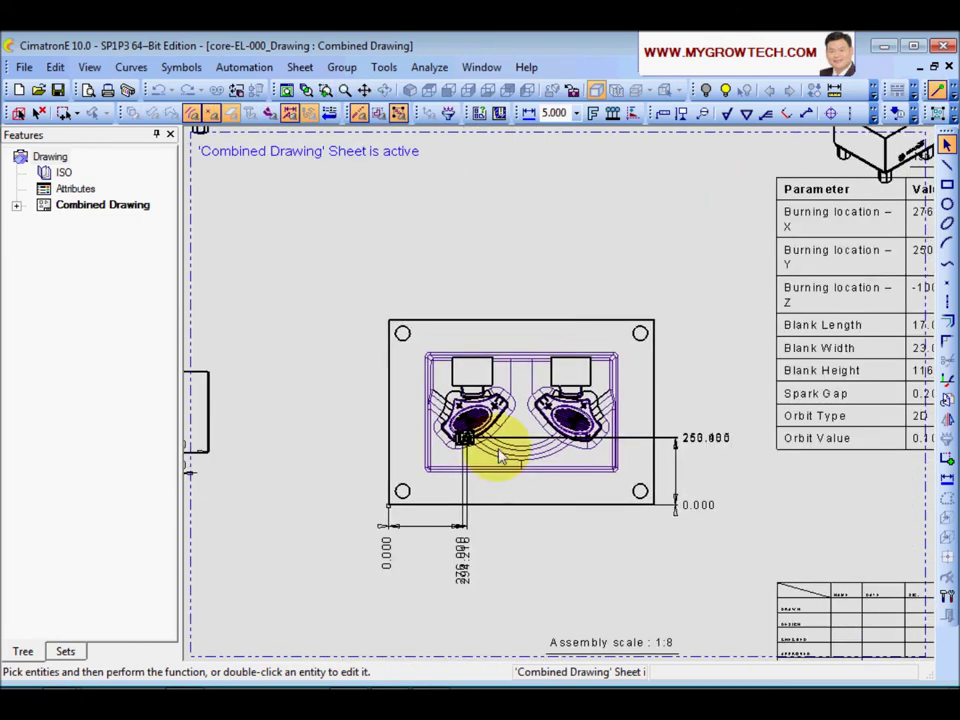
{"action": "scroll", "coordinate": [590, 425], "scroll_direction": "up", "scroll_amount": 2}
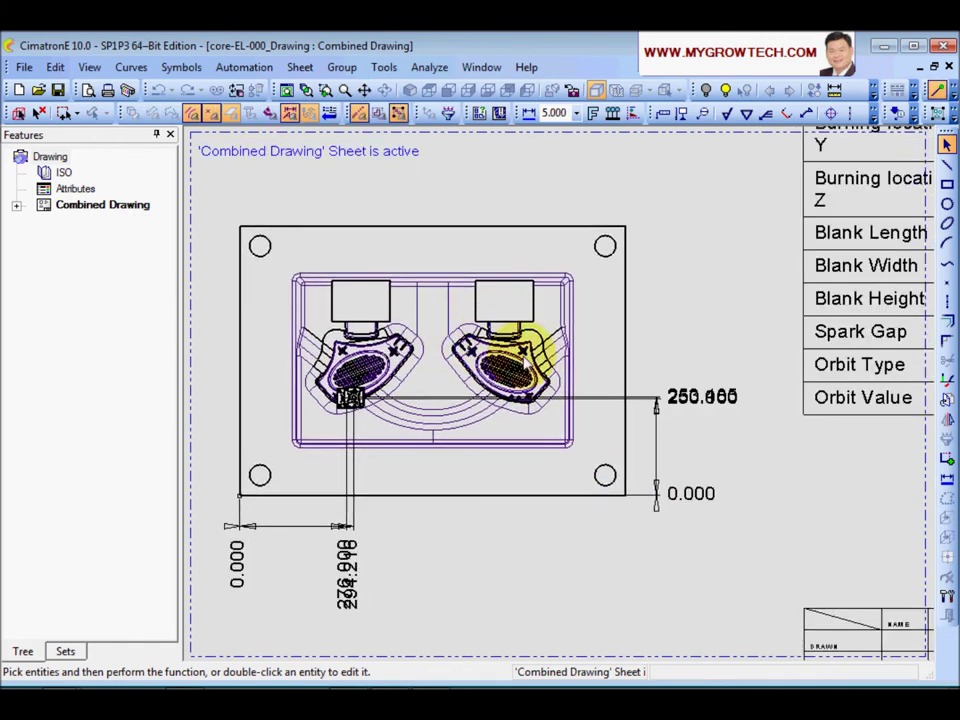
{"action": "scroll", "coordinate": [678, 503], "scroll_direction": "down", "scroll_amount": 3}
{"action": "middle_click_drag", "start_coordinate": [705, 472], "coordinate": [436, 487], "text": "ctrl"}
{"action": "scroll", "coordinate": [590, 386], "scroll_direction": "up", "scroll_amount": 3}
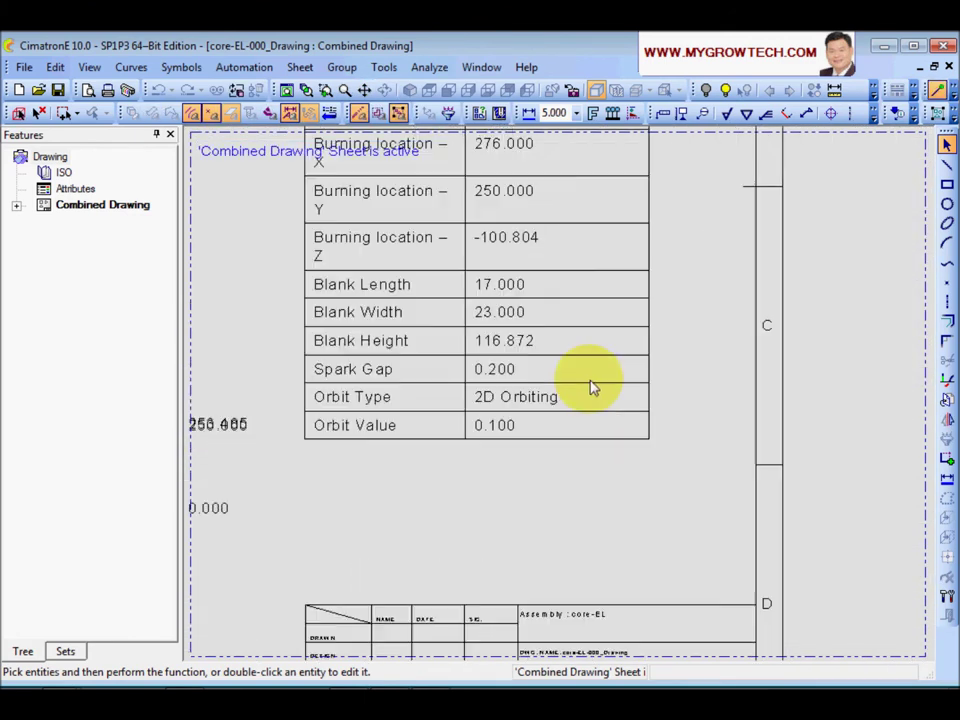
{"action": "middle_click_drag", "start_coordinate": [511, 425], "coordinate": [554, 499], "text": "ctrl"}
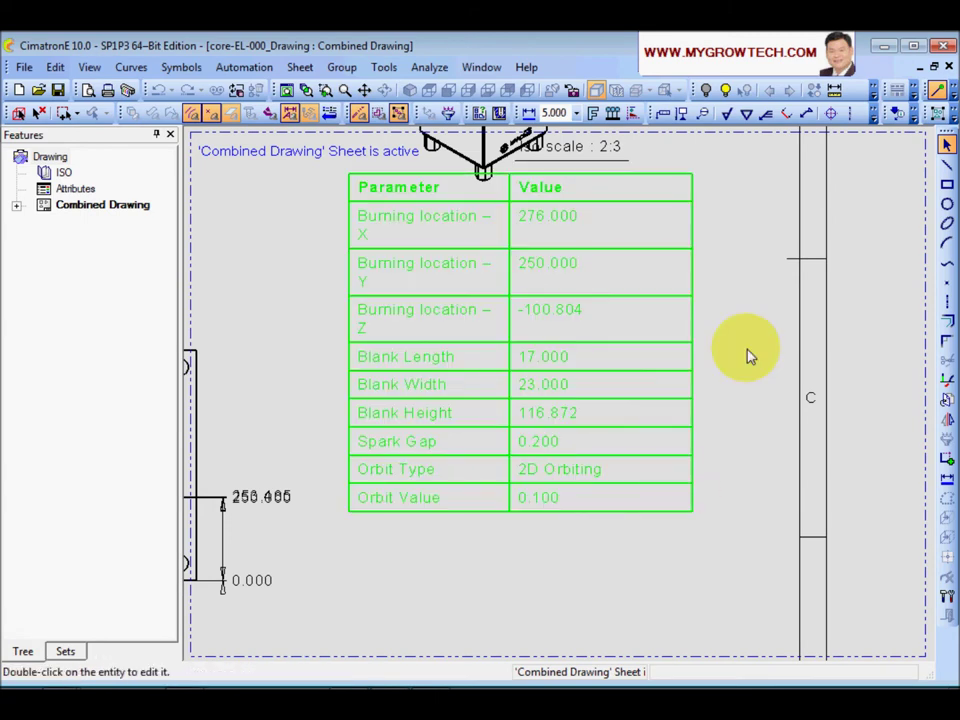
{"action": "scroll", "coordinate": [688, 504], "scroll_direction": "down", "scroll_amount": 3}
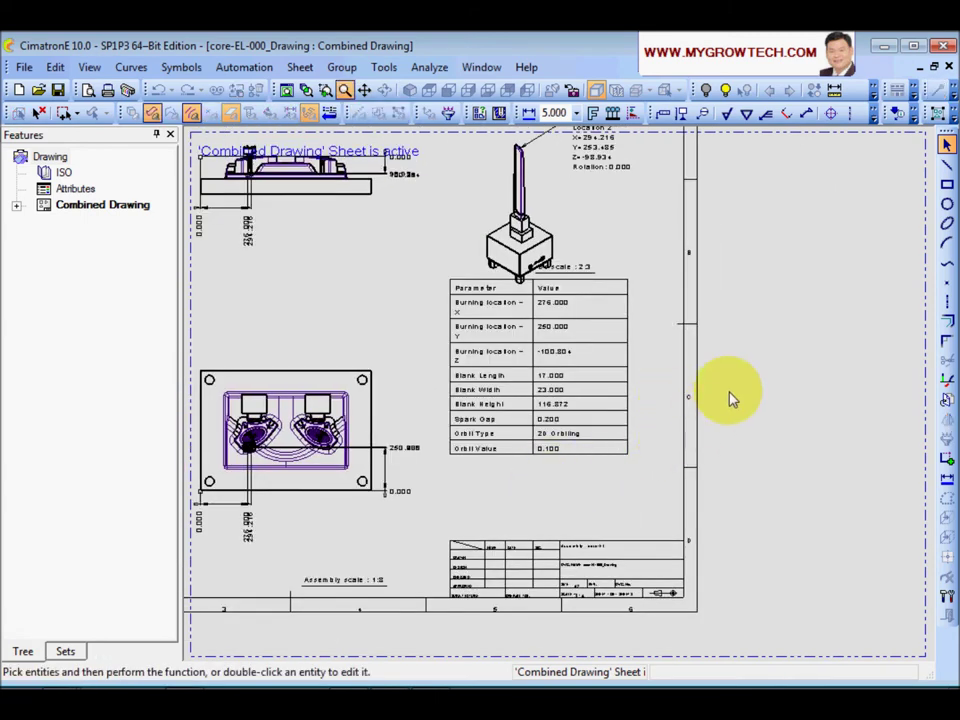
{"action": "right_click_drag", "start_coordinate": [729, 399], "coordinate": [482, 487], "text": "ctrl"}
{"action": "middle_click_drag", "start_coordinate": [482, 486], "coordinate": [604, 506], "text": "ctrl"}
{"action": "mouse_move", "coordinate": [604, 506]}
{"action": "right_mouse_down", "text": "ctrl"}
{"action": "mouse_move", "coordinate": [668, 474]}
{"action": "mouse_move", "coordinate": [672, 462]}
{"action": "right_mouse_up", "text": "ctrl"}
{"action": "mouse_move", "coordinate": [512, 521]}
{"action": "middle_mouse_down", "text": "ctrl"}
{"action": "mouse_move", "coordinate": [540, 535]}
{"action": "mouse_move", "coordinate": [534, 542]}
{"action": "middle_mouse_up", "text": "ctrl"}
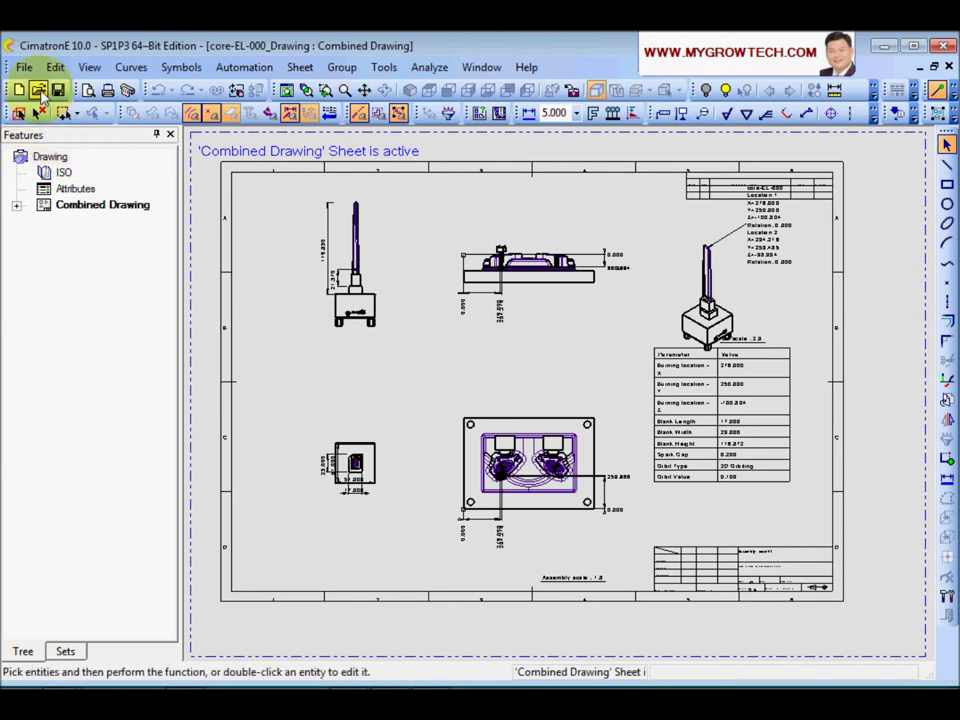
Step: Open the electrode drawing core-EL-001_Drawing.elt and bring its whole sheet into view
{"action": "left_click", "coordinate": [40, 92]}
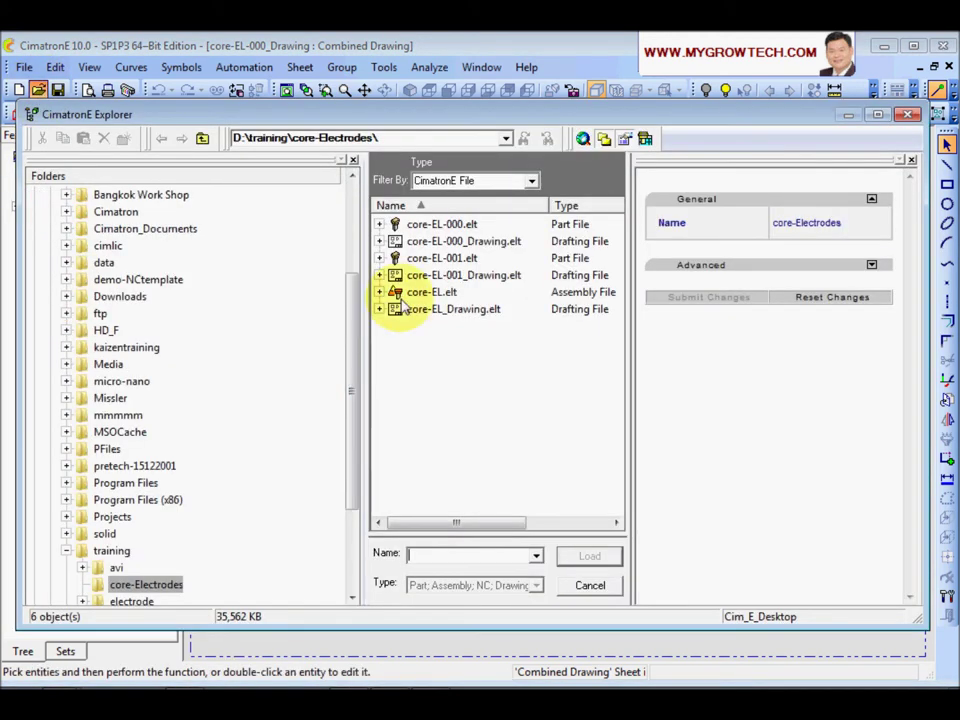
{"action": "left_click", "coordinate": [482, 281]}
{"action": "left_click", "coordinate": [589, 556]}
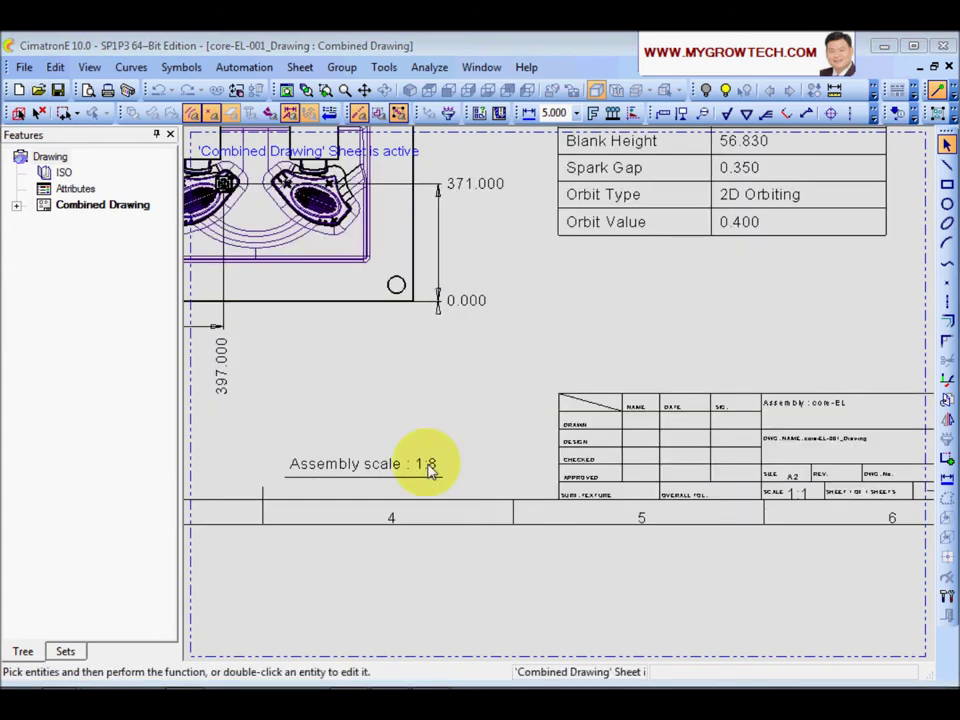
{"action": "scroll", "coordinate": [493, 476], "scroll_direction": "down", "scroll_amount": 4}
{"action": "middle_click_drag", "start_coordinate": [516, 474], "coordinate": [580, 565], "text": "ctrl"}
{"action": "scroll", "coordinate": [554, 472], "scroll_direction": "down", "scroll_amount": 1}
{"action": "mouse_move", "coordinate": [553, 472]}
{"action": "middle_mouse_down", "text": "ctrl"}
{"action": "mouse_move", "coordinate": [531, 525]}
{"action": "mouse_move", "coordinate": [567, 527]}
{"action": "middle_mouse_up", "text": "ctrl"}
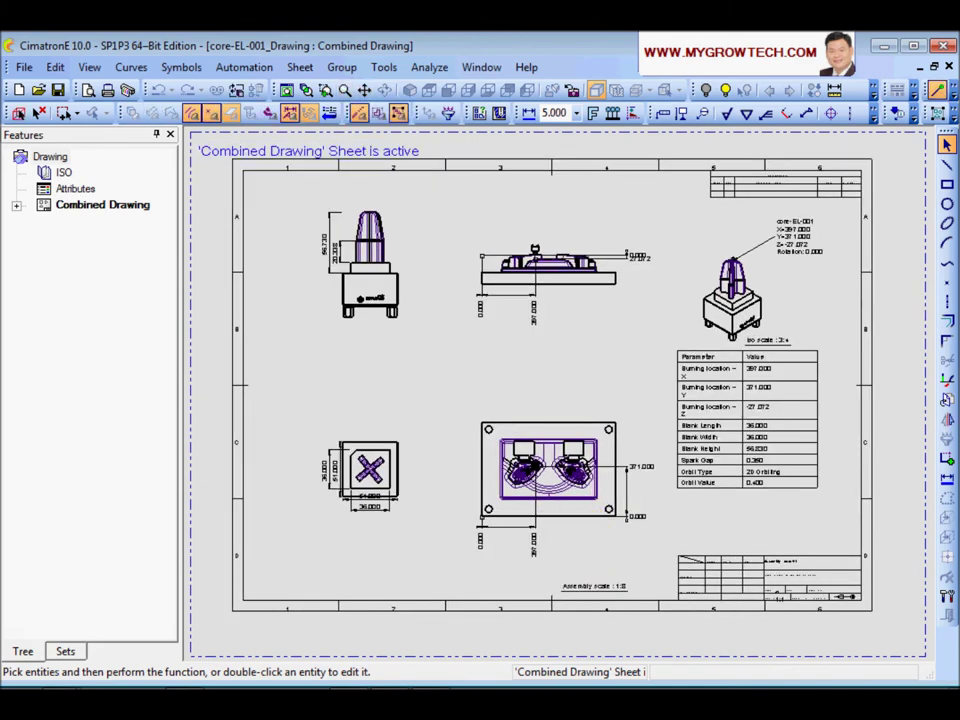
Step: Tile all open windows horizontally and fit the three drawing sheets and the core-EL model inside their windows
{"action": "left_click", "coordinate": [482, 67]}
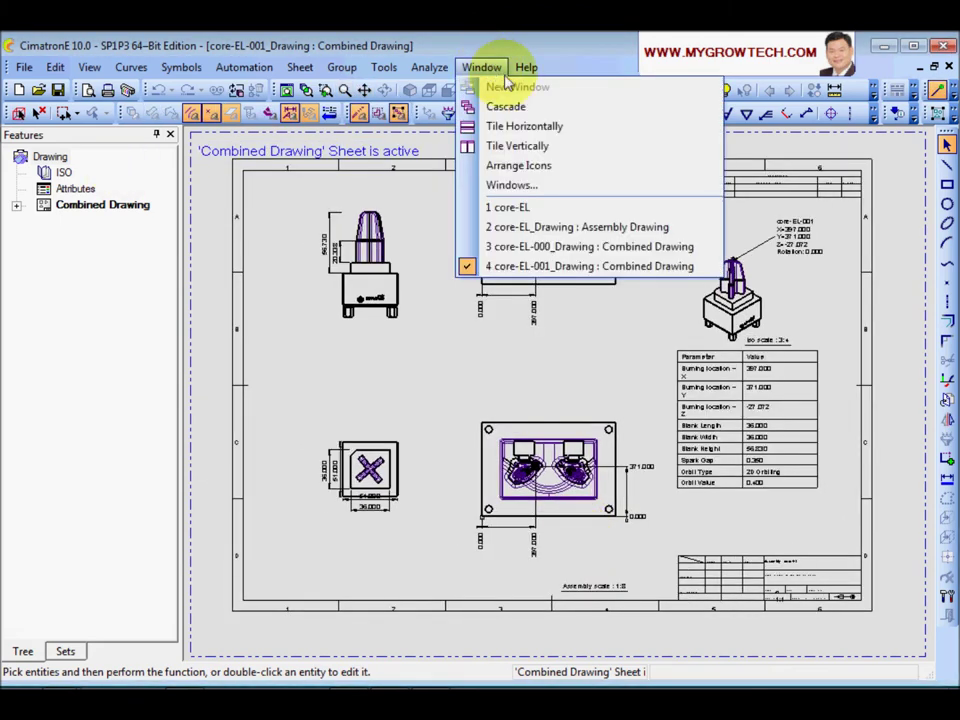
{"action": "left_click", "coordinate": [541, 128]}
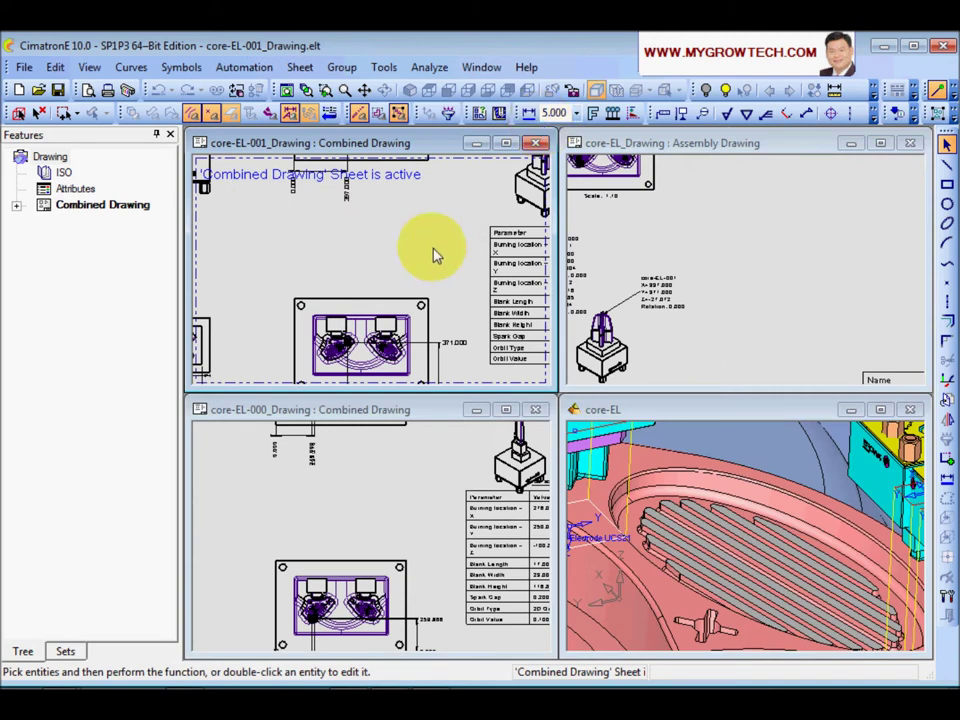
{"action": "scroll", "coordinate": [391, 352], "scroll_direction": "down", "scroll_amount": 5}
{"action": "left_click", "coordinate": [729, 278]}
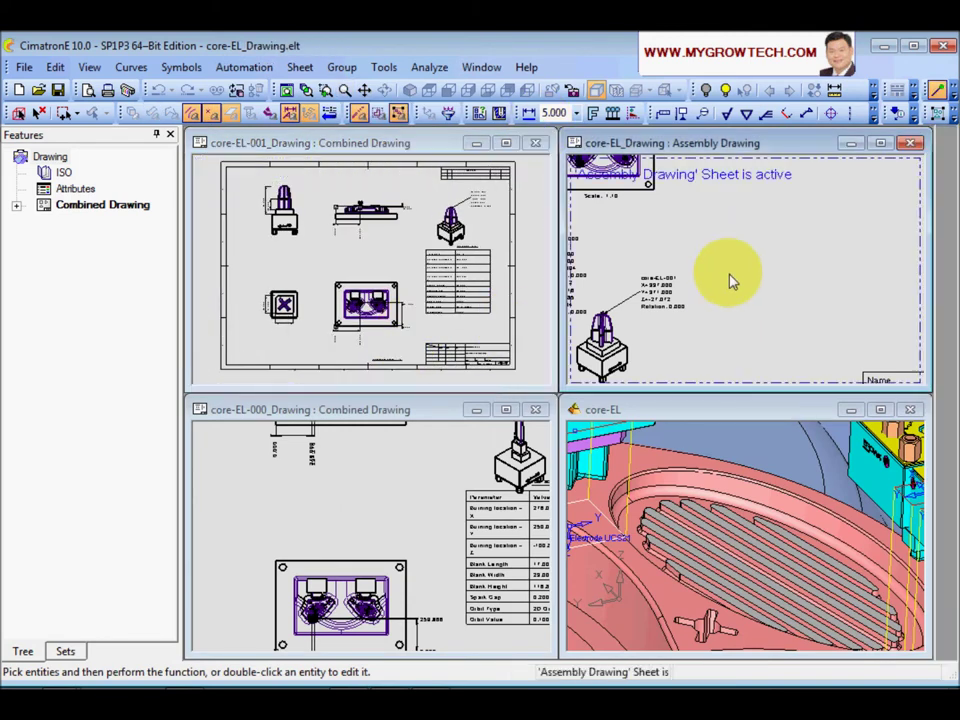
{"action": "scroll", "coordinate": [734, 280], "scroll_direction": "down", "scroll_amount": 4}
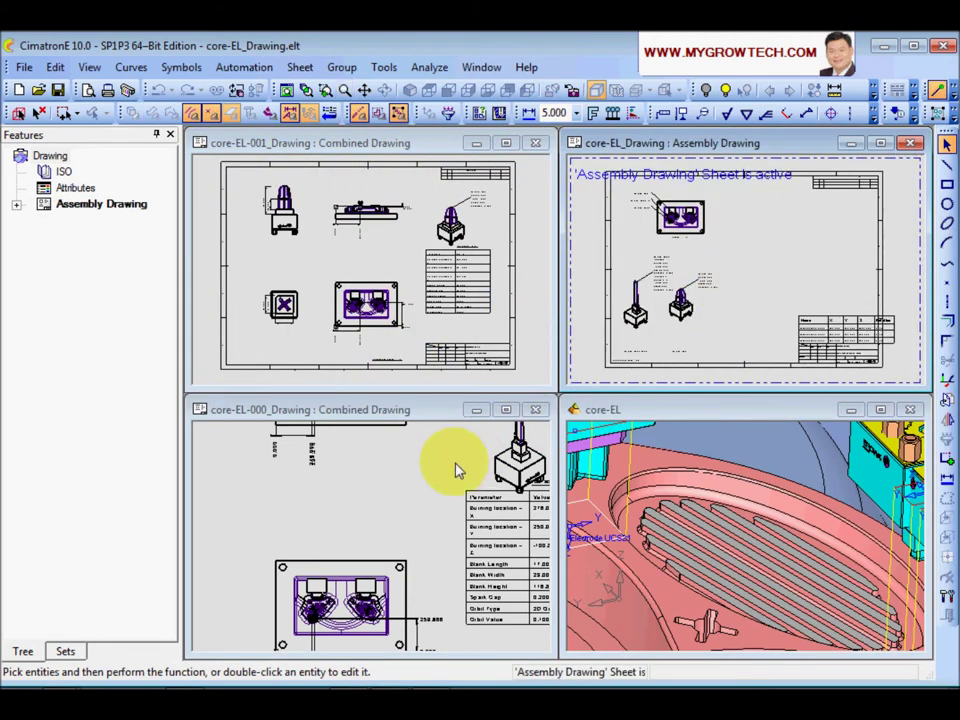
{"action": "left_click", "coordinate": [430, 539]}
{"action": "scroll", "coordinate": [418, 532], "scroll_direction": "down", "scroll_amount": 5}
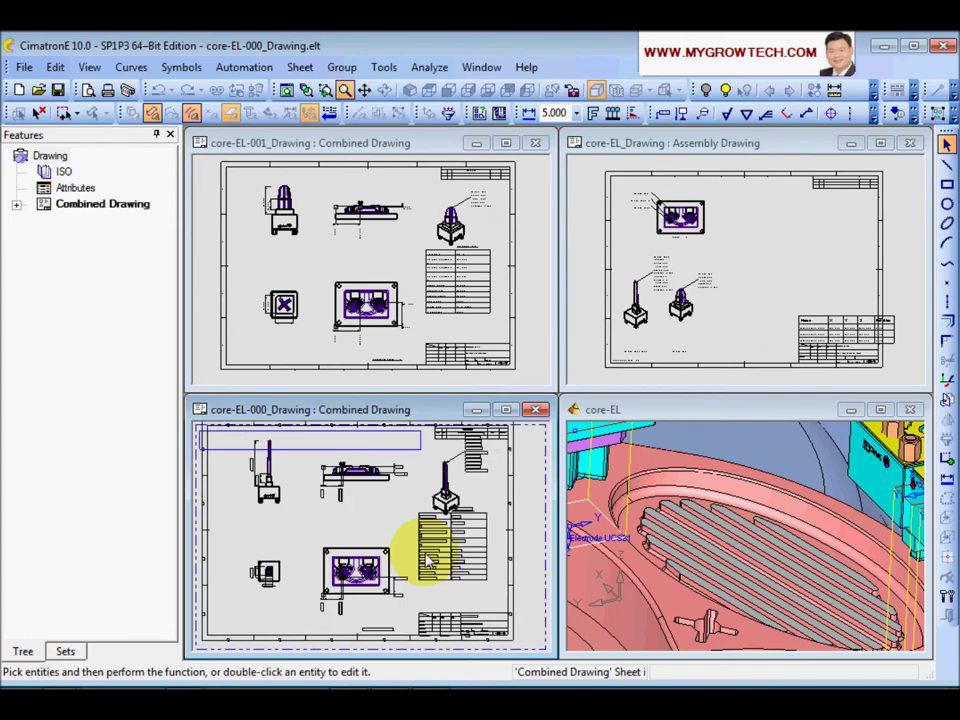
{"action": "left_click", "coordinate": [728, 520]}
{"action": "mouse_move", "coordinate": [728, 521]}
{"action": "middle_mouse_down"}
{"action": "mouse_move", "coordinate": [739, 540]}
{"action": "mouse_move", "coordinate": [745, 524]}
{"action": "middle_mouse_up"}
{"action": "right_click_drag", "start_coordinate": [743, 517], "coordinate": [733, 561], "text": "ctrl"}
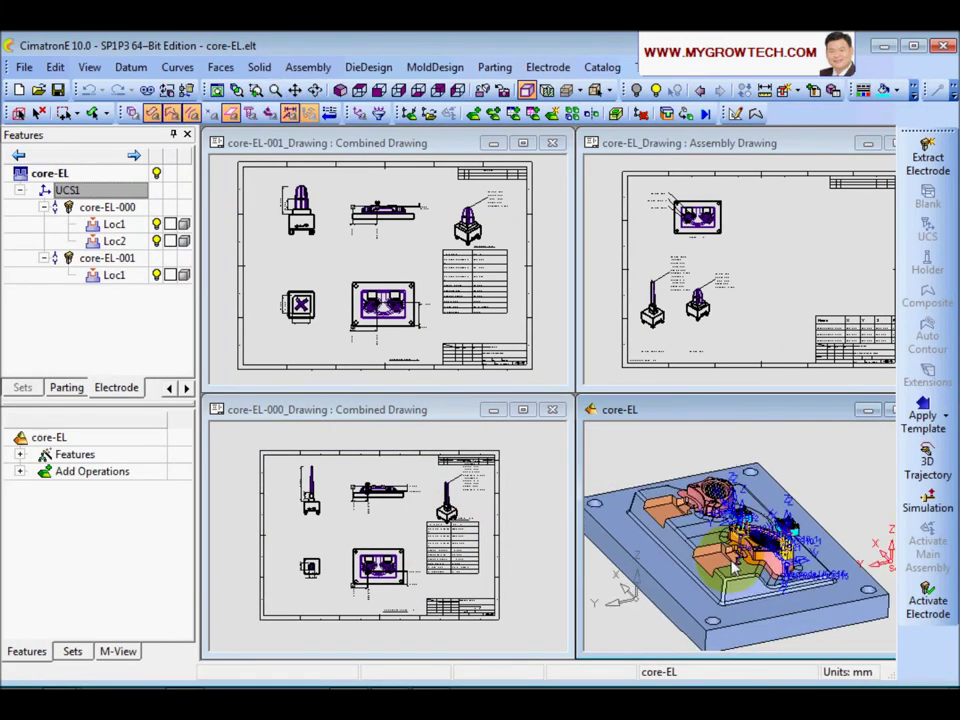
Step: Open the EDM setup report for UCS1 and look over its electrode and location parameter tables
{"action": "left_click_drag", "start_coordinate": [669, 489], "coordinate": [665, 500], "text": "ctrl"}
{"action": "middle_click_drag", "start_coordinate": [667, 505], "coordinate": [627, 447]}
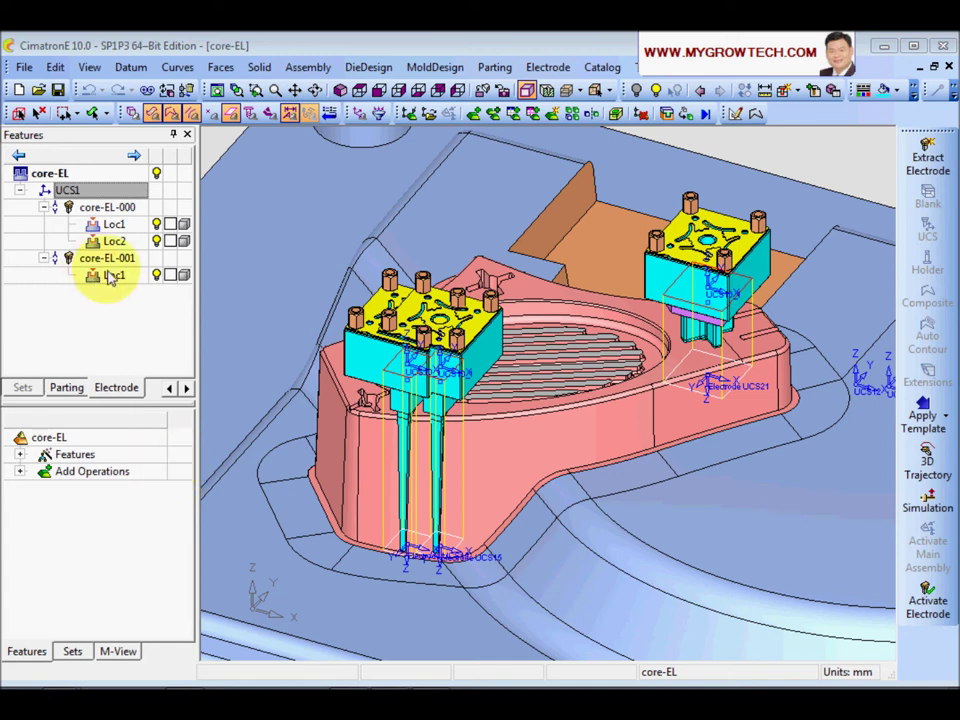
{"action": "right_click", "coordinate": [115, 194]}
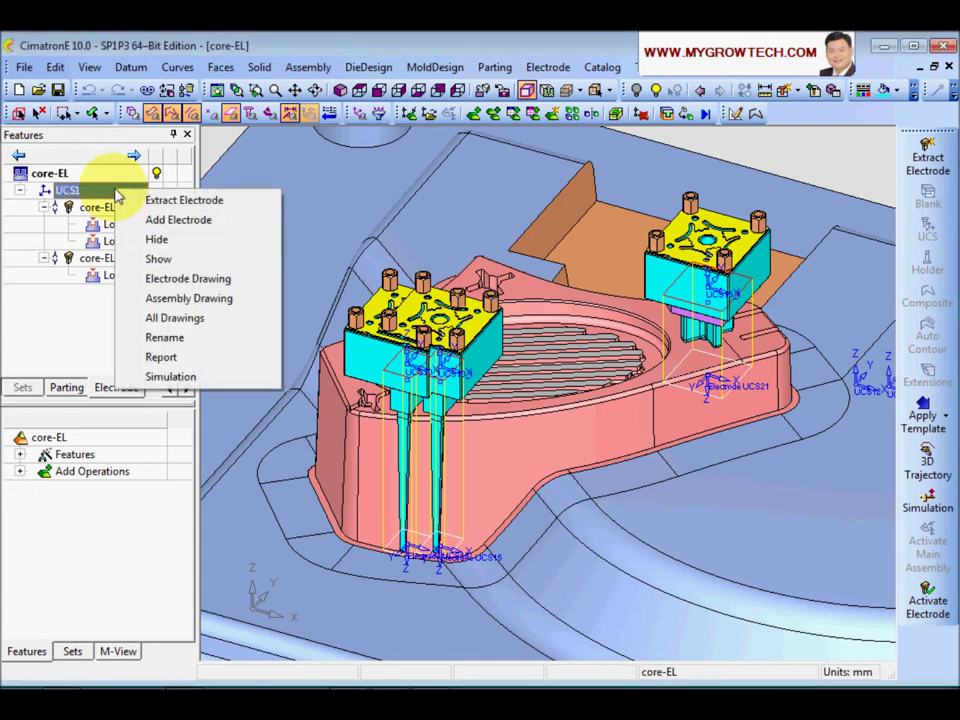
{"action": "left_click", "coordinate": [176, 358]}
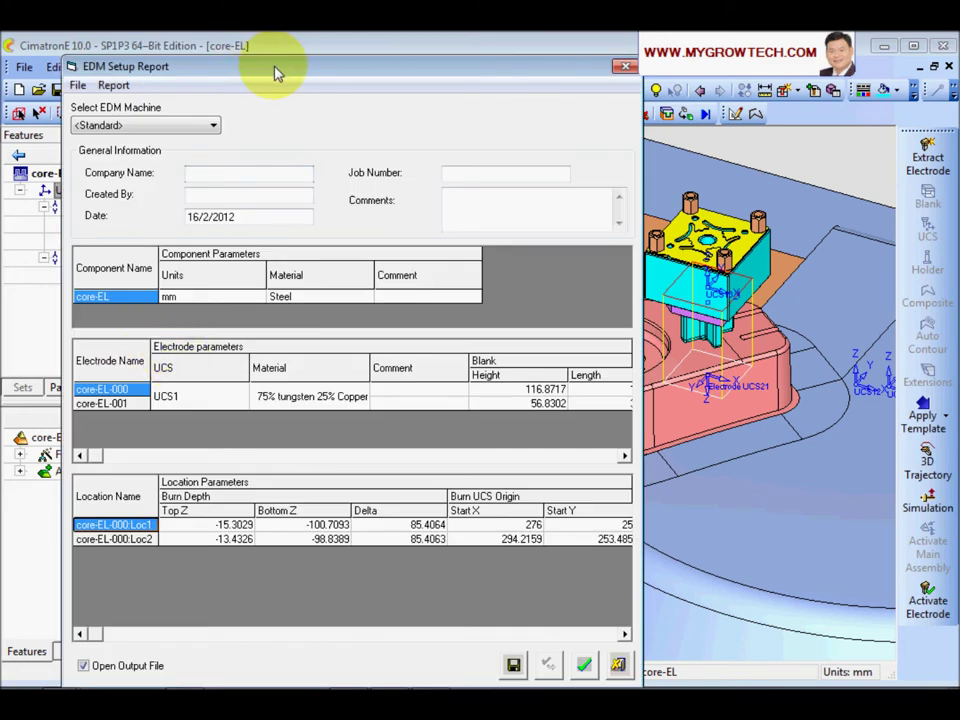
{"action": "left_click_drag", "start_coordinate": [277, 73], "coordinate": [293, 57]}
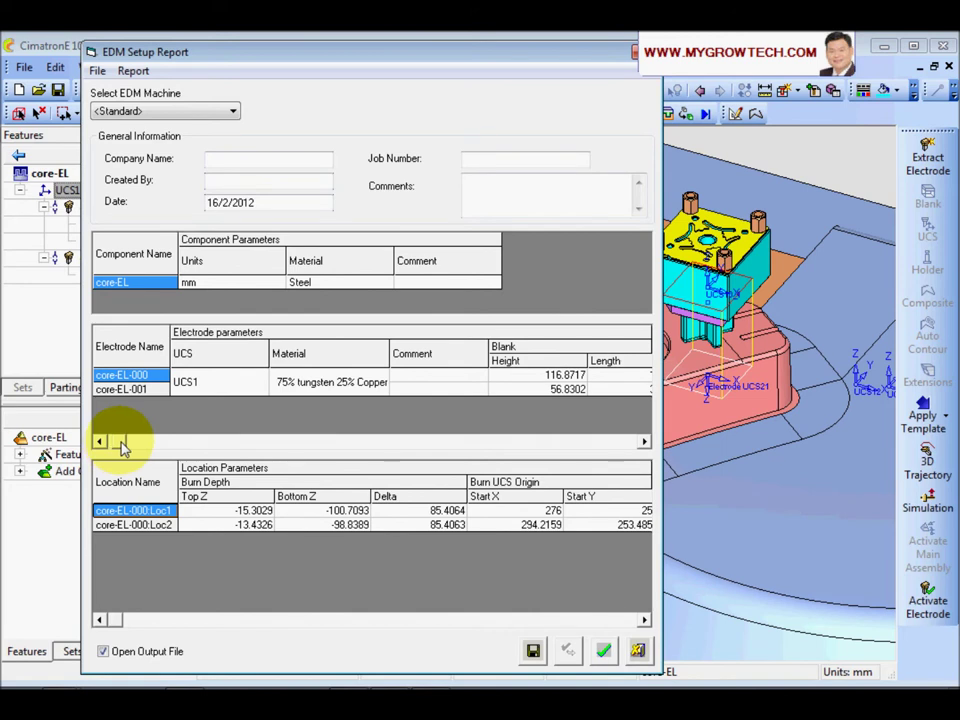
{"action": "mouse_move", "coordinate": [124, 446]}
{"action": "left_mouse_down"}
{"action": "mouse_move", "coordinate": [315, 445]}
{"action": "mouse_move", "coordinate": [113, 443]}
{"action": "left_mouse_up"}
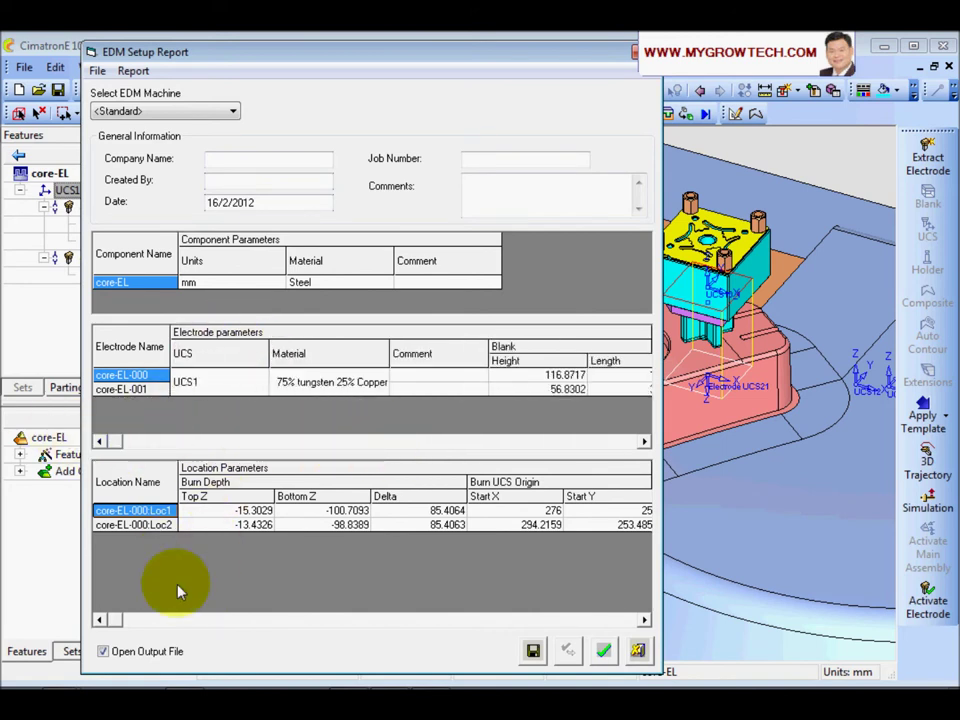
{"action": "left_click_drag", "start_coordinate": [115, 622], "coordinate": [69, 617]}
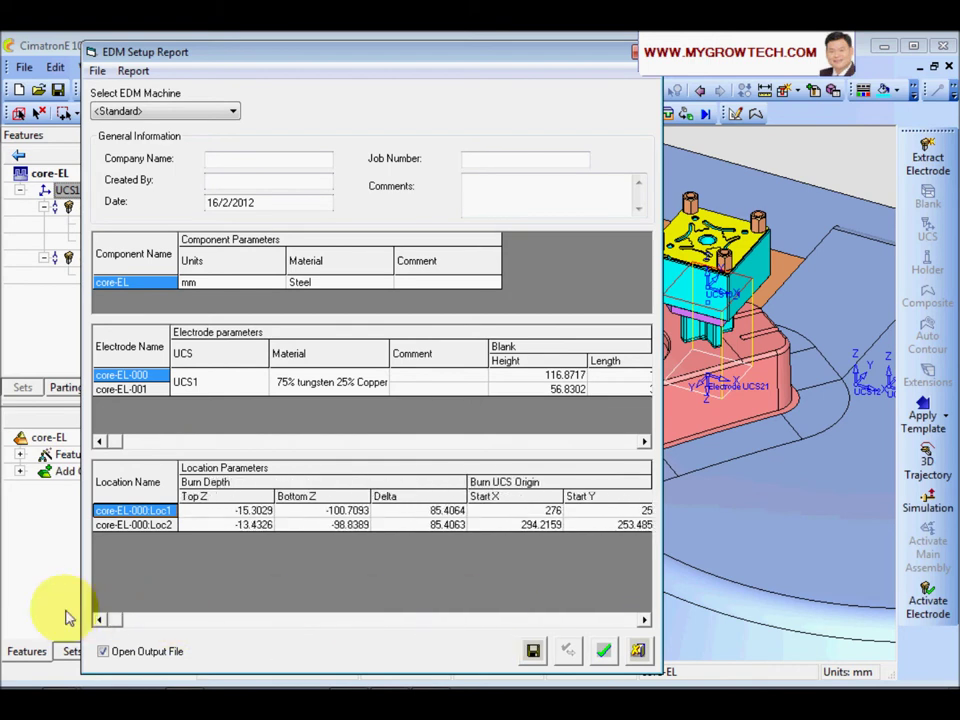
Step: Review the displayed fields in the column customization of the electrode parameters table
{"action": "right_click", "coordinate": [418, 357]}
{"action": "left_click", "coordinate": [490, 381]}
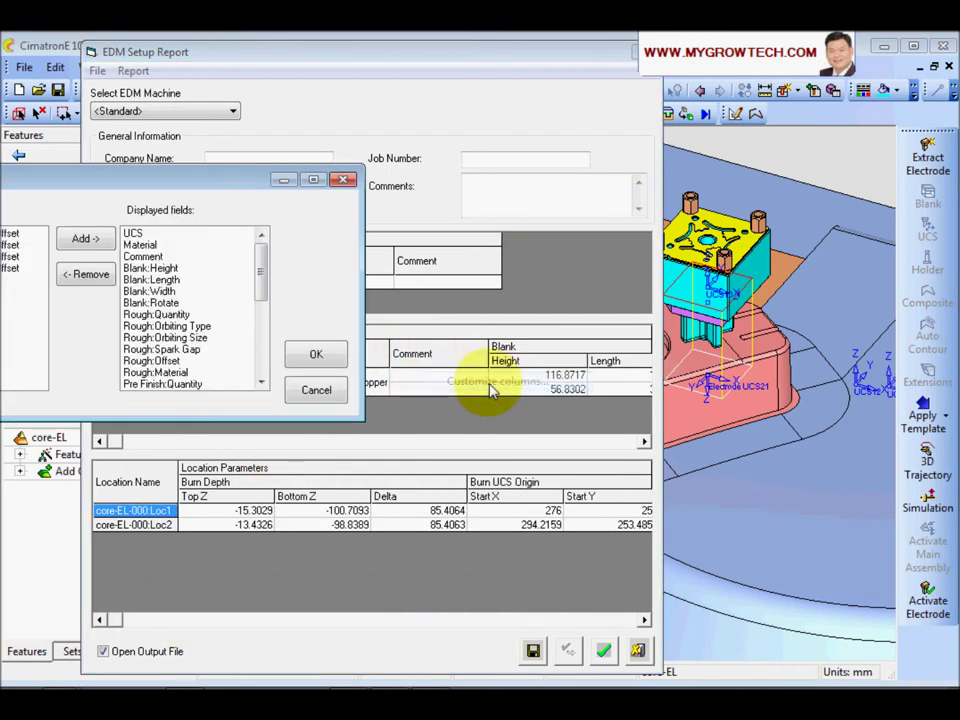
{"action": "mouse_move", "coordinate": [265, 288]}
{"action": "left_mouse_down"}
{"action": "mouse_move", "coordinate": [257, 381]}
{"action": "mouse_move", "coordinate": [266, 268]}
{"action": "left_mouse_up"}
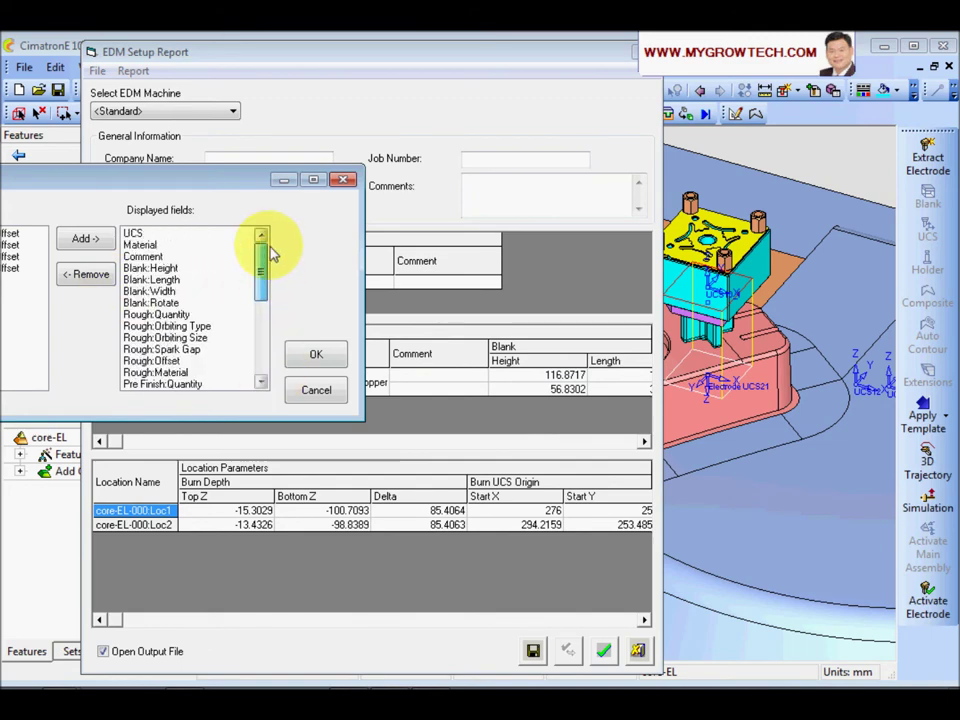
{"action": "left_click", "coordinate": [326, 351]}
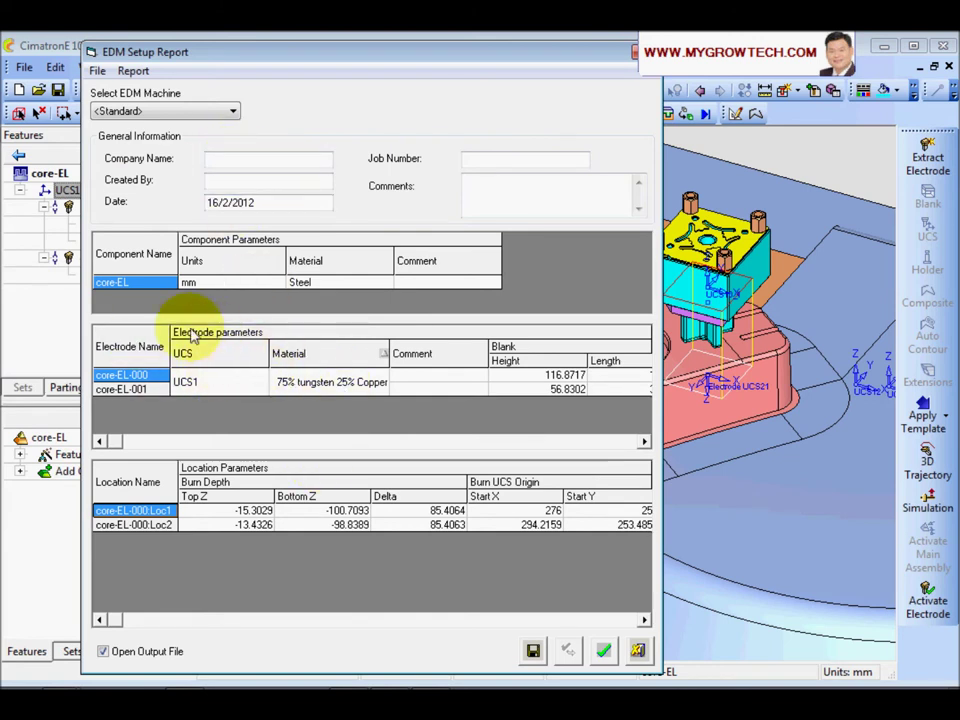
Step: Export the electrode parameters report to the Excel file blank list in the training folder and open it
{"action": "right_click", "coordinate": [289, 356]}
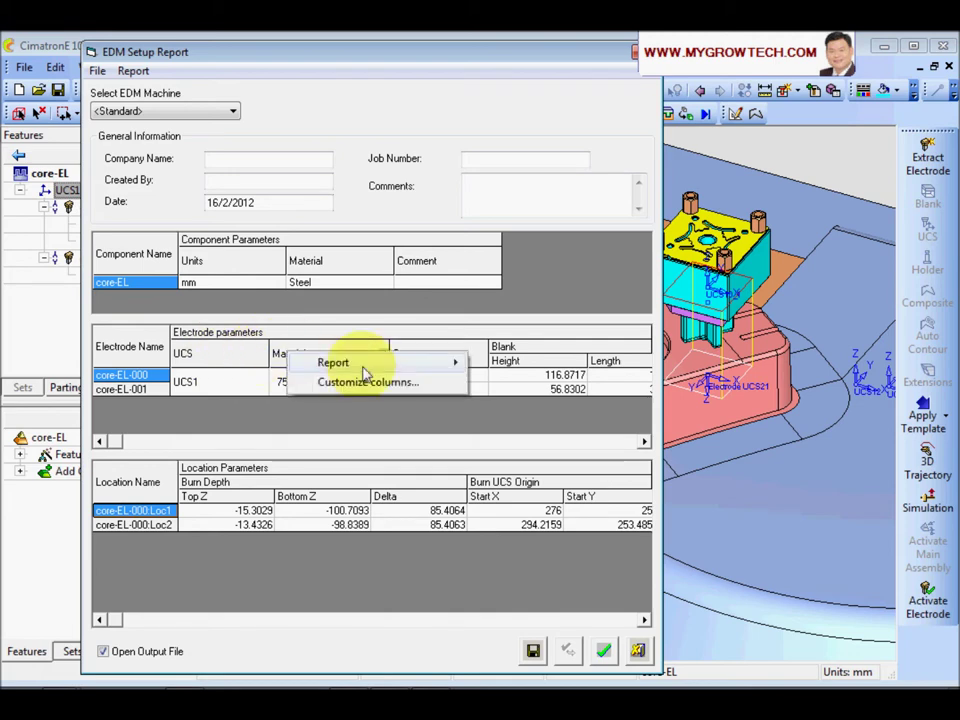
{"action": "mouse_move", "coordinate": [419, 362]}
{"action": "left_click", "coordinate": [542, 364]}
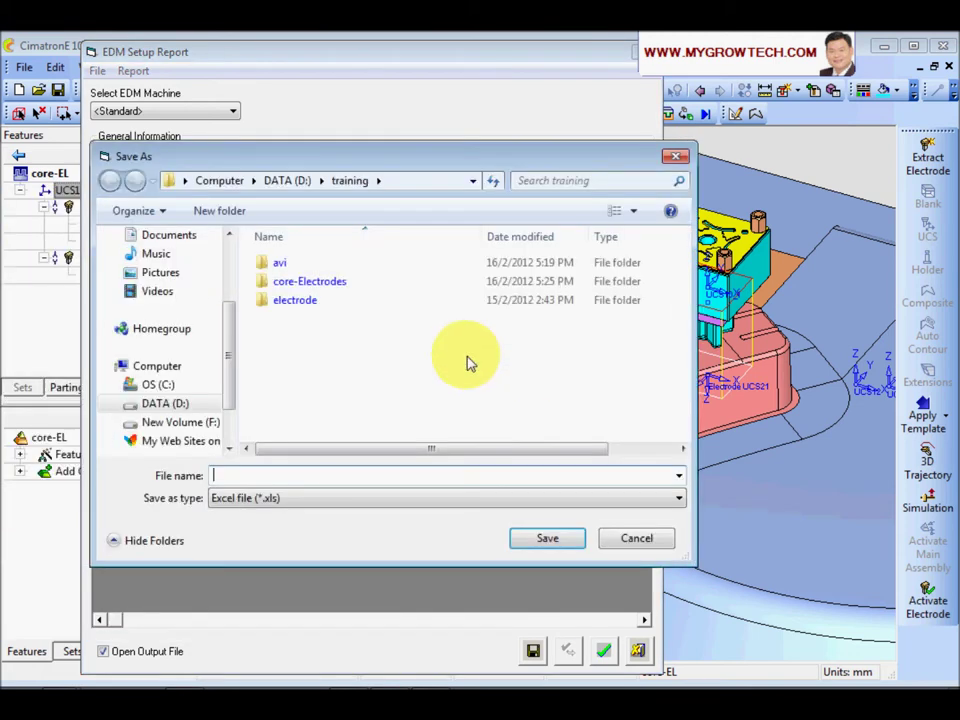
{"action": "type", "text": "blank list"}
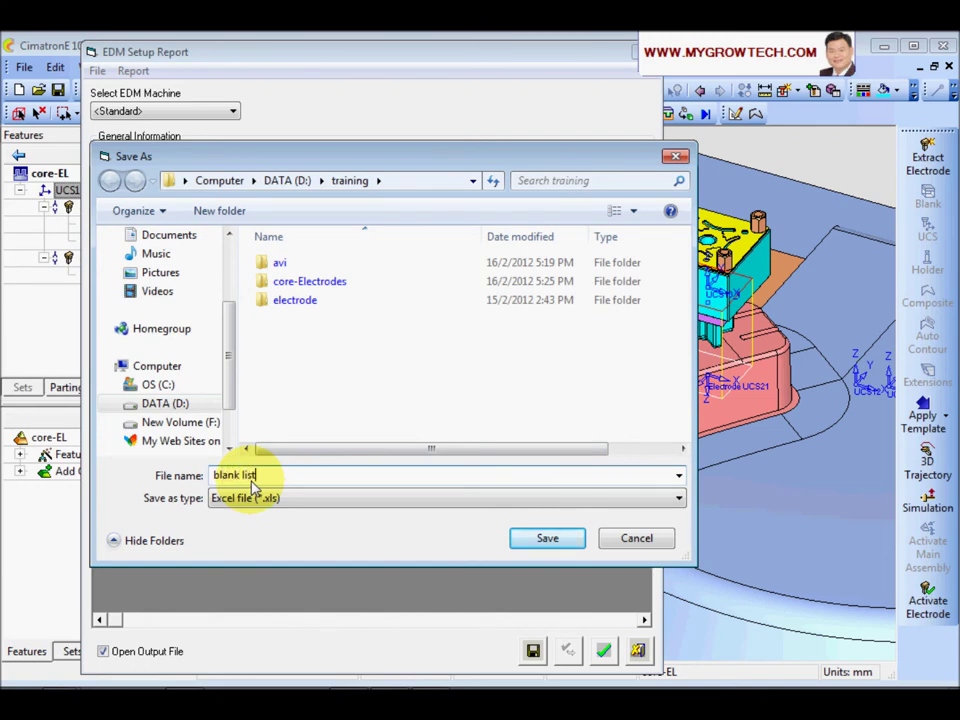
{"action": "left_click", "coordinate": [547, 540]}
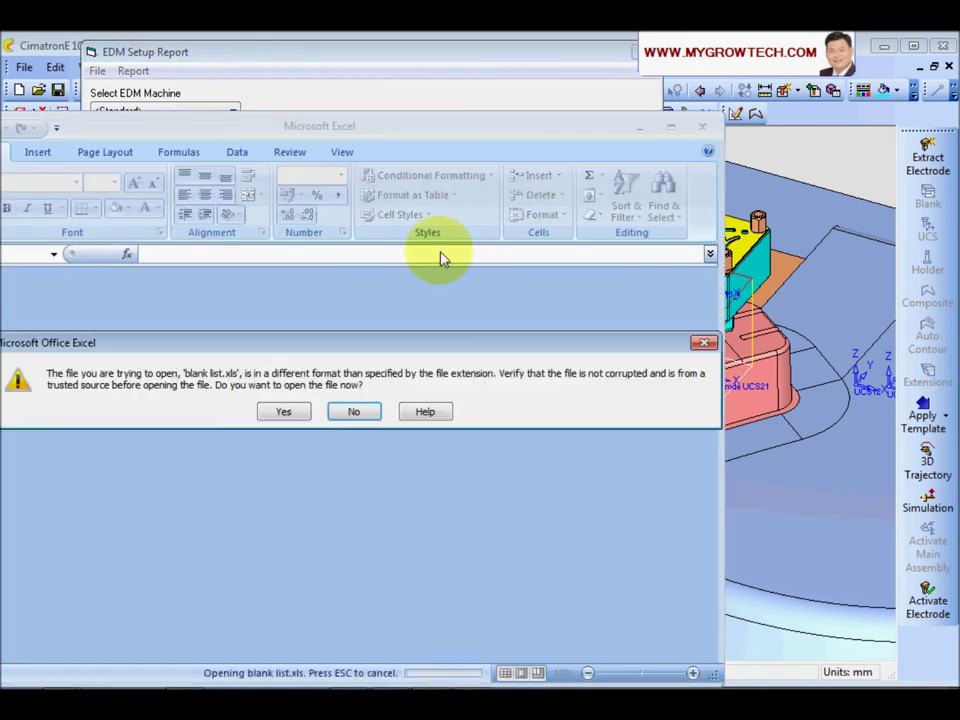
{"action": "left_click", "coordinate": [288, 410]}
{"action": "left_click_drag", "start_coordinate": [429, 124], "coordinate": [581, 96]}
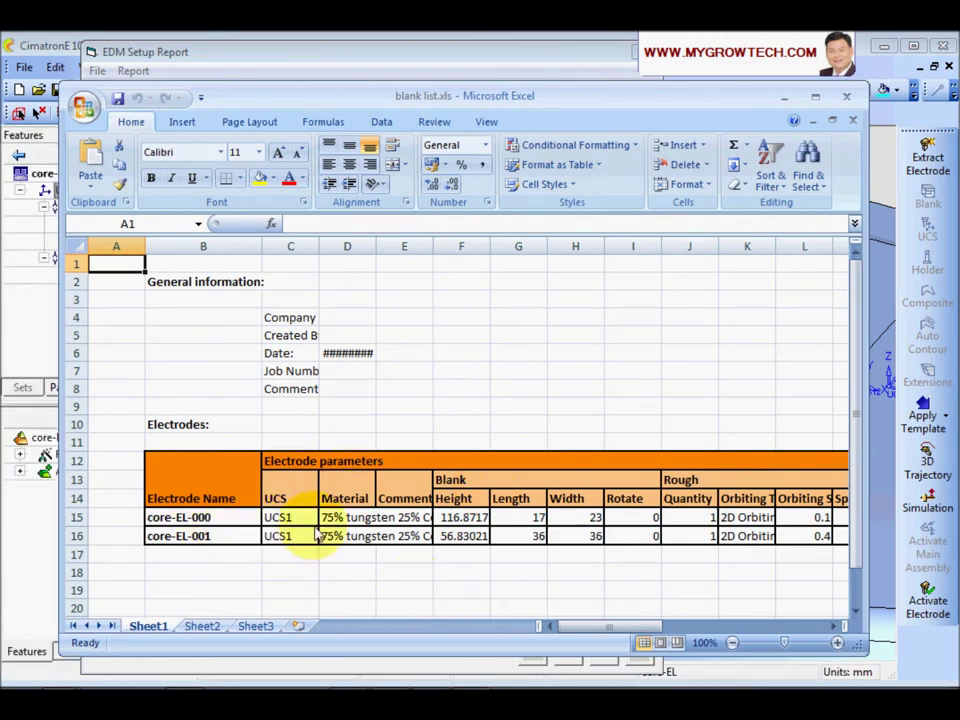
Step: Examine the blank height, length and width of both electrodes in blank list.xls, and close the workbook
{"action": "left_click", "coordinate": [222, 519]}
{"action": "left_click_drag", "start_coordinate": [463, 518], "coordinate": [563, 520]}
{"action": "left_click", "coordinate": [209, 521]}
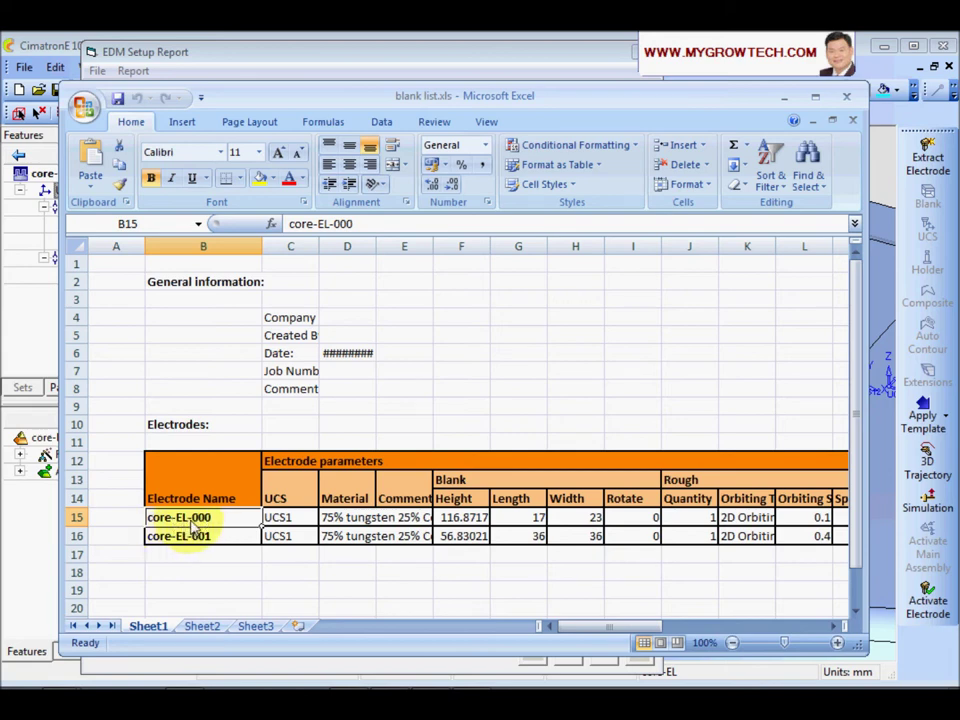
{"action": "left_click", "coordinate": [188, 538]}
{"action": "left_click", "coordinate": [190, 521]}
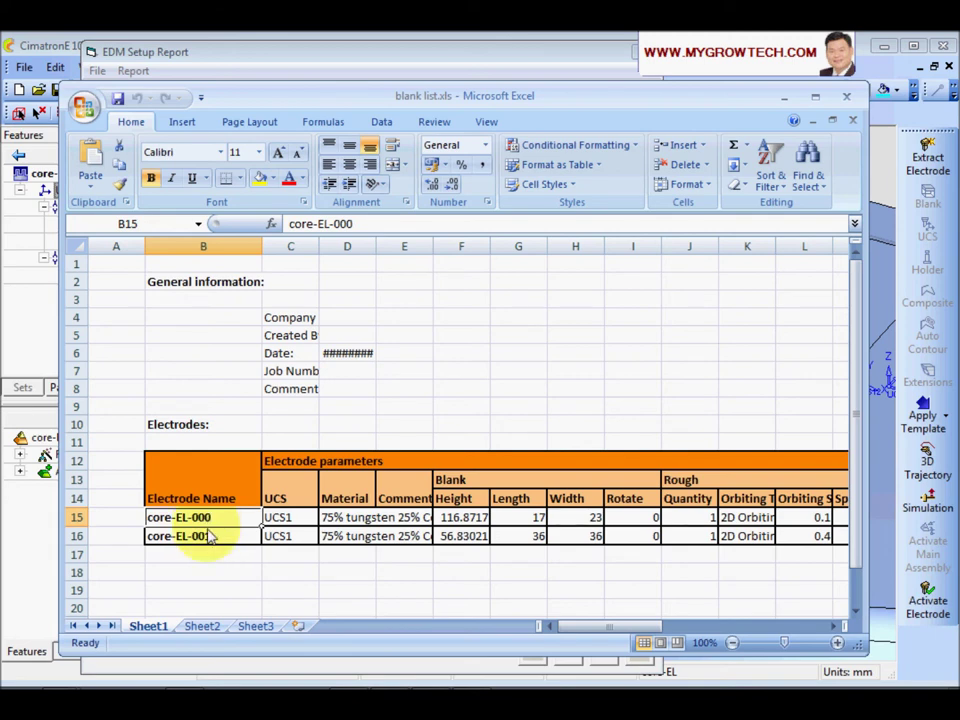
{"action": "left_click", "coordinate": [208, 538]}
{"action": "left_click", "coordinate": [208, 523]}
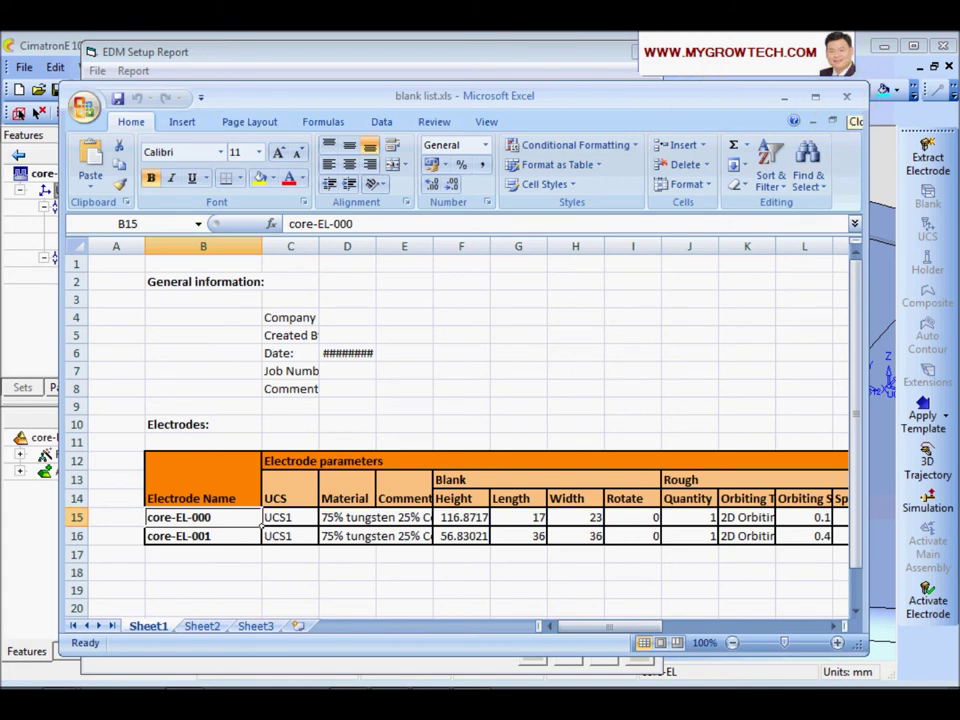
{"action": "left_click", "coordinate": [847, 102]}
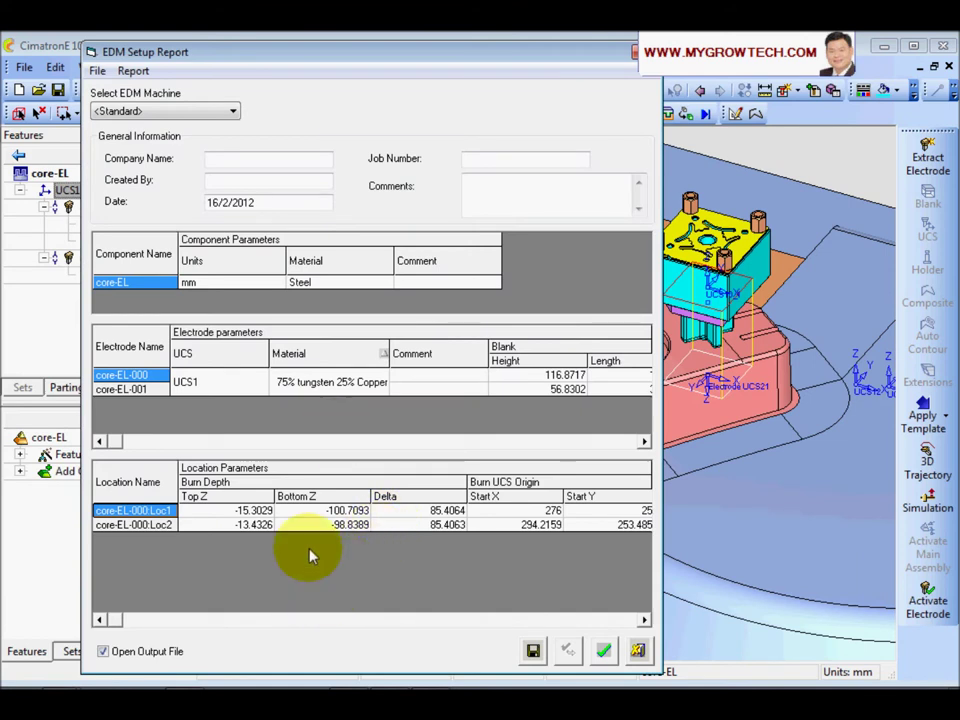
Step: Export the report of all locations to the Excel file burning list and open it
{"action": "right_click", "coordinate": [307, 505]}
{"action": "mouse_move", "coordinate": [358, 521]}
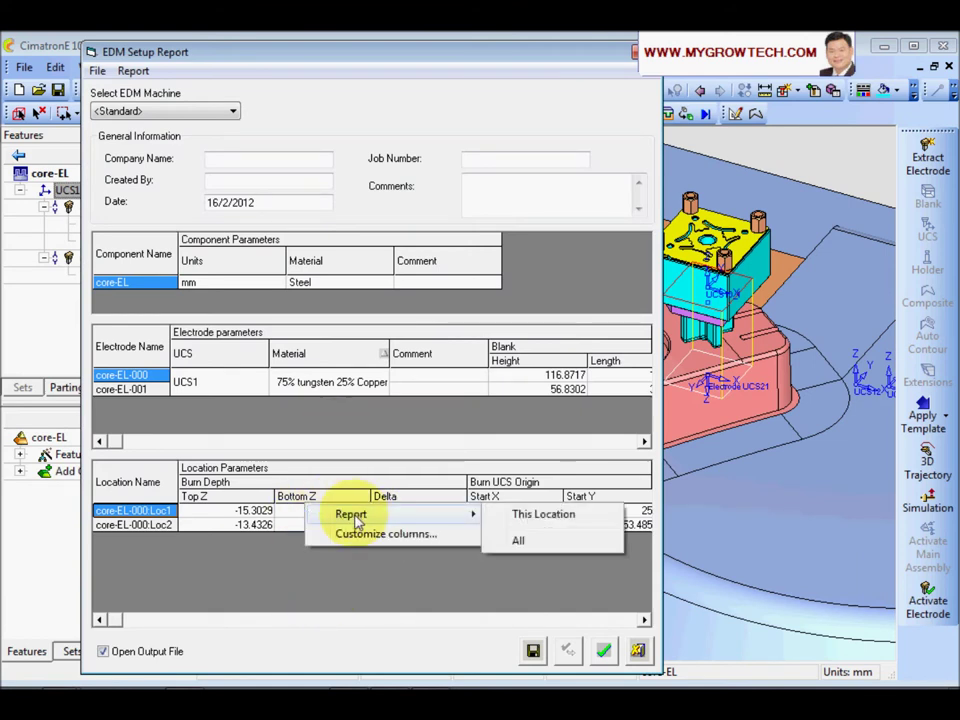
{"action": "left_click", "coordinate": [521, 541]}
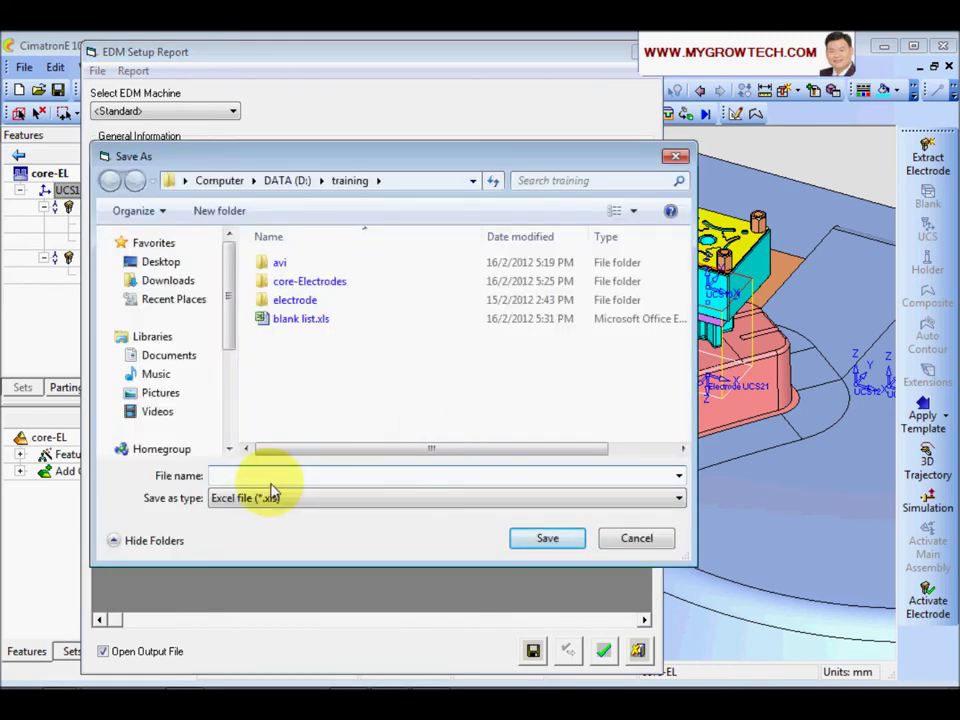
{"action": "type", "text": "bu"}
{"action": "key", "text": "Return"}
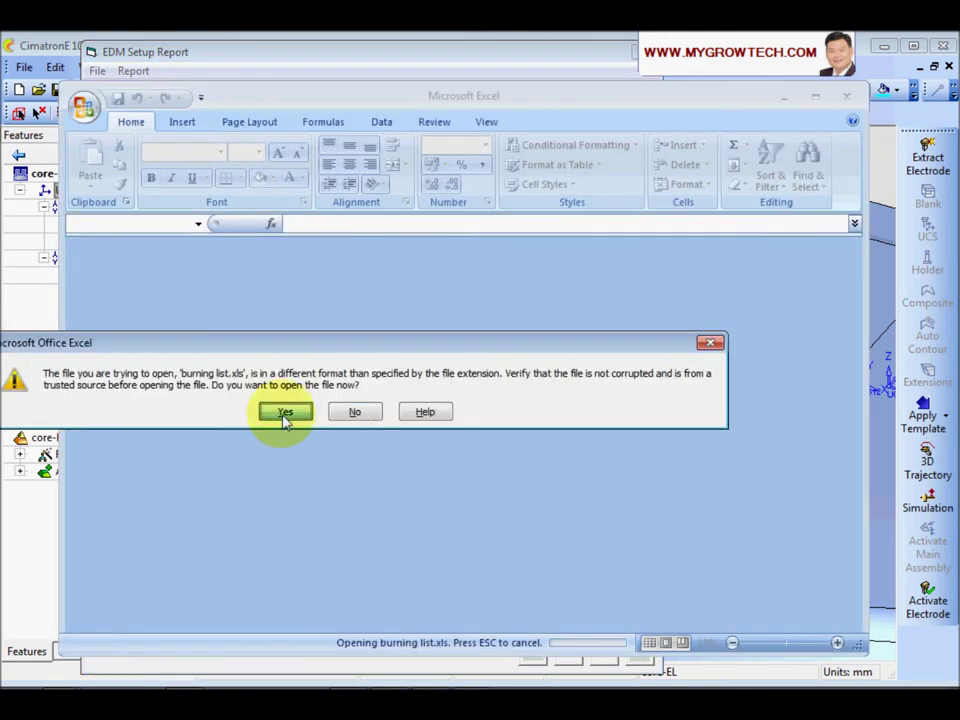
{"action": "left_click", "coordinate": [284, 412]}
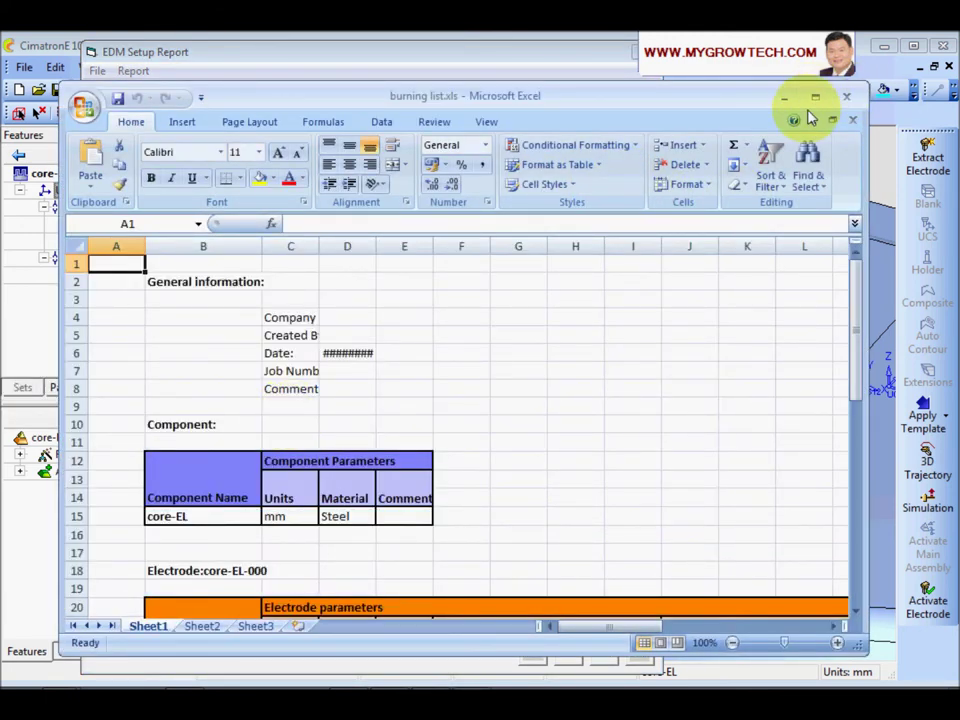
Step: Examine the burn depths and burn UCS origins in burning list.xls, and close the workbook and the EDM setup report
{"action": "left_click_drag", "start_coordinate": [851, 343], "coordinate": [864, 450]}
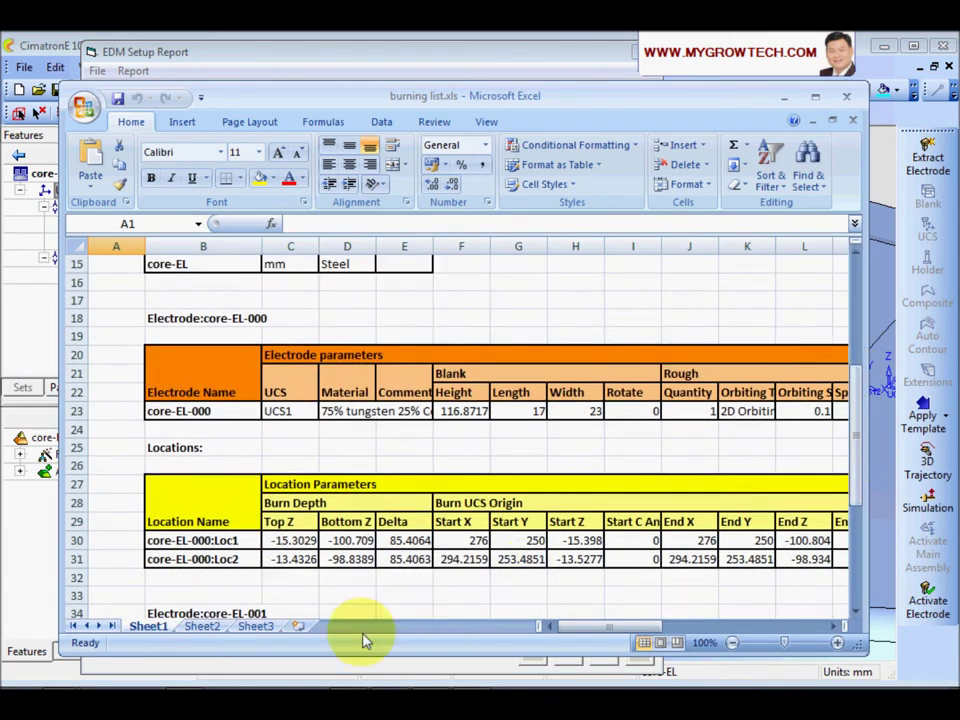
{"action": "left_click_drag", "start_coordinate": [611, 632], "coordinate": [617, 638]}
{"action": "left_click_drag", "start_coordinate": [857, 456], "coordinate": [857, 476]}
{"action": "left_click_drag", "start_coordinate": [597, 635], "coordinate": [589, 635]}
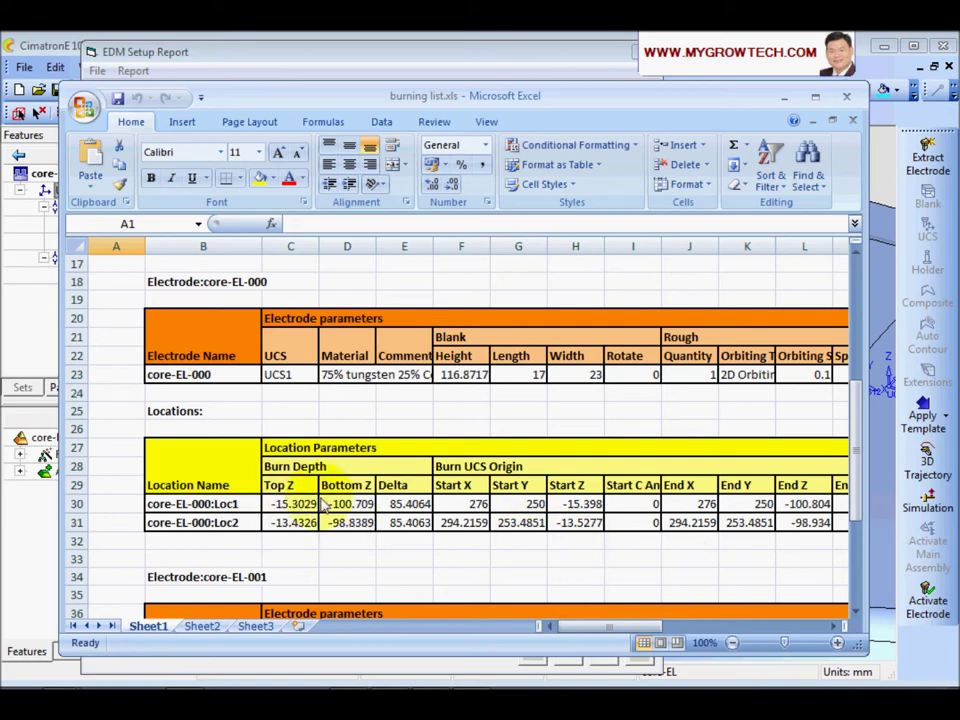
{"action": "left_click_drag", "start_coordinate": [653, 633], "coordinate": [615, 628]}
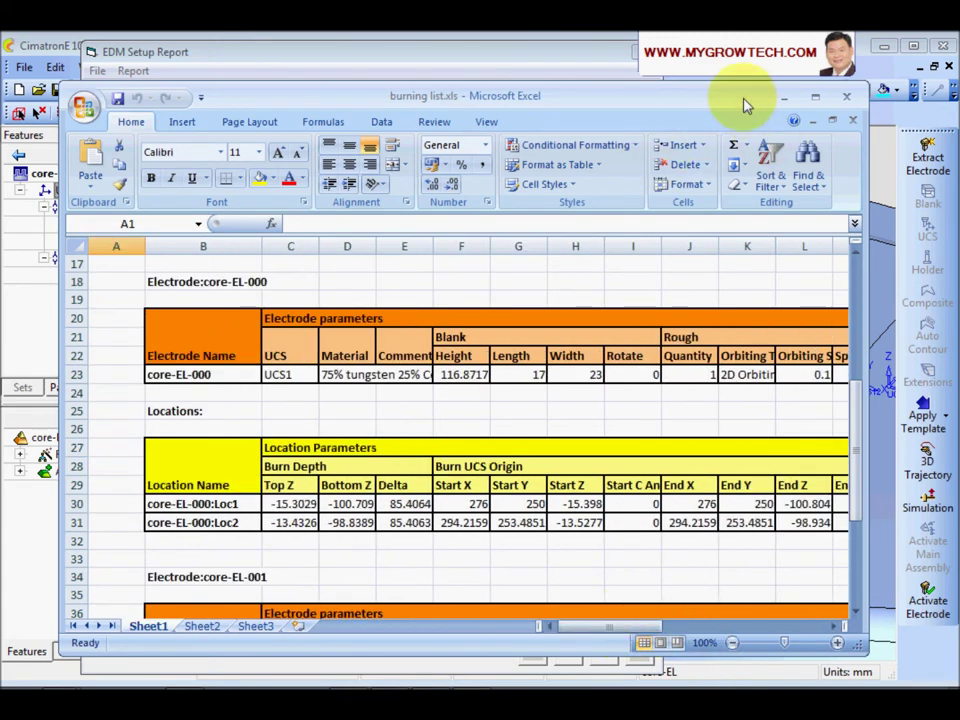
{"action": "left_click_drag", "start_coordinate": [743, 100], "coordinate": [741, 117]}
{"action": "left_click", "coordinate": [845, 113]}
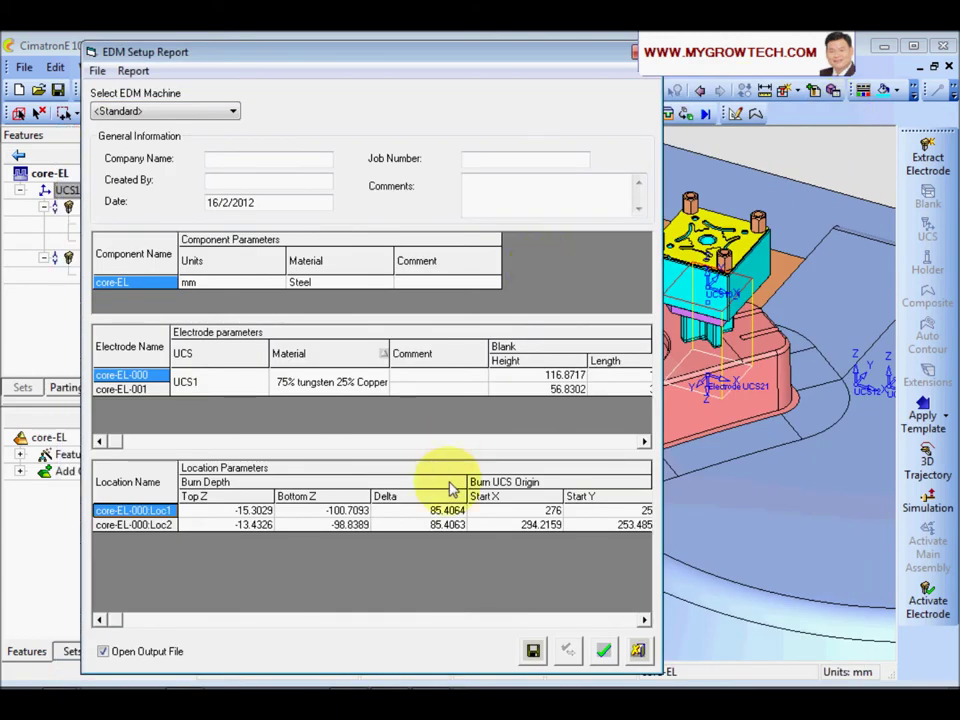
{"action": "left_click", "coordinate": [638, 651]}
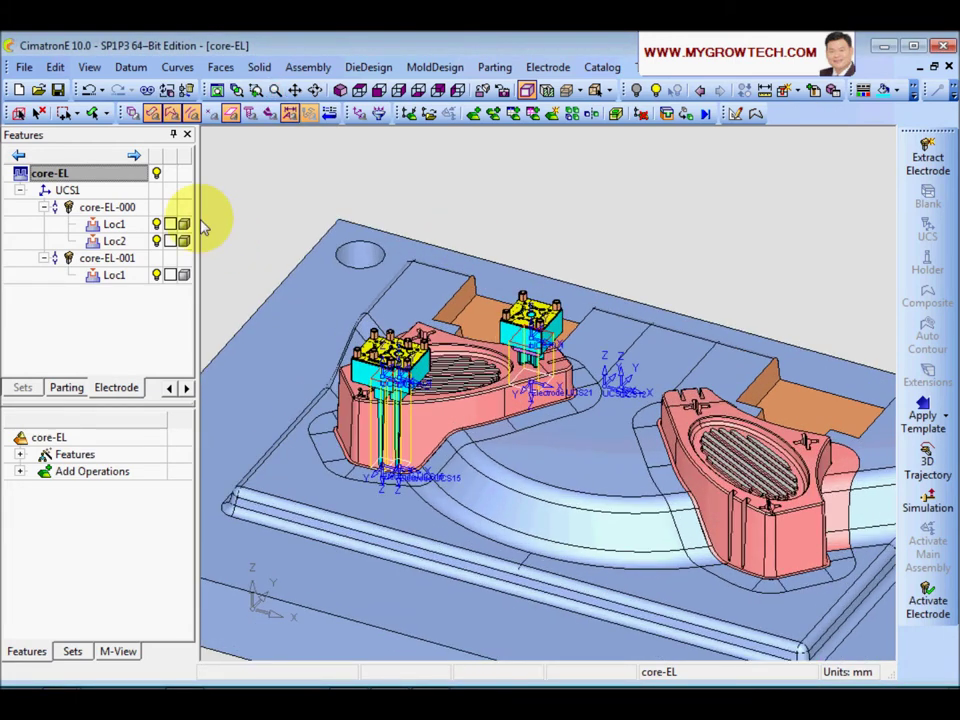
Step: Hide the core-EL part and both locations of electrode core-EL-000
{"action": "left_click", "coordinate": [157, 176]}
{"action": "left_click", "coordinate": [157, 224]}
{"action": "left_click", "coordinate": [157, 241]}
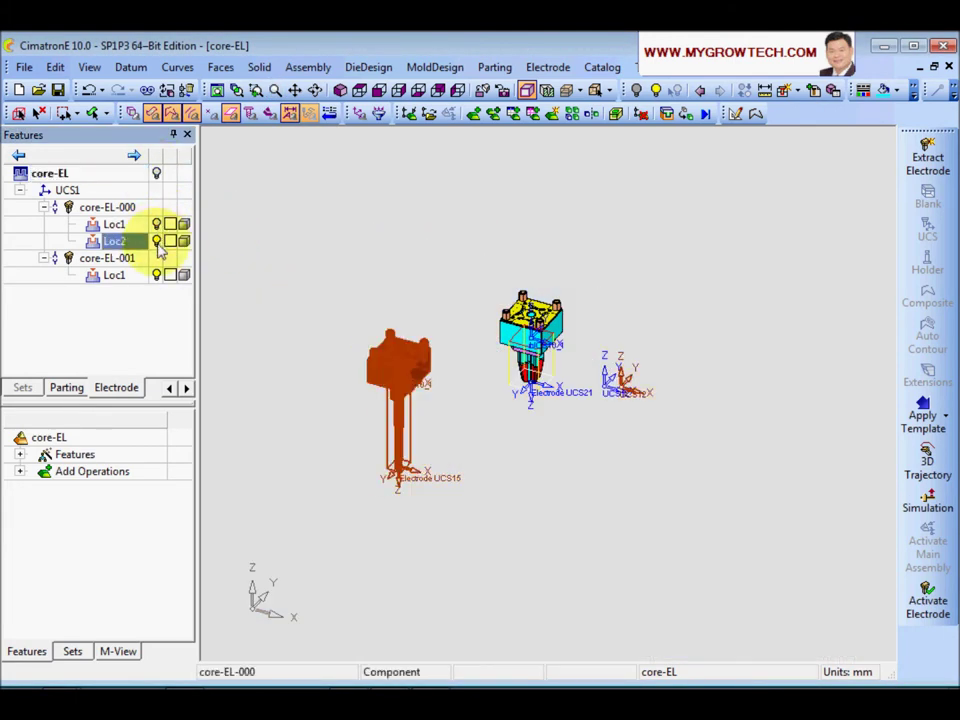
Step: Inspect electrode core-EL-001 up close with its burning tip facing up and the holder below
{"action": "left_click_drag", "start_coordinate": [524, 373], "coordinate": [529, 530], "text": "ctrl"}
{"action": "middle_click_drag", "start_coordinate": [529, 531], "coordinate": [503, 395], "text": "ctrl"}
{"action": "right_click_drag", "start_coordinate": [510, 497], "coordinate": [498, 330], "text": "ctrl"}
{"action": "middle_click_drag", "start_coordinate": [498, 330], "coordinate": [622, 504], "text": "ctrl"}
{"action": "left_click_drag", "start_coordinate": [520, 428], "coordinate": [529, 407], "text": "ctrl"}
{"action": "right_click_drag", "start_coordinate": [560, 428], "coordinate": [588, 321], "text": "ctrl"}
{"action": "middle_click_drag", "start_coordinate": [535, 371], "coordinate": [390, 320], "text": "ctrl"}
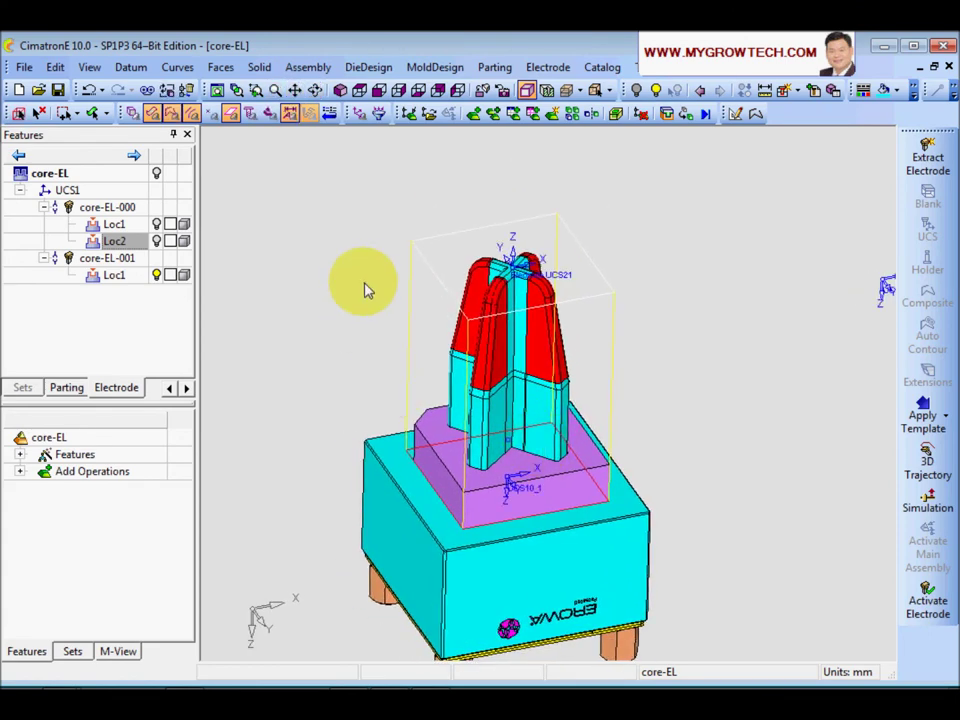
{"action": "middle_click_drag", "start_coordinate": [521, 483], "coordinate": [540, 449]}
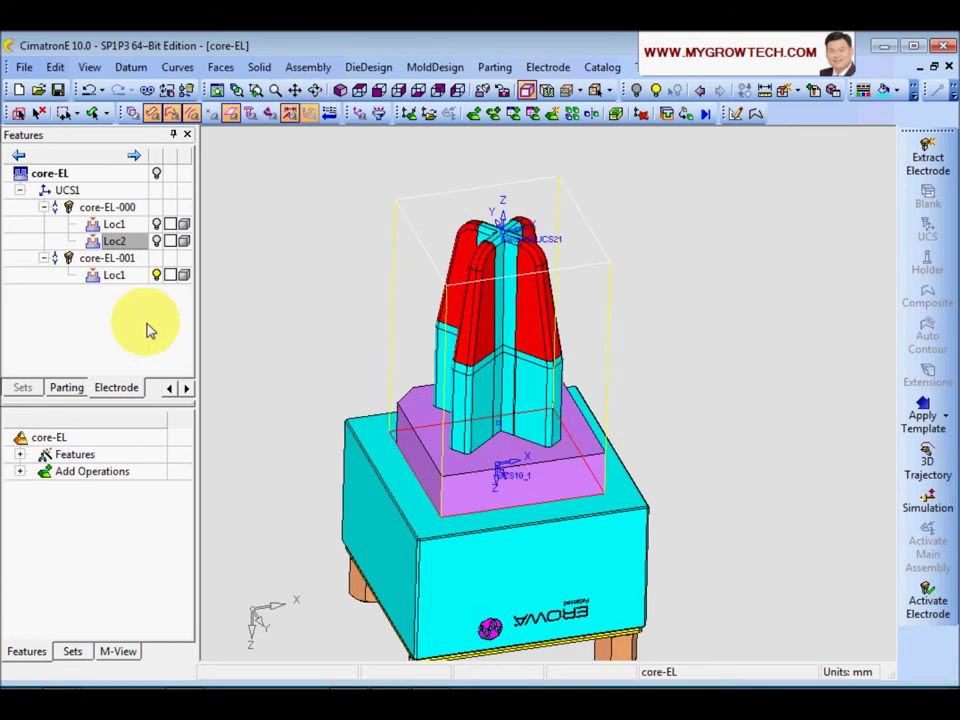
Step: Activate Loc1 of electrode core-EL-001 and send the electrode to a new NC document, core-EL-001_NC
{"action": "double_click", "coordinate": [114, 275]}
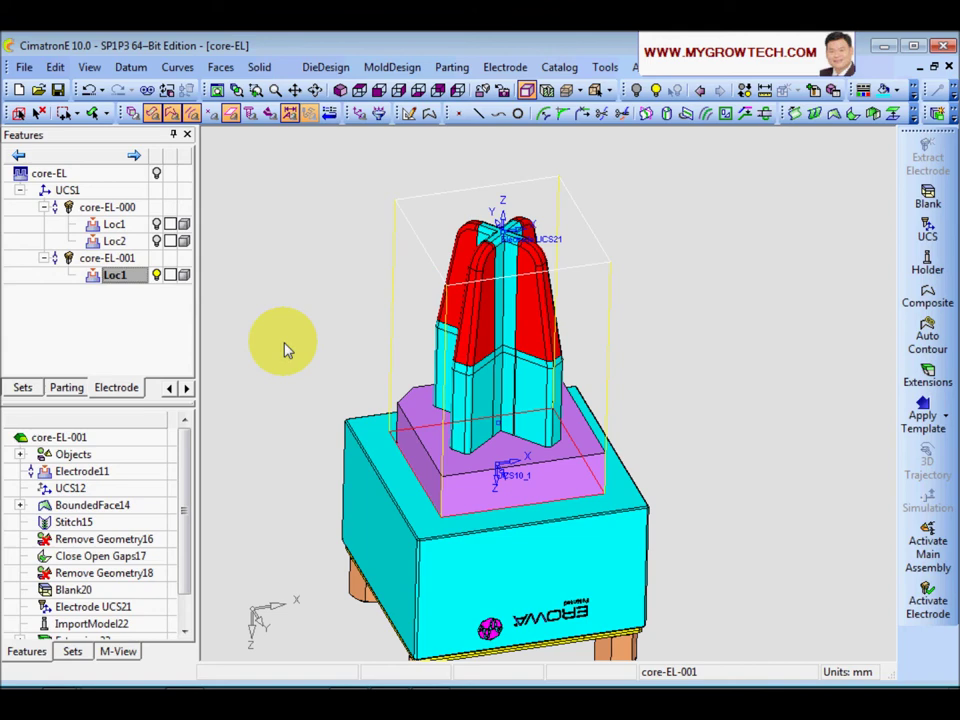
{"action": "left_click", "coordinate": [24, 67]}
{"action": "mouse_move", "coordinate": [150, 269]}
{"action": "left_click", "coordinate": [262, 313]}
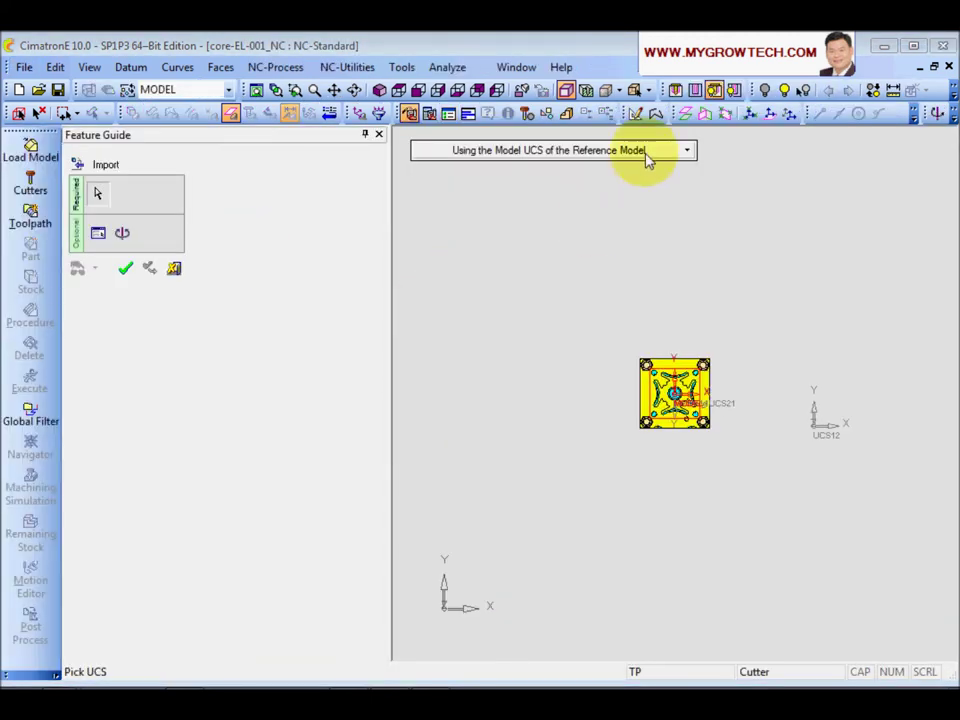
Step: Import the electrode using Electrode UCS21 at its tip, selected from the reference model, and show it in isometric view
{"action": "left_click", "coordinate": [646, 156]}
{"action": "left_click", "coordinate": [553, 208]}
{"action": "scroll", "coordinate": [671, 300], "scroll_direction": "up", "scroll_amount": 8}
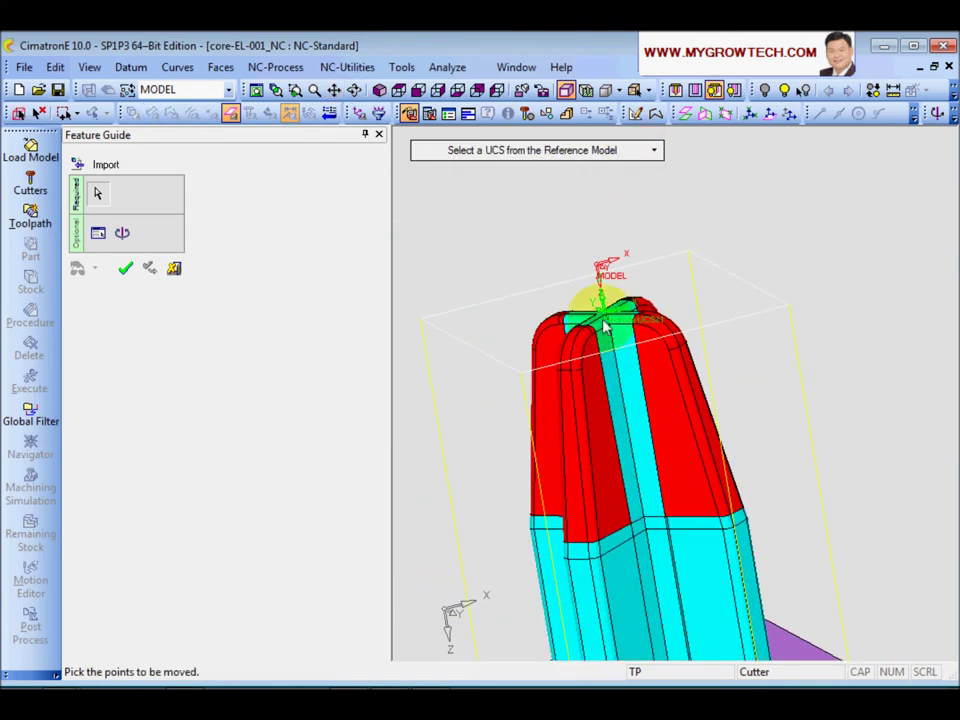
{"action": "left_click", "coordinate": [607, 318]}
{"action": "middle_click", "coordinate": [580, 383]}
{"action": "left_click", "coordinate": [580, 383]}
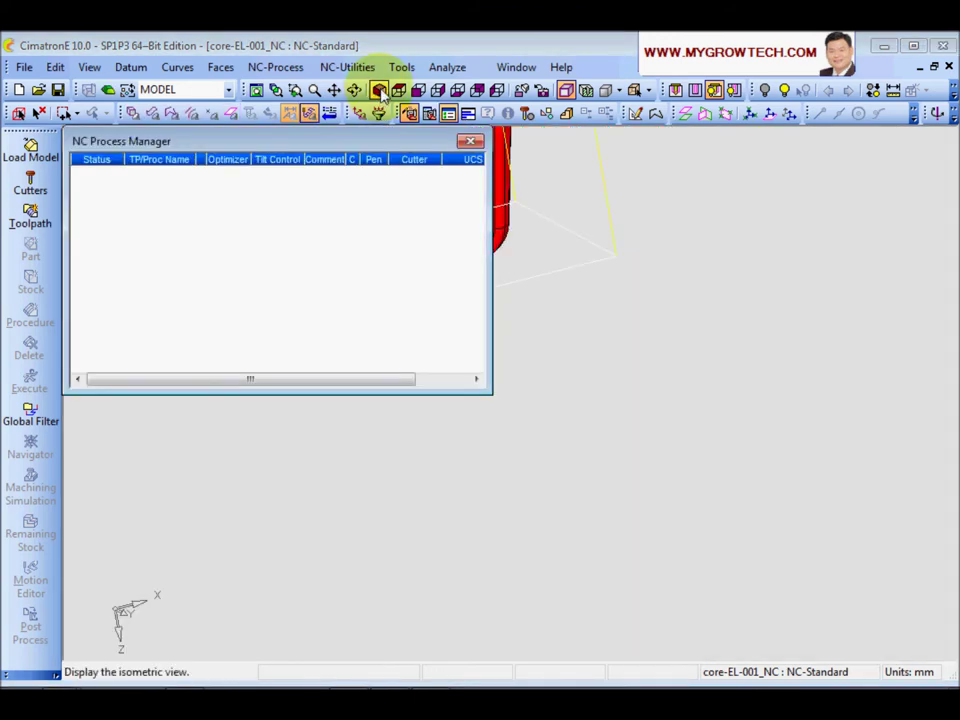
{"action": "left_click", "coordinate": [379, 90]}
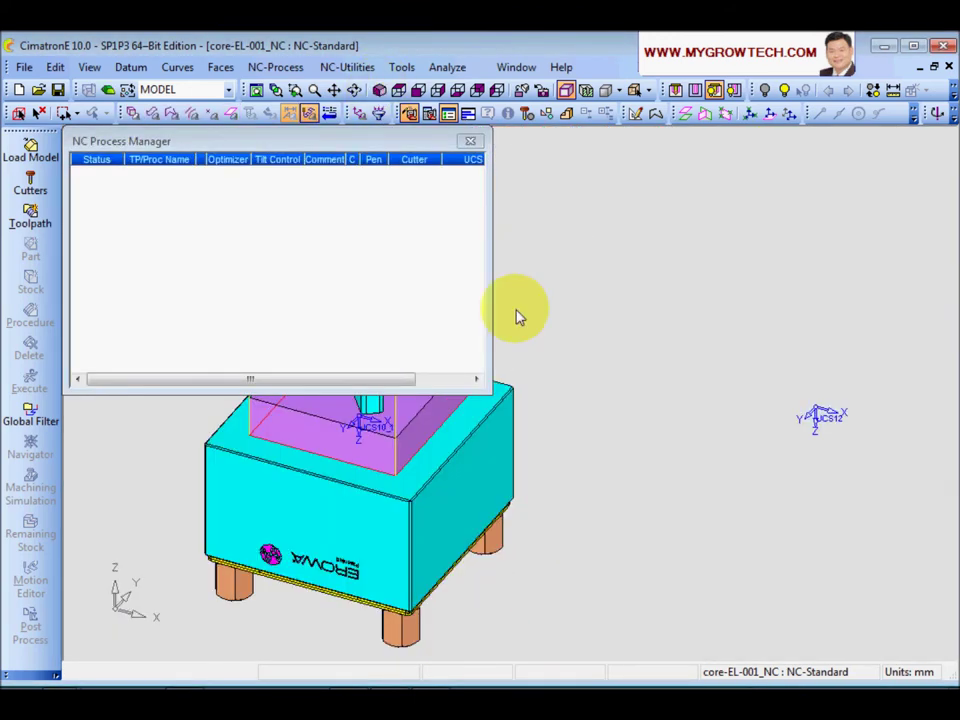
Step: Widen the NC Process Manager window to show the UCS column and start applying an NC template
{"action": "middle_click_drag", "start_coordinate": [819, 428], "coordinate": [686, 444]}
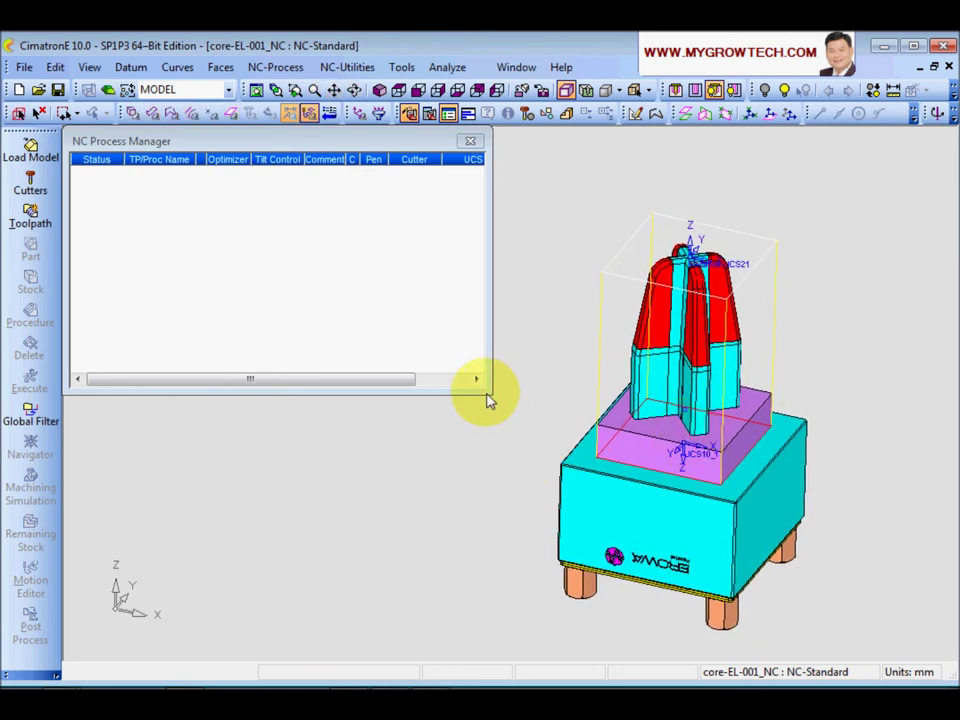
{"action": "left_click_drag", "start_coordinate": [488, 400], "coordinate": [556, 340]}
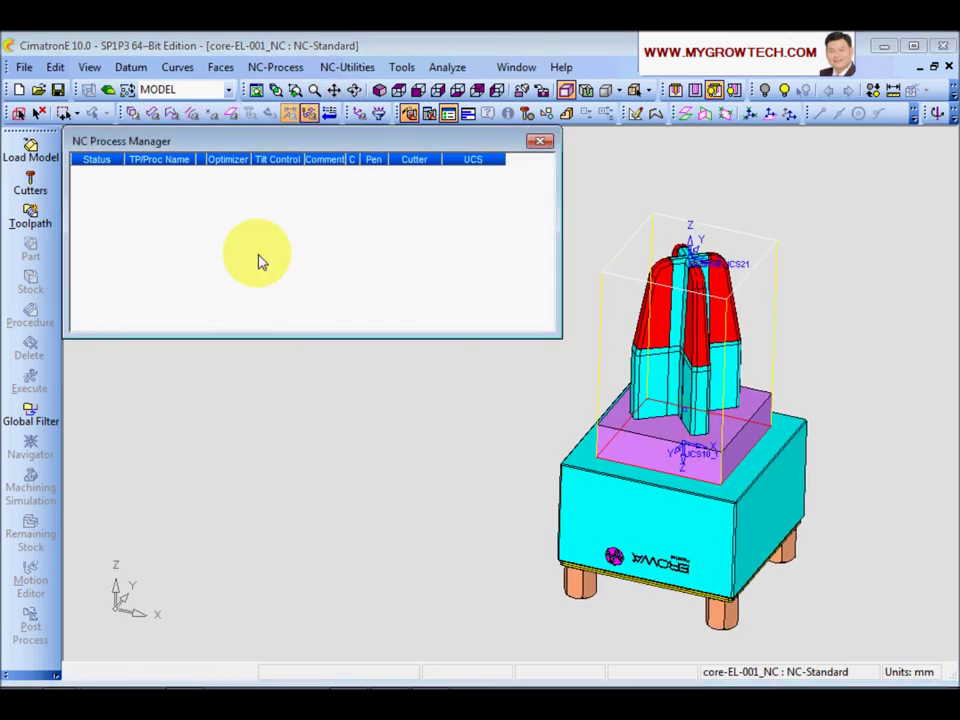
{"action": "right_click", "coordinate": [258, 261]}
{"action": "left_click", "coordinate": [388, 590]}
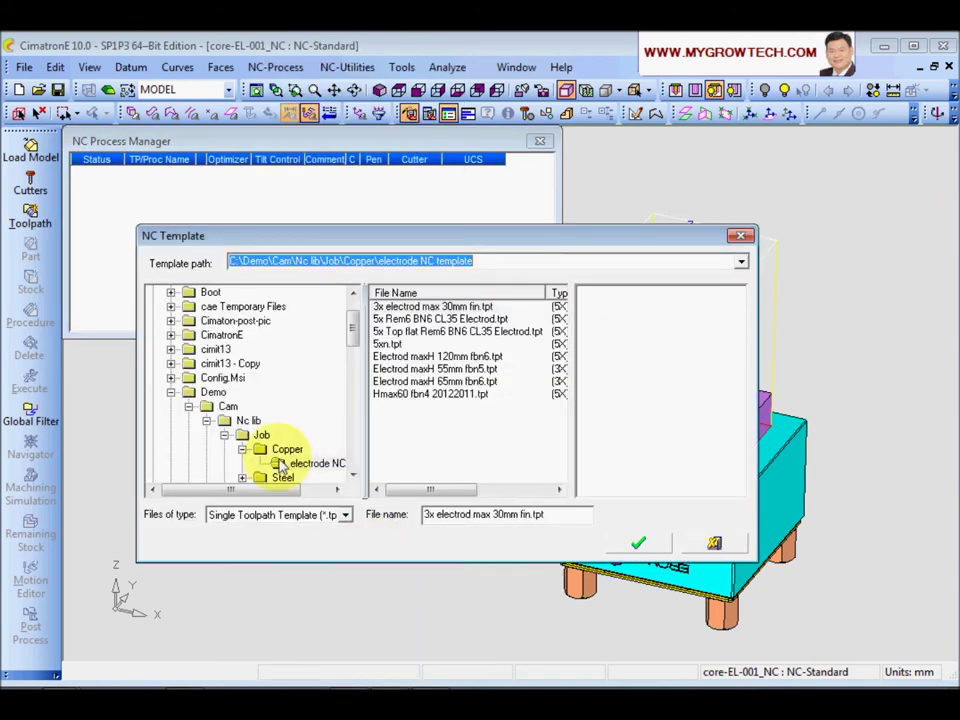
Step: Apply the single toolpath template 3x electrod max 30mm fin.tpt from C:\Demo\Cam\Nc lib\Job\Copper\electrode NC template
{"action": "left_click_drag", "start_coordinate": [357, 342], "coordinate": [354, 300]}
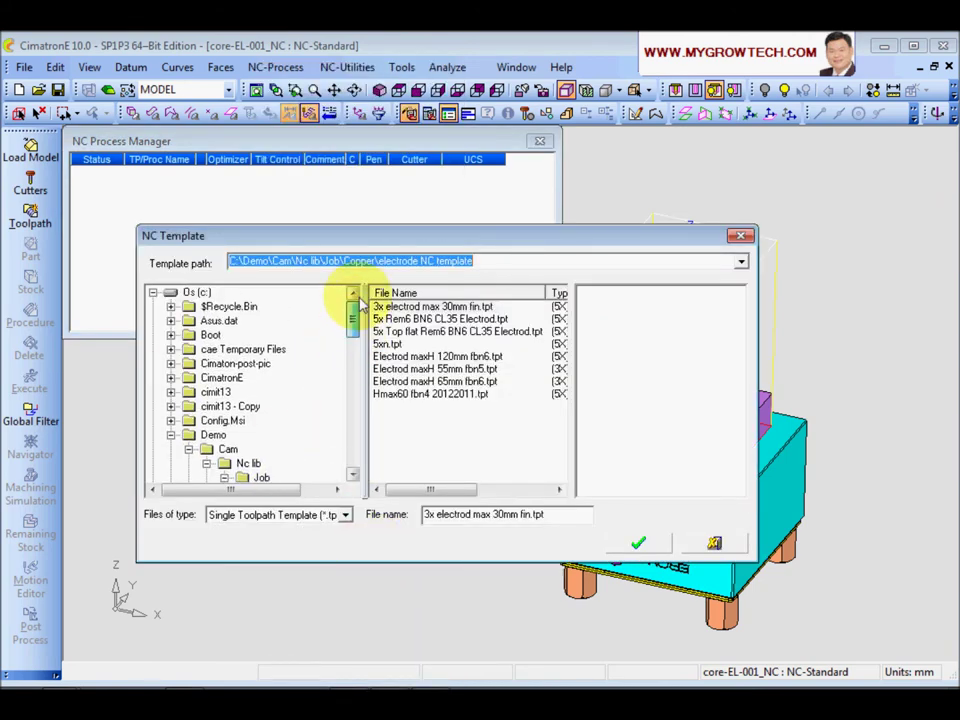
{"action": "left_click", "coordinate": [212, 436]}
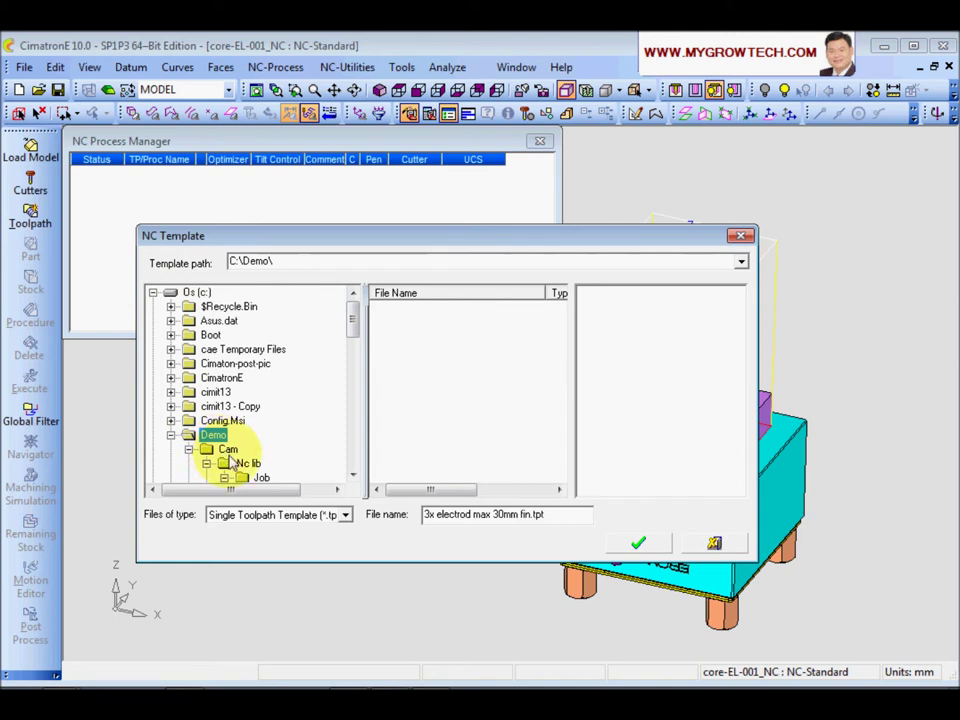
{"action": "left_click", "coordinate": [352, 475]}
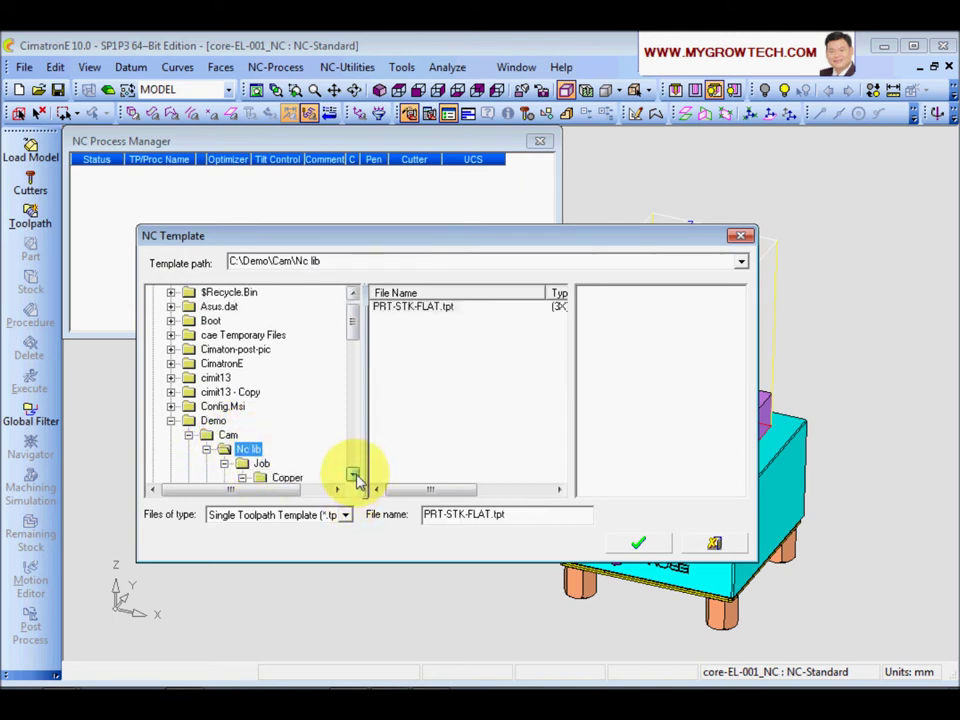
{"action": "left_click", "coordinate": [353, 475]}
{"action": "left_click", "coordinate": [260, 448]}
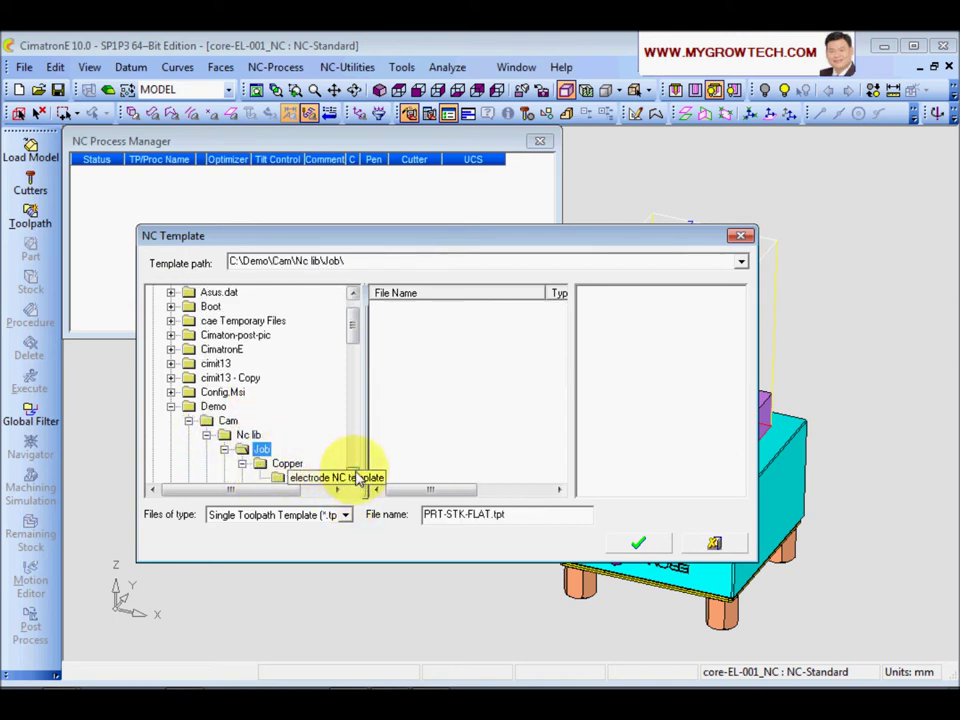
{"action": "left_click", "coordinate": [353, 475]}
{"action": "left_click", "coordinate": [352, 475]}
{"action": "left_click", "coordinate": [353, 475]}
{"action": "left_click", "coordinate": [298, 415]}
{"action": "left_click", "coordinate": [314, 438]}
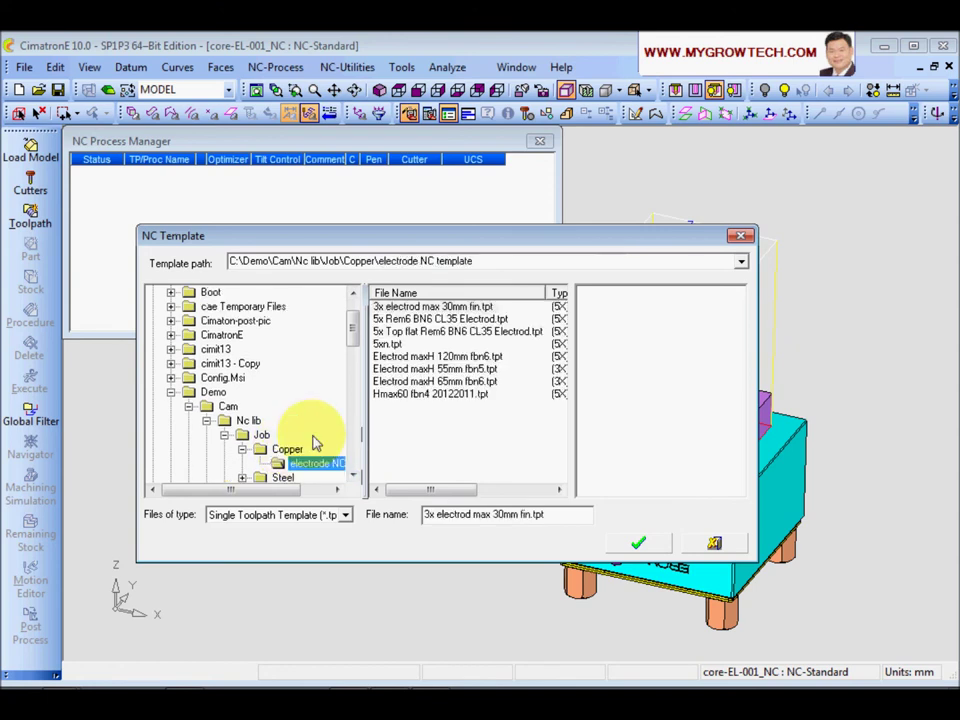
{"action": "left_click_drag", "start_coordinate": [503, 240], "coordinate": [471, 222]}
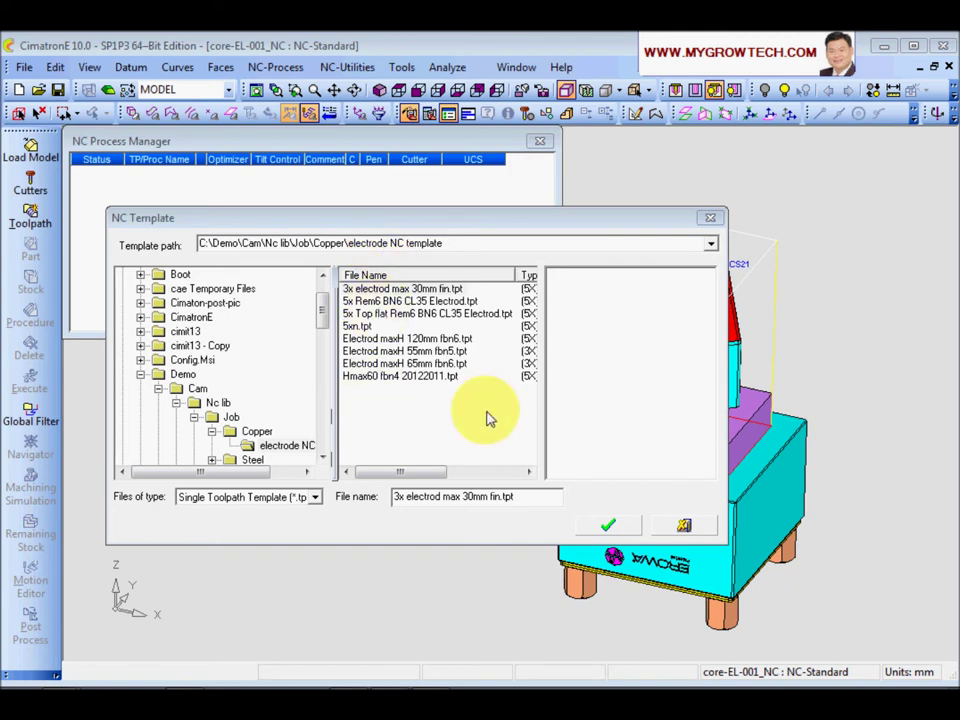
{"action": "left_click", "coordinate": [610, 526]}
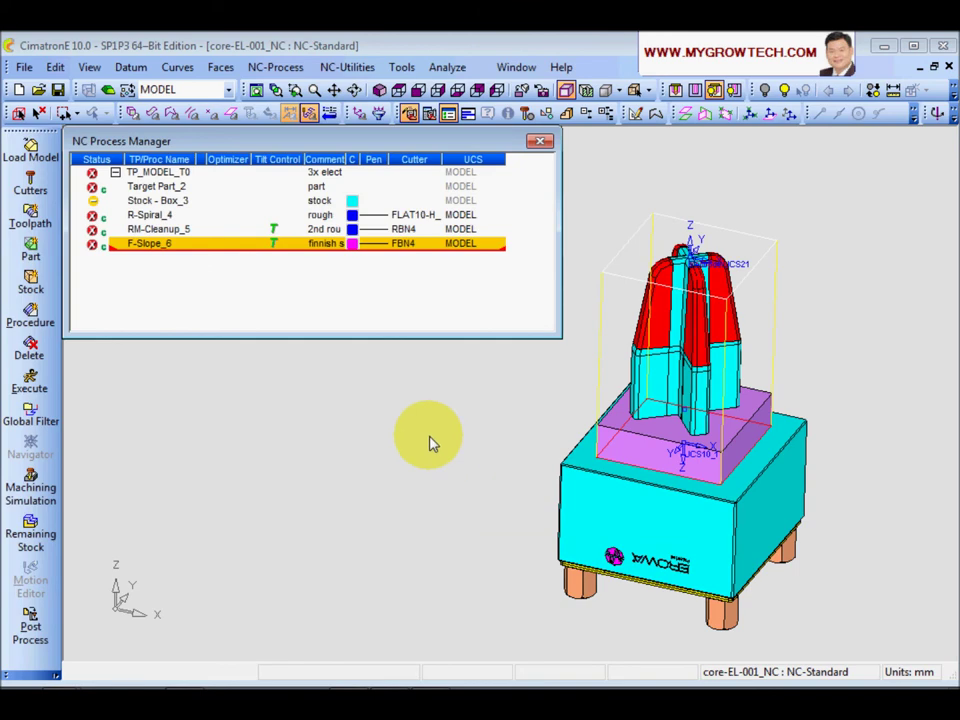
Step: Review the cutters and holders that came with the toolpath template
{"action": "middle_click_drag", "start_coordinate": [463, 459], "coordinate": [340, 477]}
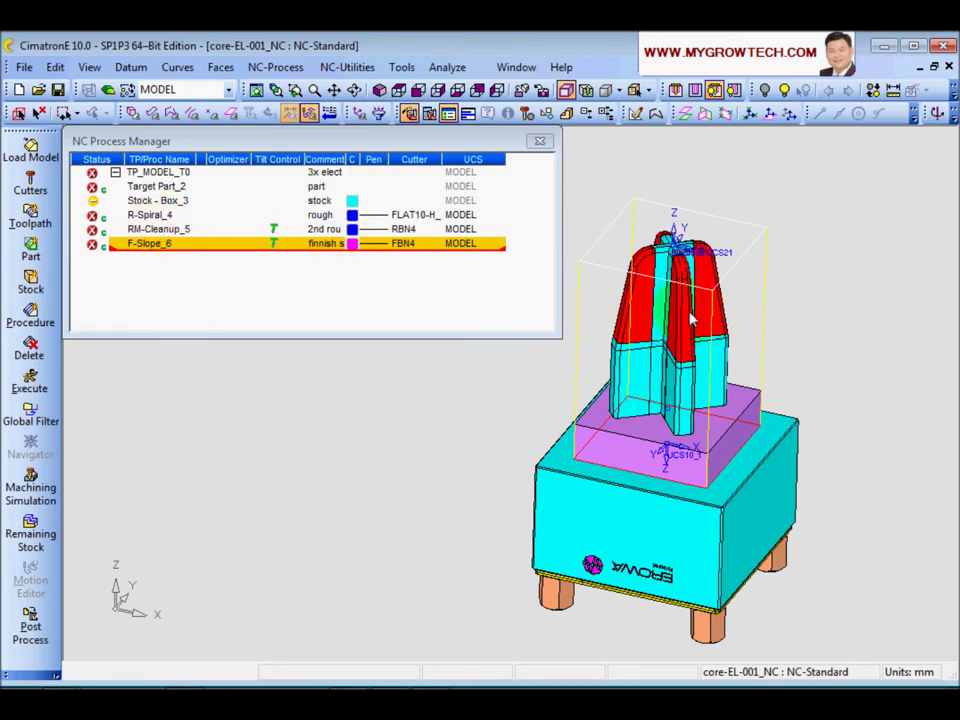
{"action": "left_click", "coordinate": [28, 190]}
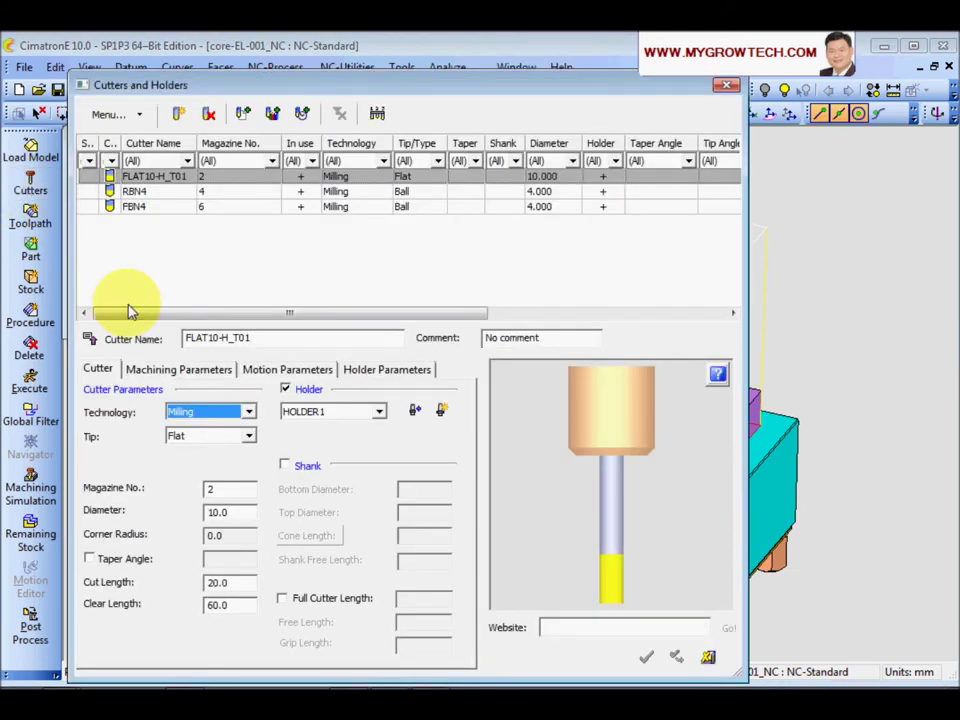
{"action": "left_click_drag", "start_coordinate": [463, 95], "coordinate": [429, 161]}
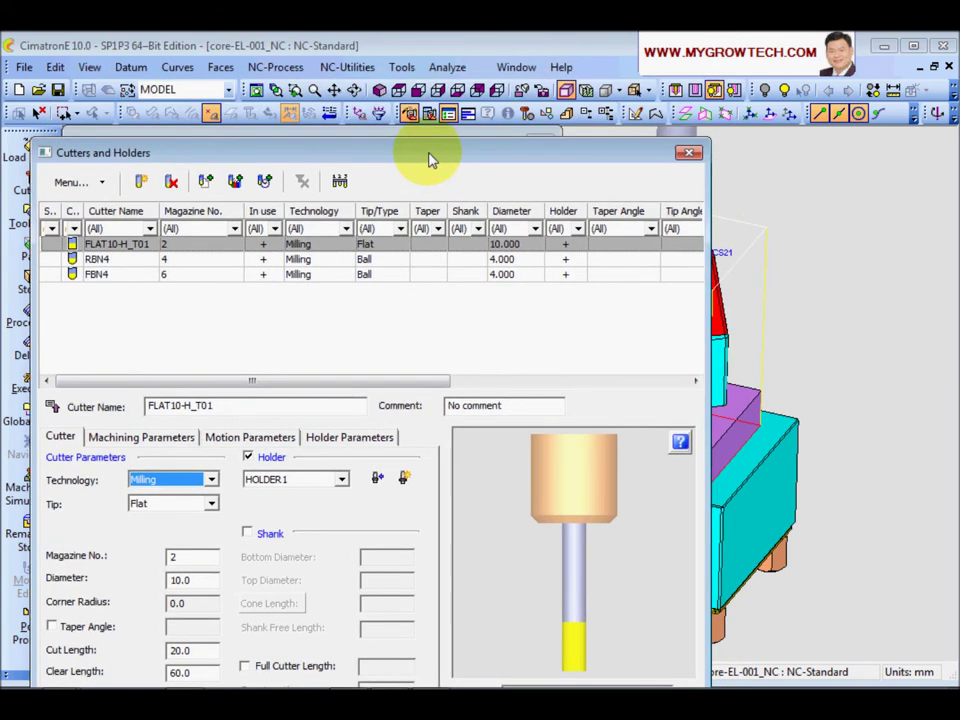
{"action": "left_click", "coordinate": [691, 152]}
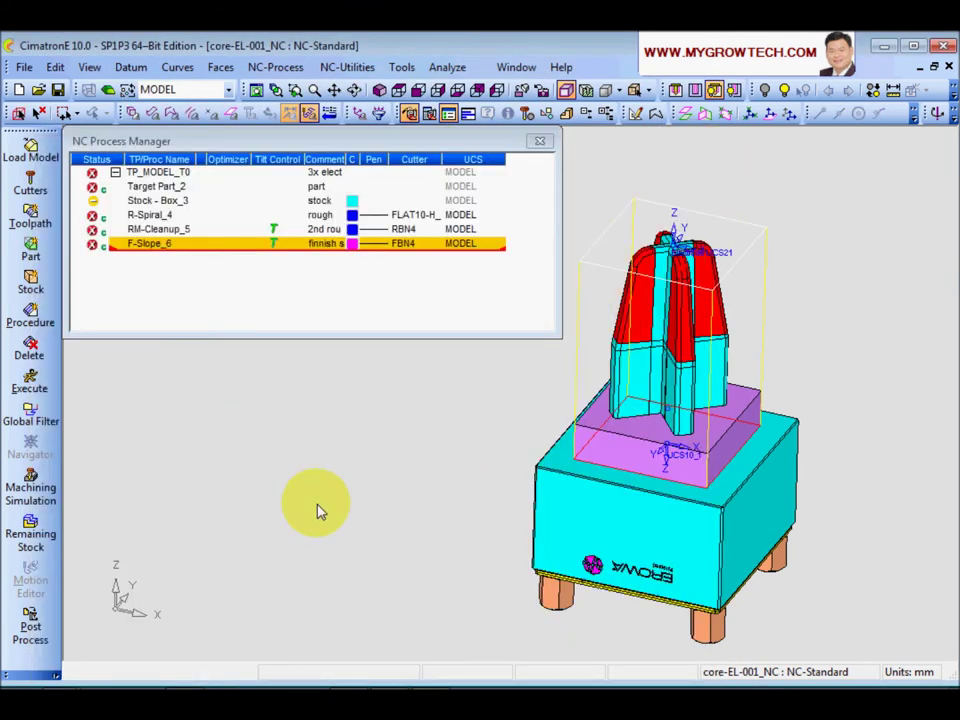
Step: Redefine the box stock by picking opposite corners of the blank outline, from -18, -18, 0 to 18, 18, -56.830208
{"action": "right_click_drag", "start_coordinate": [400, 500], "coordinate": [403, 461], "text": "ctrl"}
{"action": "middle_click_drag", "start_coordinate": [548, 496], "coordinate": [516, 584], "text": "ctrl"}
{"action": "middle_click_drag", "start_coordinate": [686, 477], "coordinate": [650, 430]}
{"action": "double_click", "coordinate": [157, 201]}
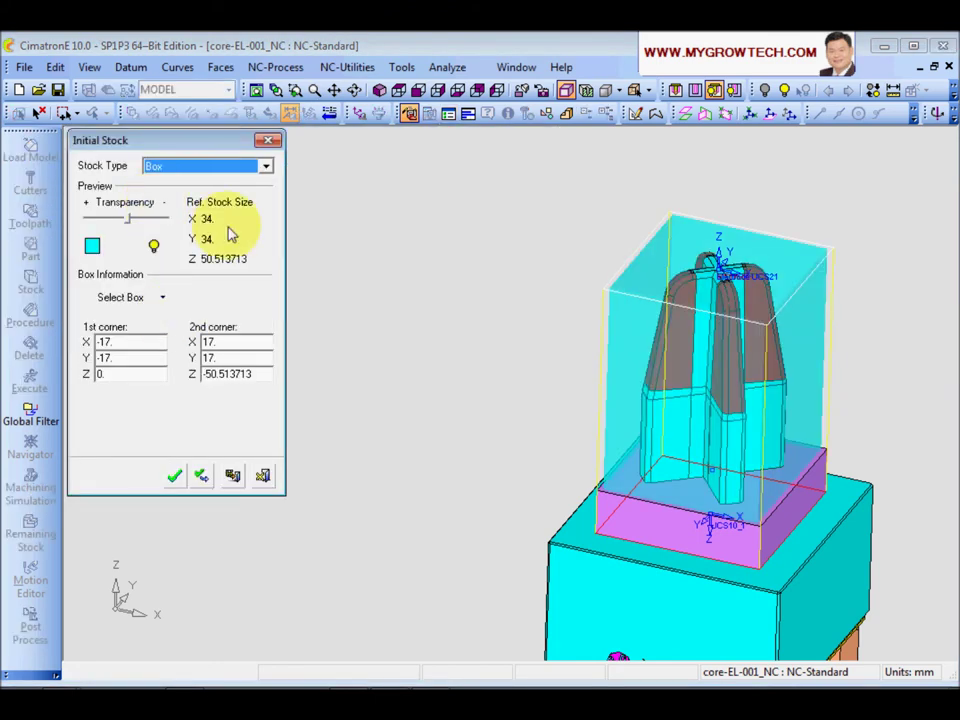
{"action": "left_click", "coordinate": [266, 166]}
{"action": "left_click", "coordinate": [155, 204]}
{"action": "left_click", "coordinate": [164, 297]}
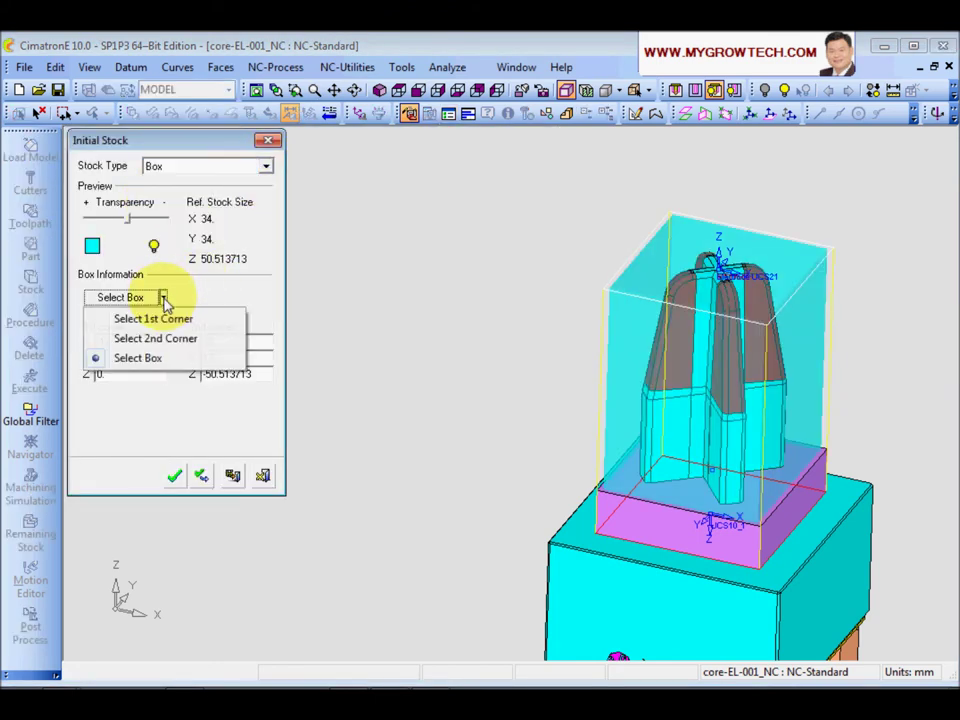
{"action": "left_click", "coordinate": [136, 358]}
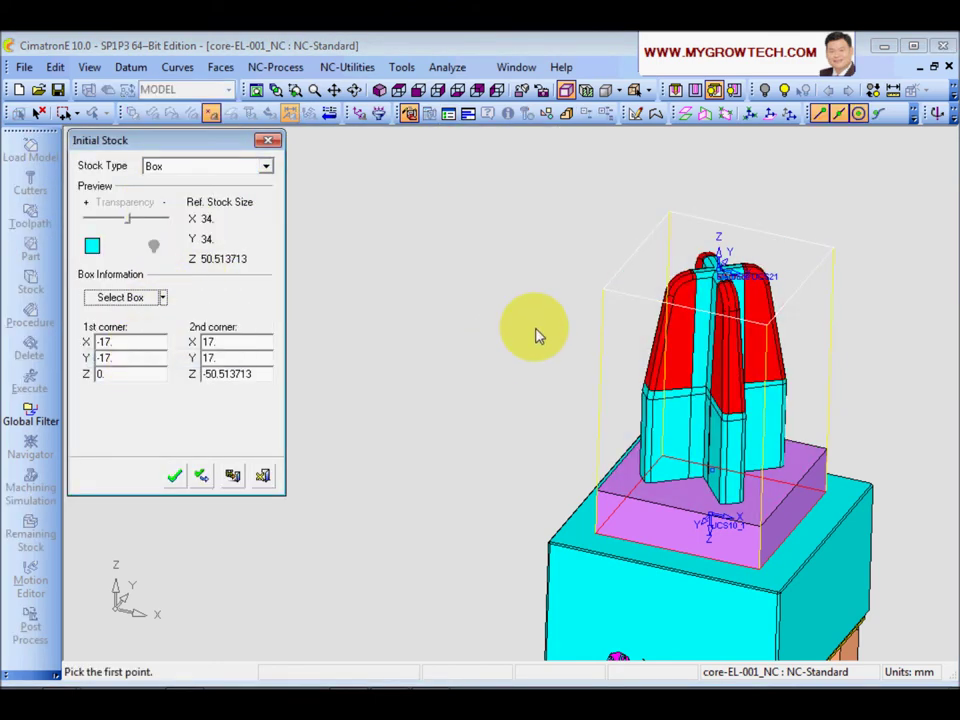
{"action": "left_click", "coordinate": [602, 296]}
{"action": "left_click", "coordinate": [829, 500]}
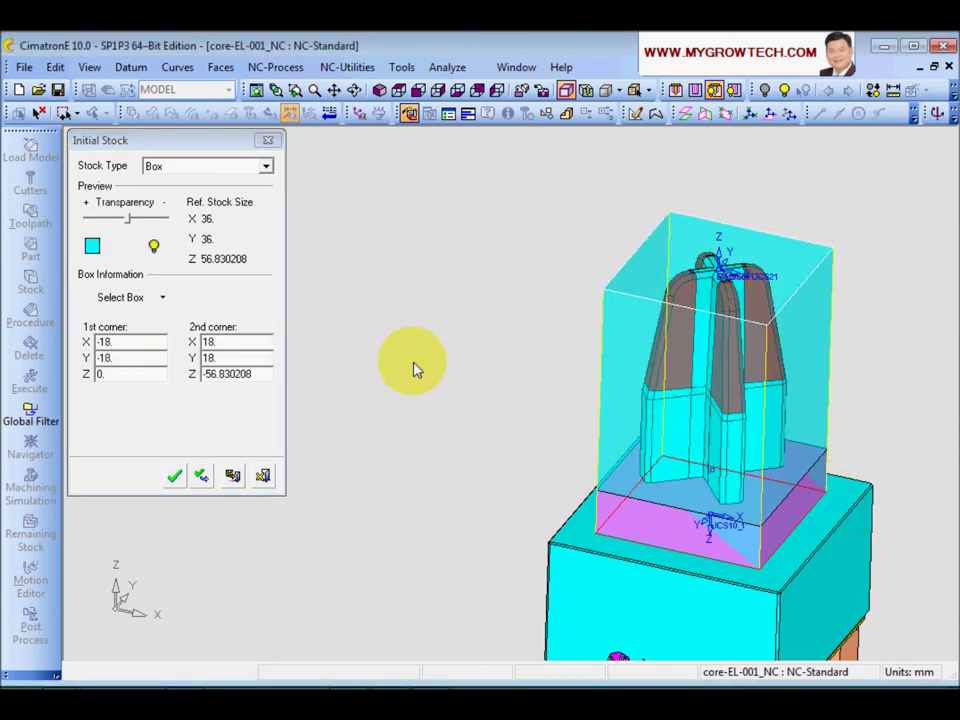
{"action": "left_click", "coordinate": [174, 478]}
Step: Execute the whole toolpath TP_MODEL_T01_0 and save the NC document as core-EL-001_NC in D:\training\core-Electrodes
{"action": "scroll", "coordinate": [677, 541], "scroll_direction": "down", "scroll_amount": 2}
{"action": "middle_click_drag", "start_coordinate": [676, 542], "coordinate": [679, 455]}
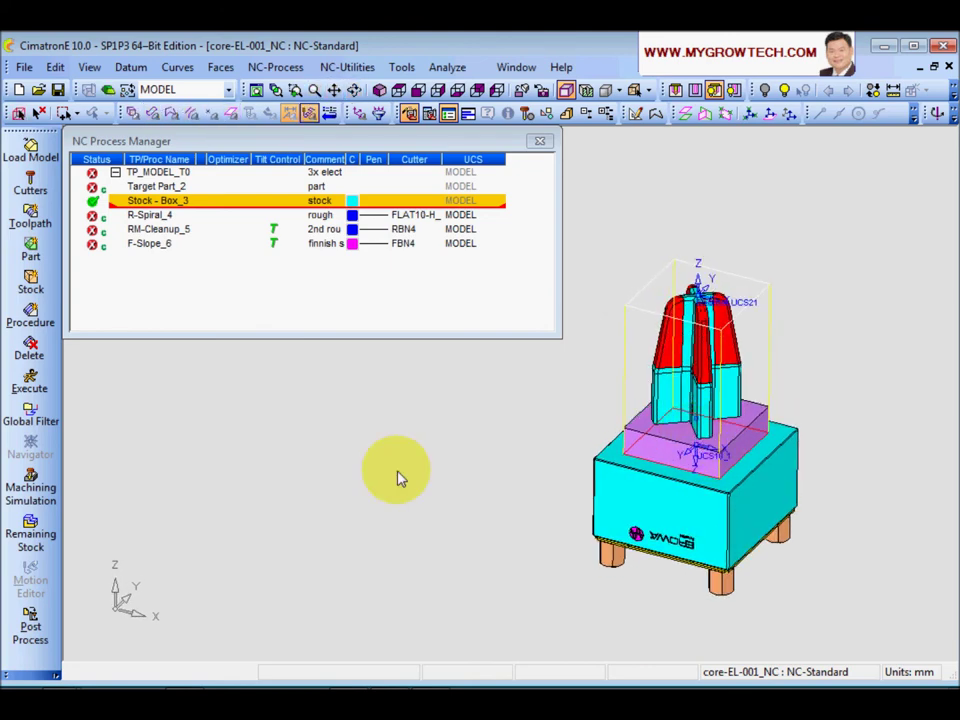
{"action": "left_click", "coordinate": [150, 173]}
{"action": "left_click", "coordinate": [30, 379]}
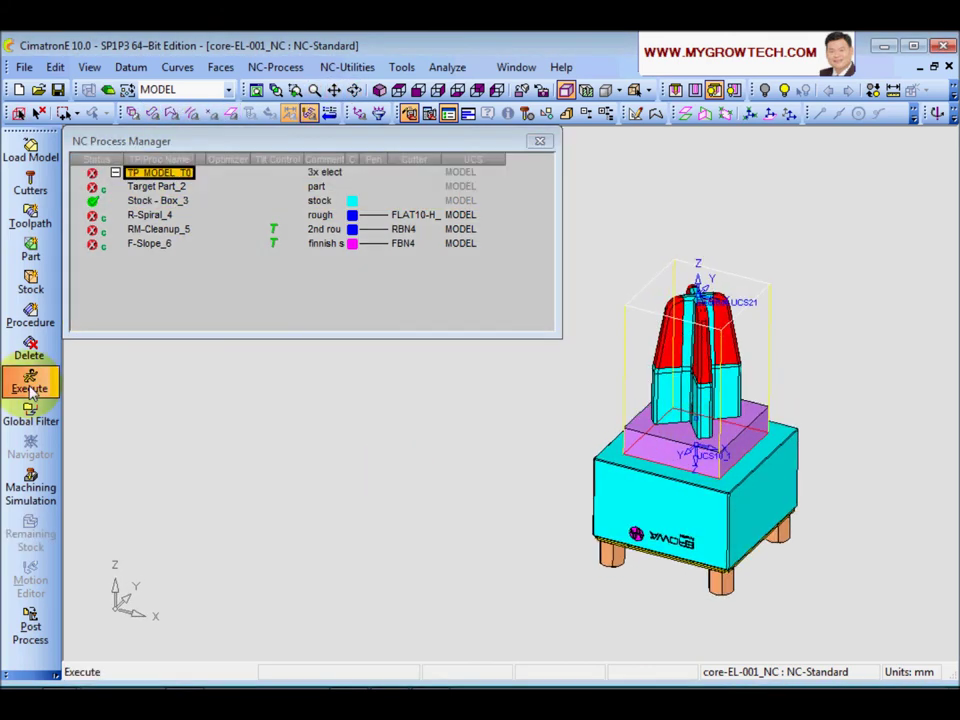
{"action": "left_click", "coordinate": [335, 342]}
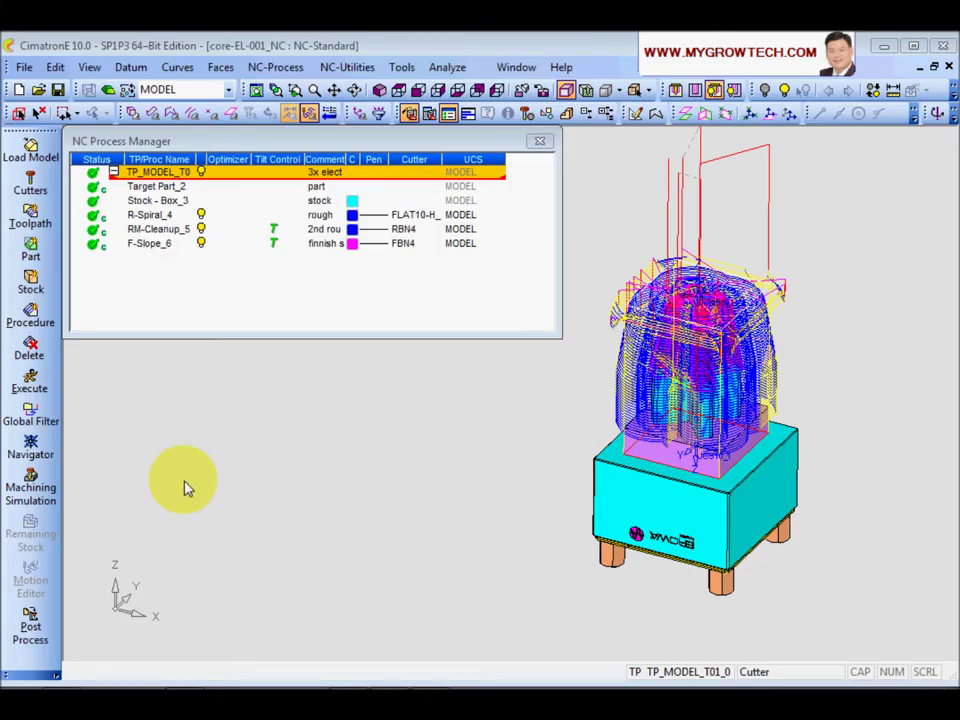
{"action": "left_click", "coordinate": [58, 91]}
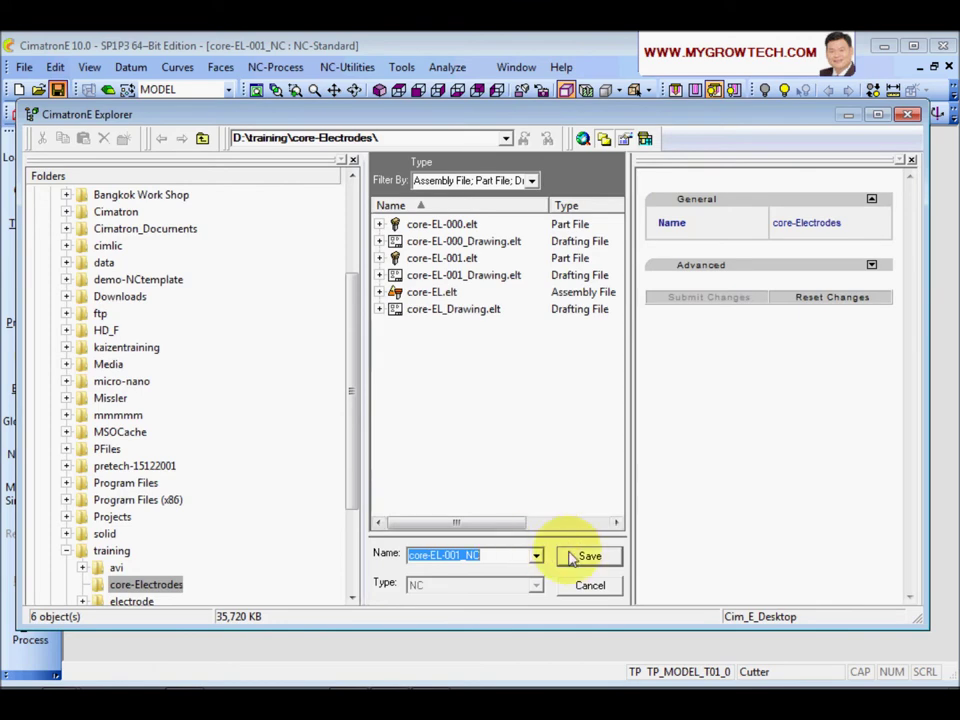
{"action": "left_click", "coordinate": [591, 558]}
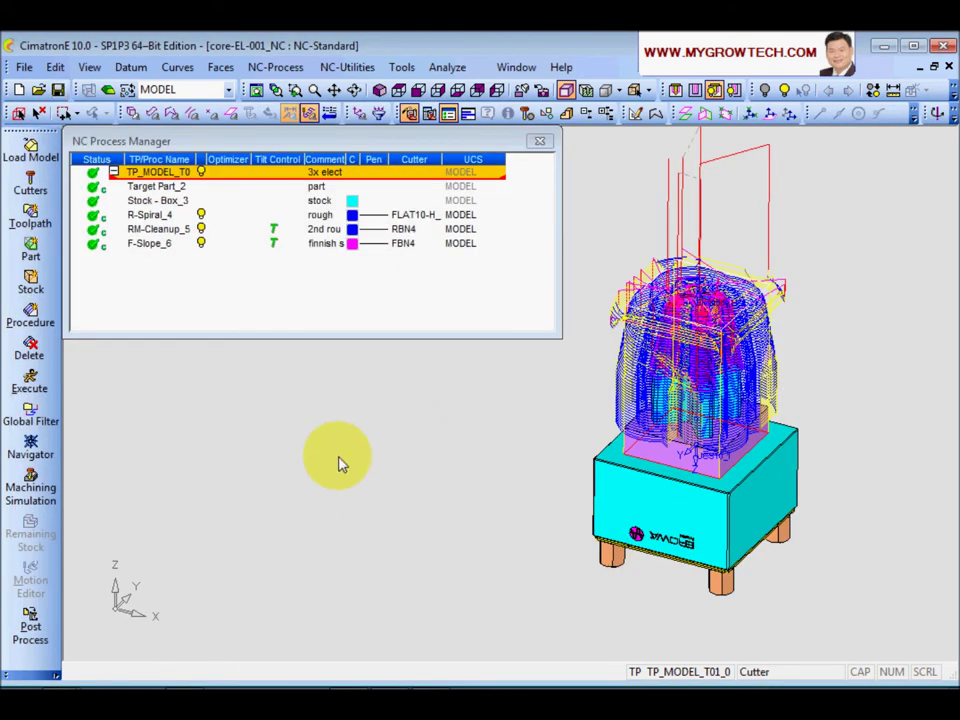
Step: Post-process TP_MODEL_T01_0 with the DEMO post processor, look through the resulting G-code file and close it
{"action": "right_click_drag", "start_coordinate": [423, 445], "coordinate": [411, 463], "text": "ctrl"}
{"action": "middle_click_drag", "start_coordinate": [496, 519], "coordinate": [432, 519], "text": "ctrl"}
{"action": "right_click_drag", "start_coordinate": [432, 519], "coordinate": [627, 446], "text": "ctrl"}
{"action": "middle_click_drag", "start_coordinate": [683, 404], "coordinate": [707, 432], "text": "ctrl"}
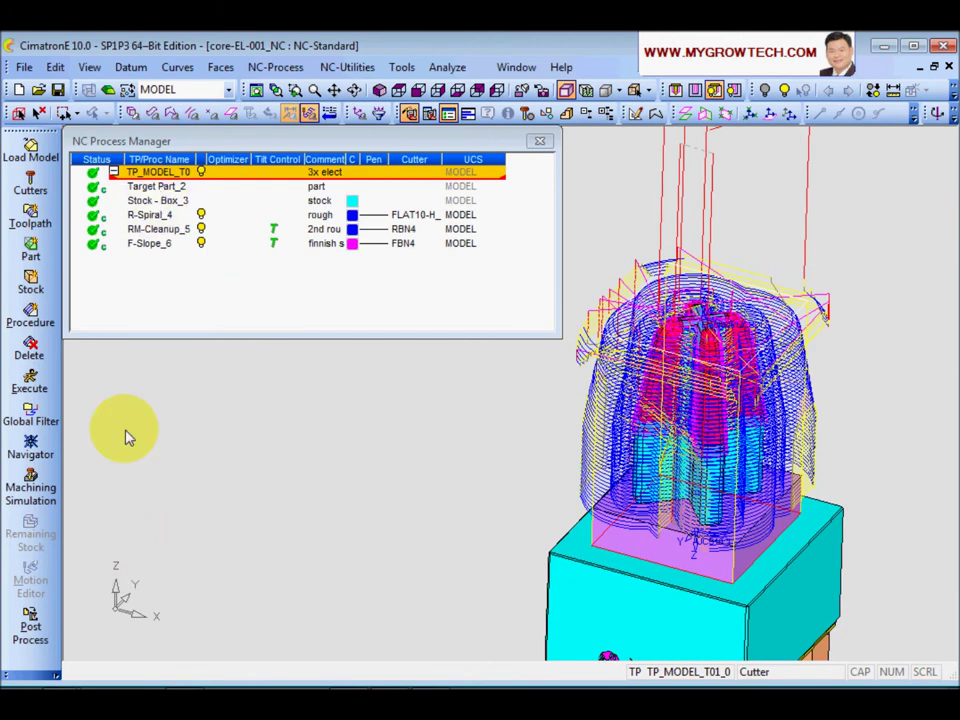
{"action": "left_click", "coordinate": [30, 628]}
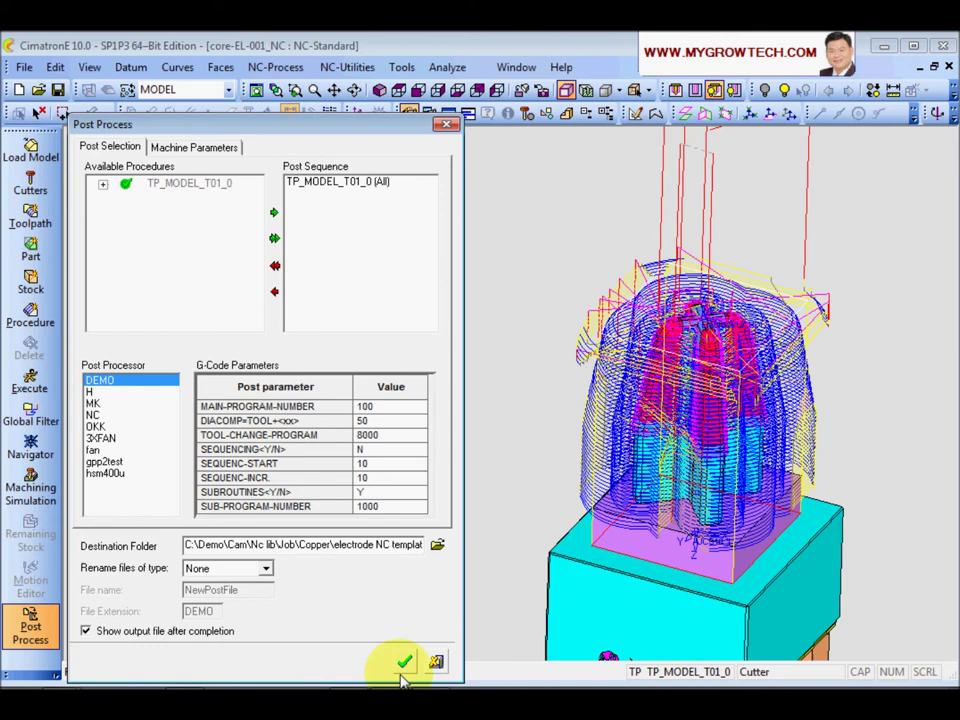
{"action": "left_click", "coordinate": [405, 663]}
{"action": "left_click", "coordinate": [224, 444]}
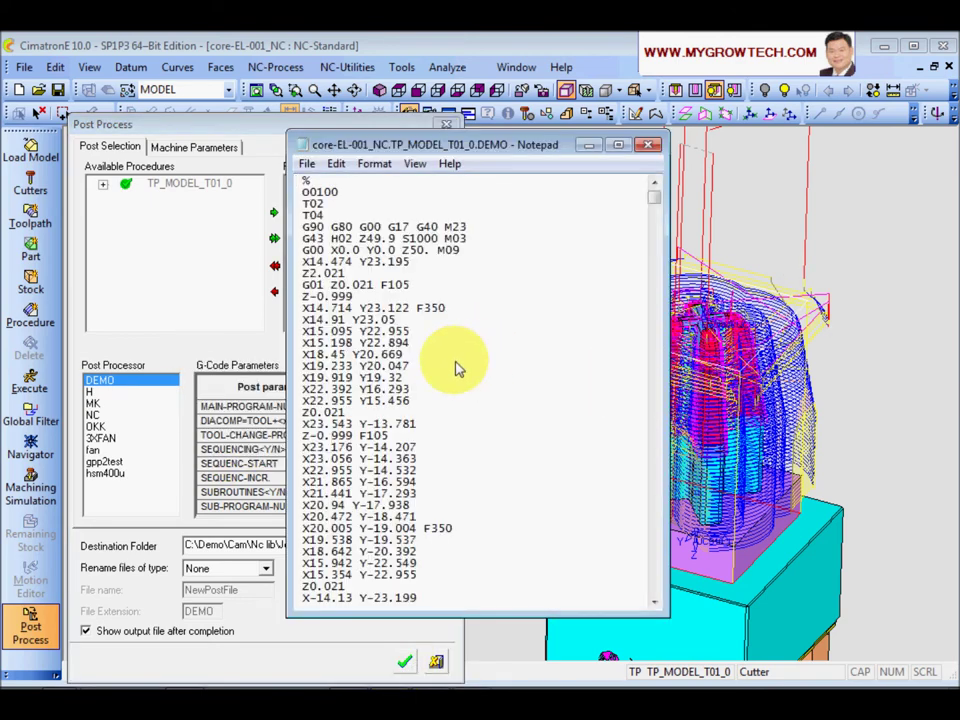
{"action": "scroll", "coordinate": [497, 418], "scroll_direction": "down", "scroll_amount": 20}
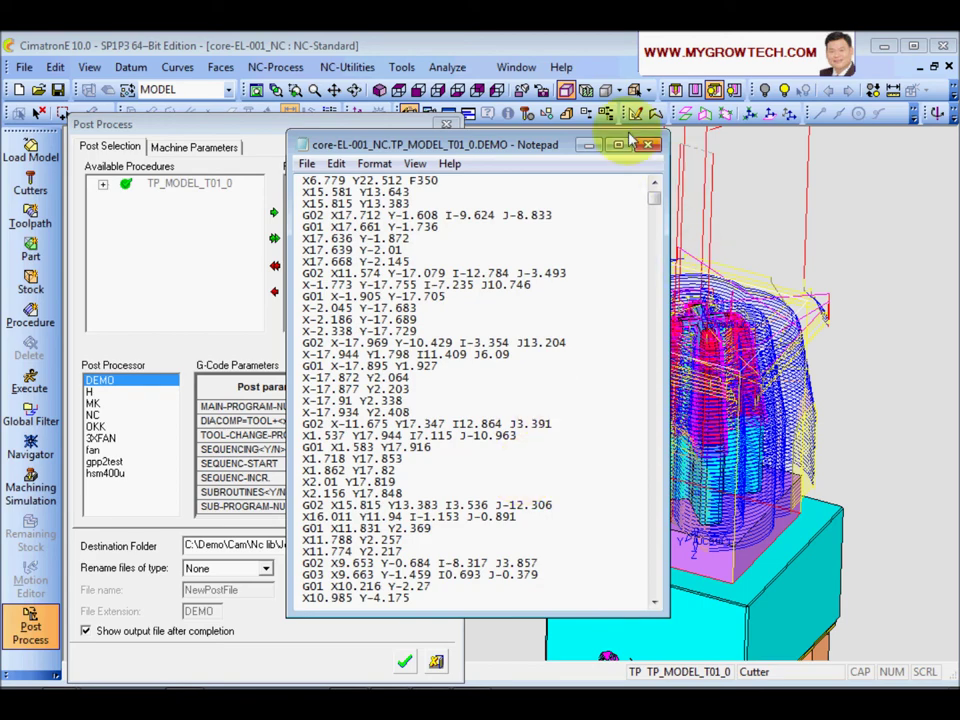
{"action": "left_click", "coordinate": [647, 147]}
{"action": "left_click", "coordinate": [445, 124]}
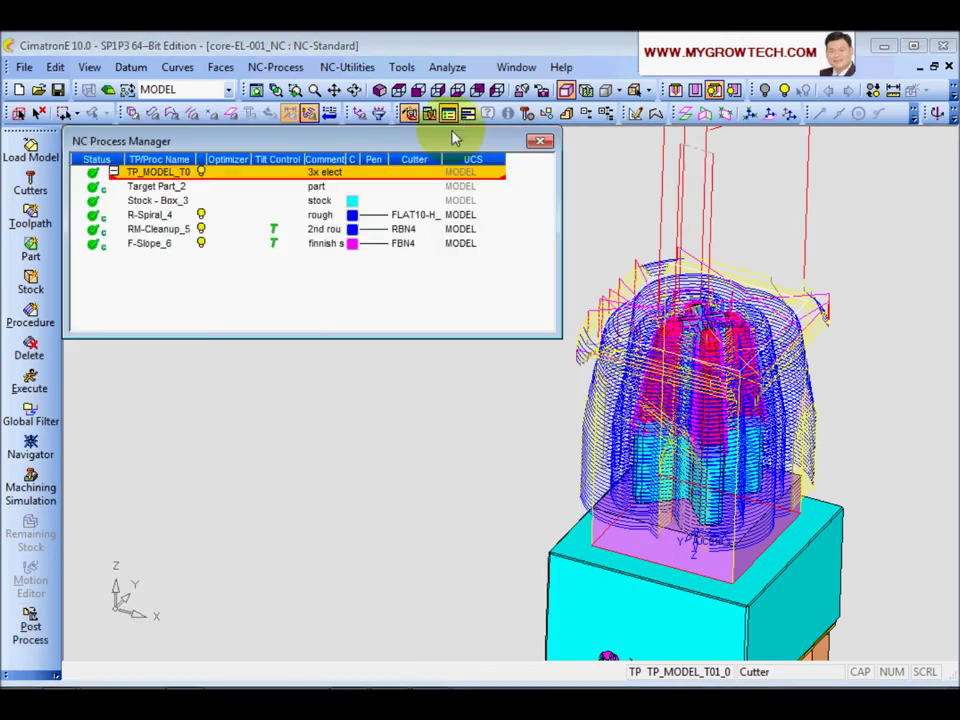
Step: Hide the motions of all procedures in TP_MODEL_T01_0 and reduce the size of the NC Process Manager window
{"action": "middle_click_drag", "start_coordinate": [454, 416], "coordinate": [503, 487]}
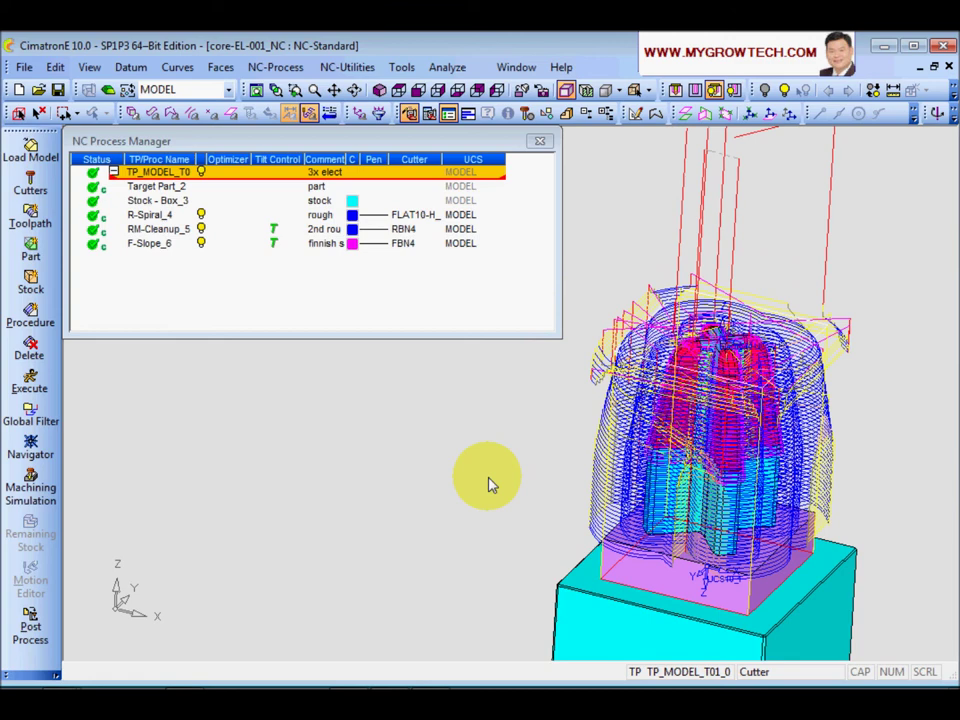
{"action": "left_click", "coordinate": [270, 68]}
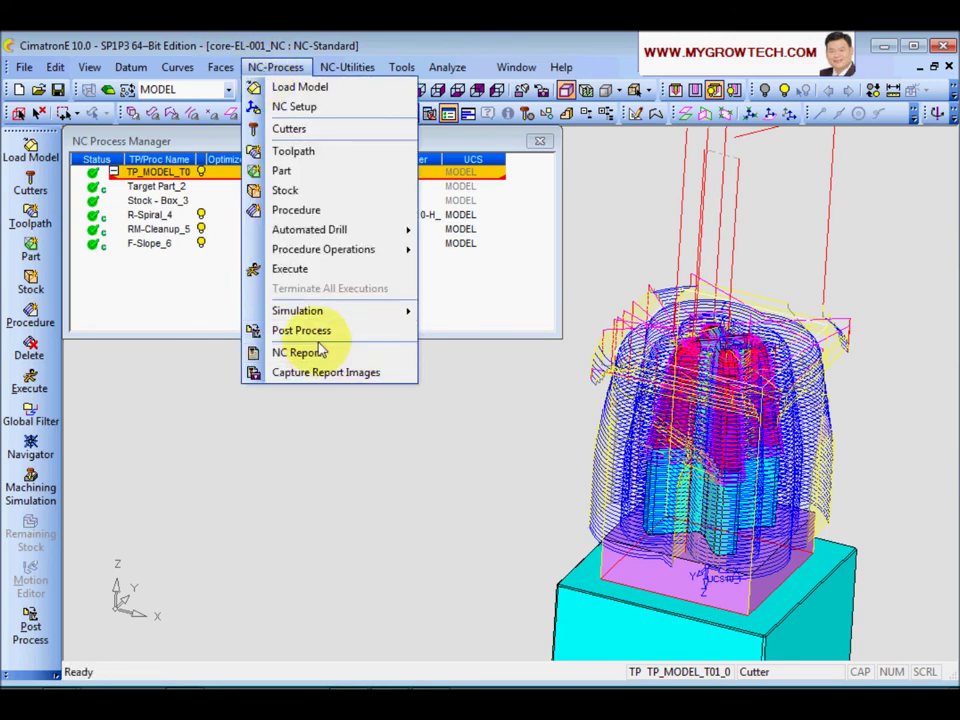
{"action": "left_click", "coordinate": [252, 467]}
{"action": "left_click", "coordinate": [201, 173]}
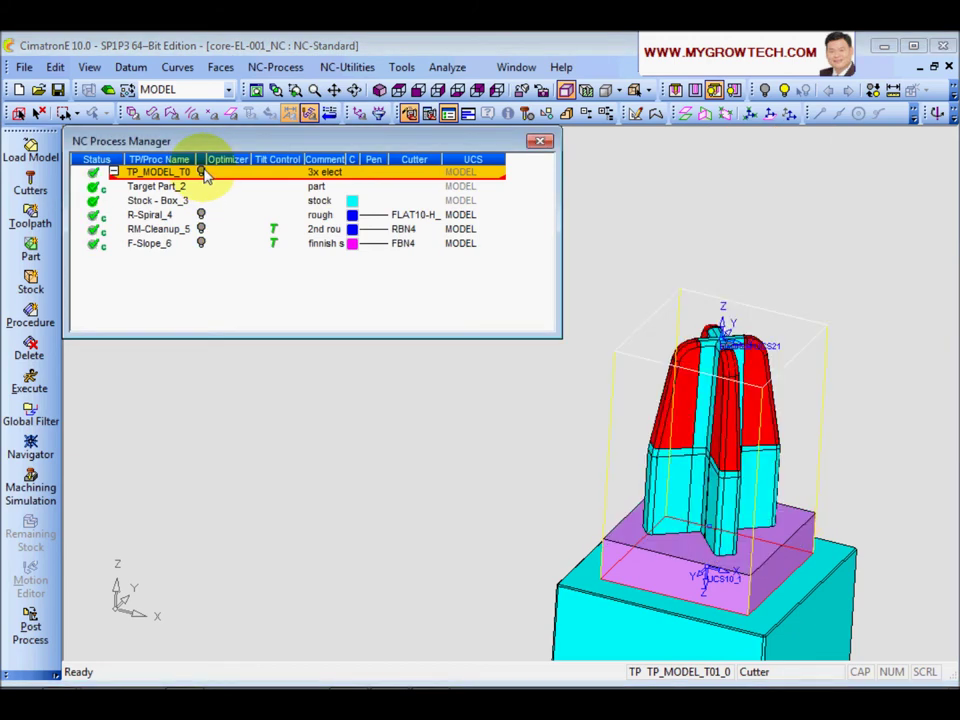
{"action": "left_click_drag", "start_coordinate": [562, 343], "coordinate": [429, 323]}
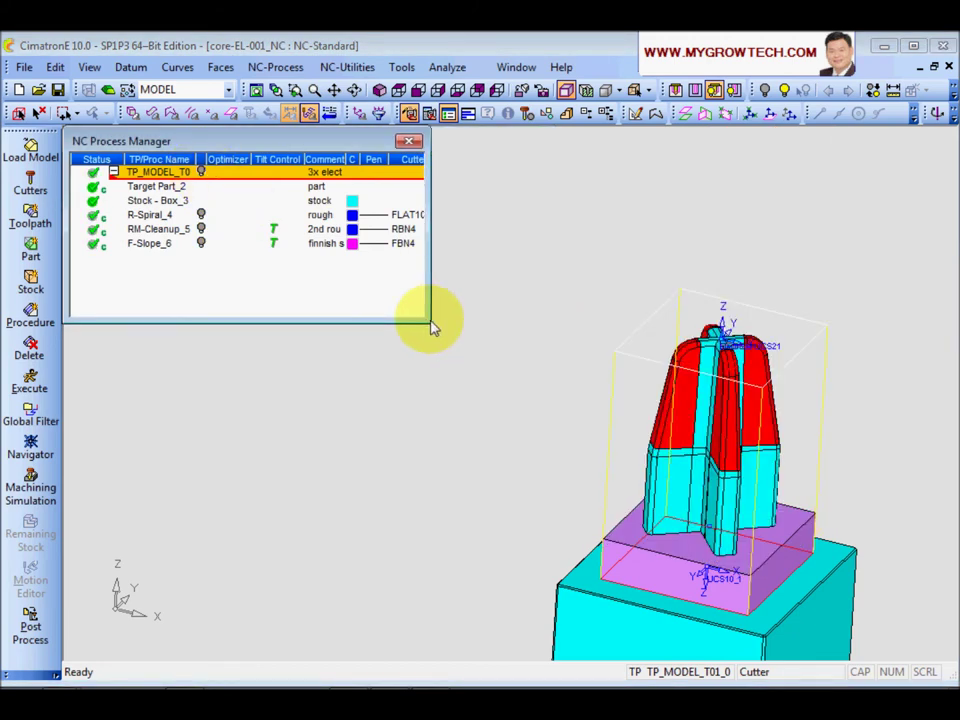
Step: Start an NC setup report for the whole TP_MODEL_T01_0 toolpath and set its destination folder to D:\training
{"action": "left_click", "coordinate": [275, 67]}
{"action": "left_click", "coordinate": [298, 353]}
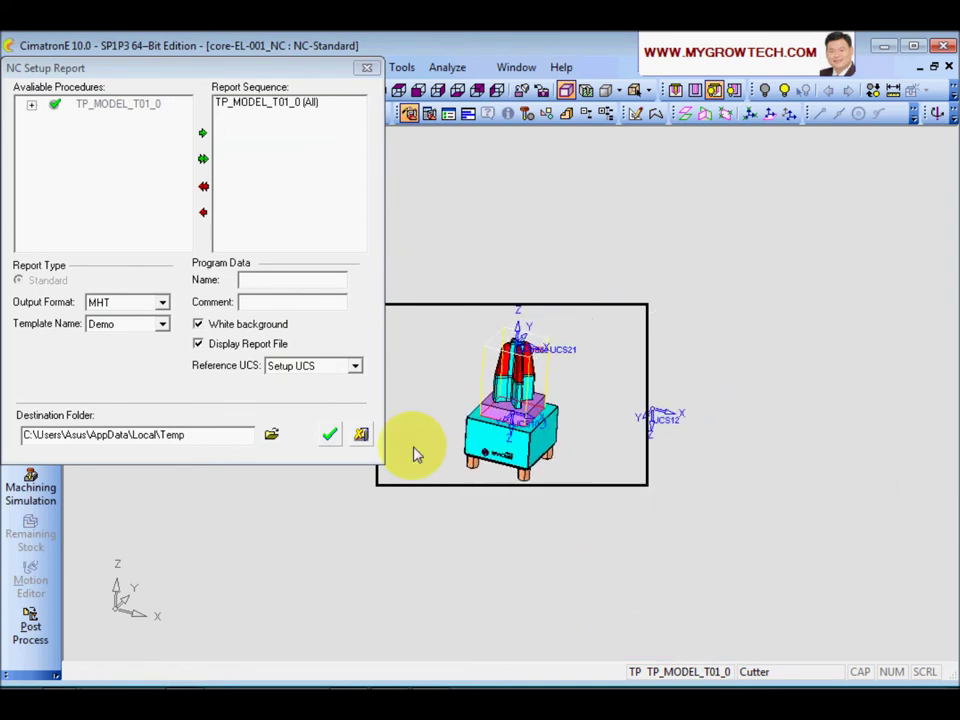
{"action": "left_click_drag", "start_coordinate": [289, 70], "coordinate": [264, 75]}
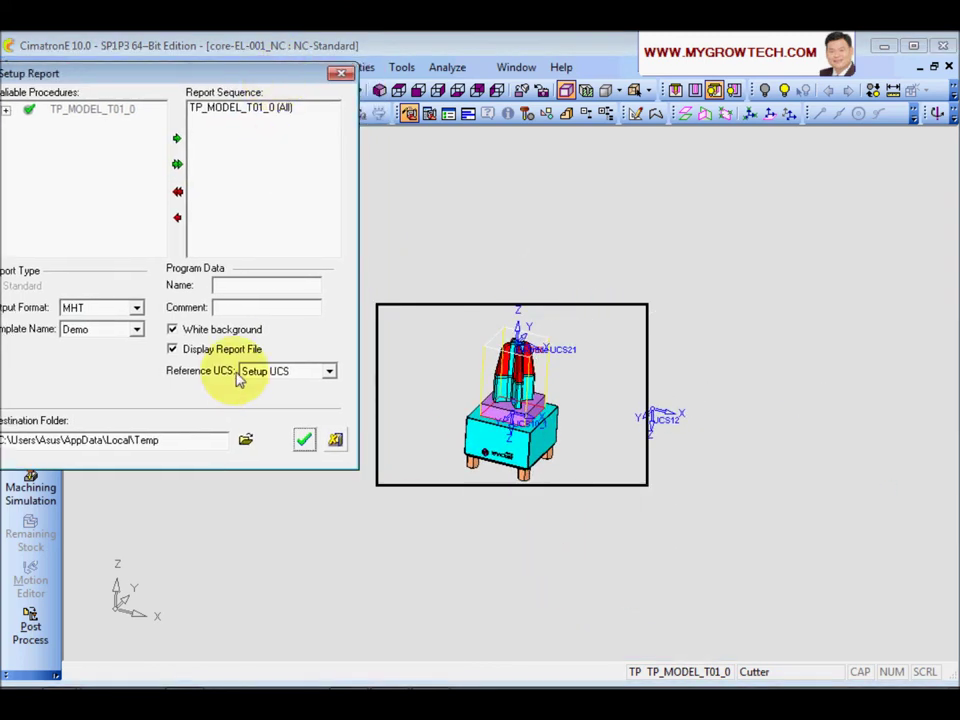
{"action": "left_click_drag", "start_coordinate": [231, 71], "coordinate": [427, 96]}
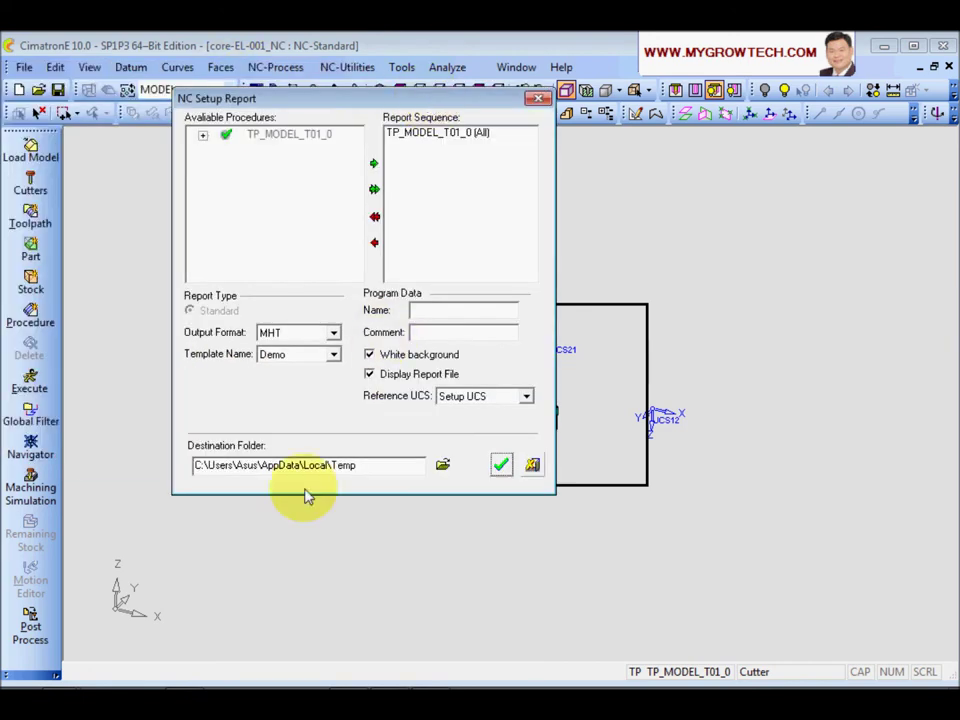
{"action": "left_click", "coordinate": [441, 464]}
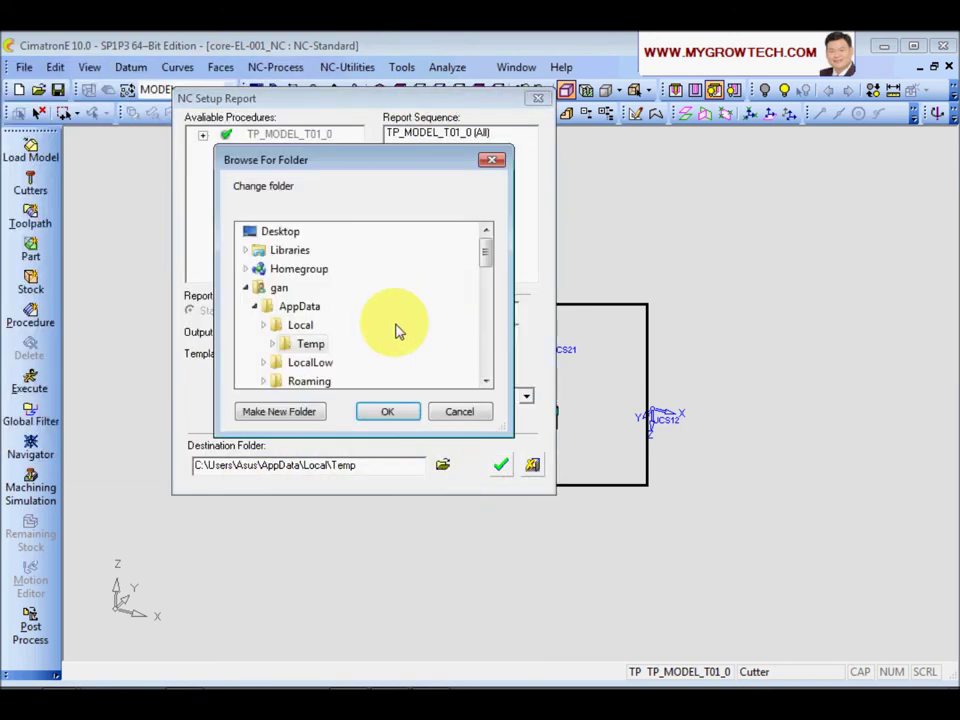
{"action": "mouse_move", "coordinate": [486, 253]}
{"action": "left_mouse_down"}
{"action": "mouse_move", "coordinate": [489, 372]}
{"action": "mouse_move", "coordinate": [488, 318]}
{"action": "left_mouse_up"}
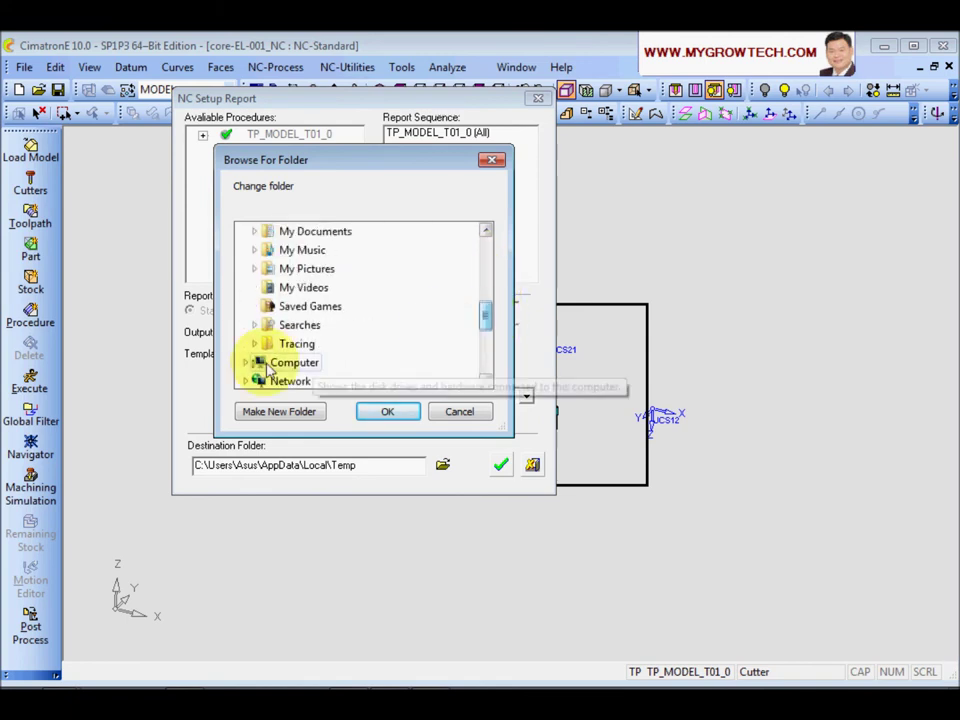
{"action": "double_click", "coordinate": [257, 363]}
{"action": "left_click_drag", "start_coordinate": [489, 311], "coordinate": [489, 323]}
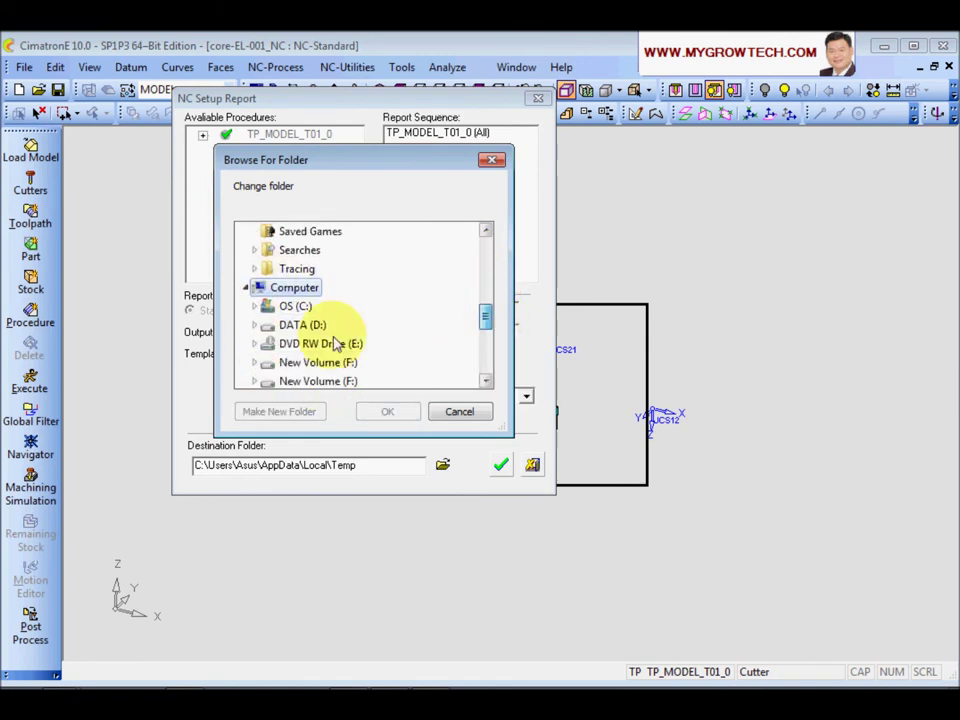
{"action": "left_click", "coordinate": [306, 325]}
{"action": "scroll", "coordinate": [330, 355], "scroll_direction": "down", "scroll_amount": 3}
{"action": "left_click", "coordinate": [328, 366]}
{"action": "left_click", "coordinate": [418, 415]}
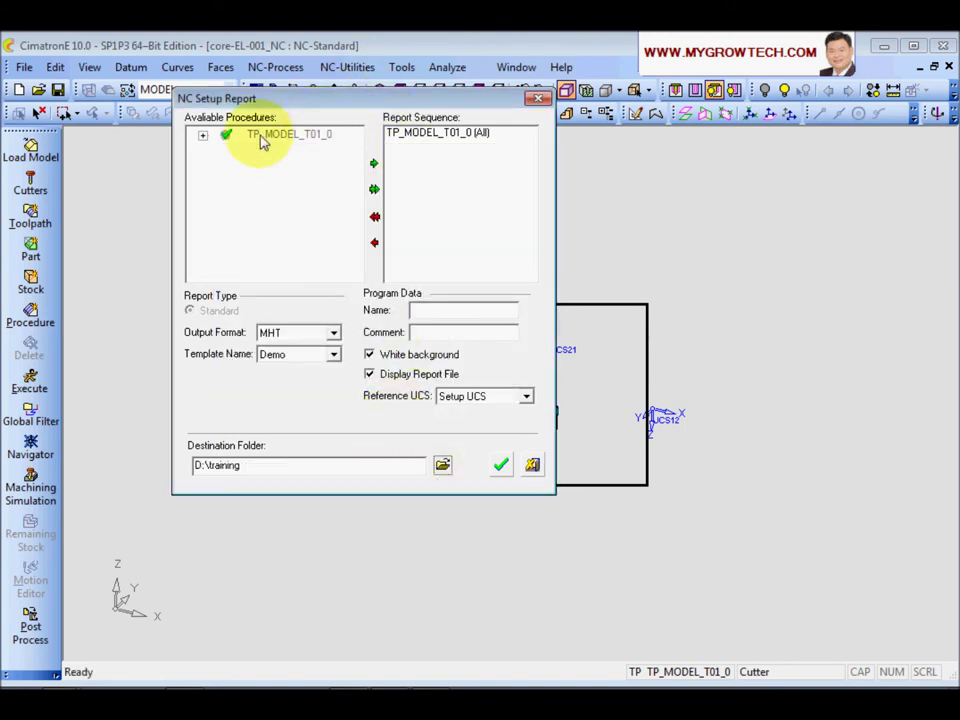
Step: Generate the setup report in MHT format with the Demo template, look over the NC-Setup Sheet and close it
{"action": "left_click_drag", "start_coordinate": [352, 104], "coordinate": [171, 137]}
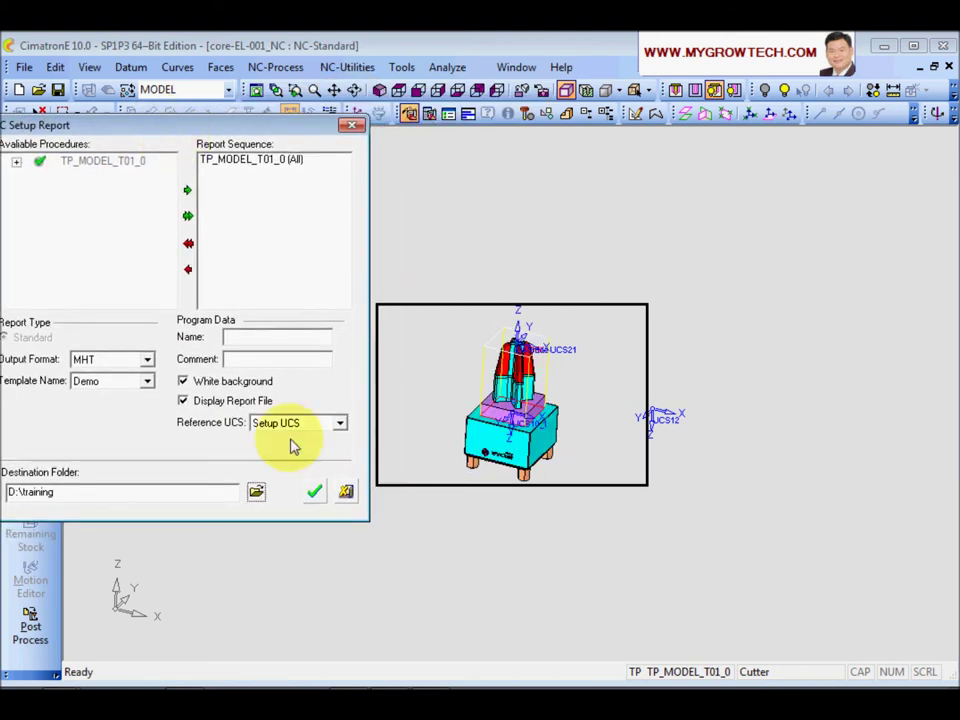
{"action": "left_click", "coordinate": [315, 493]}
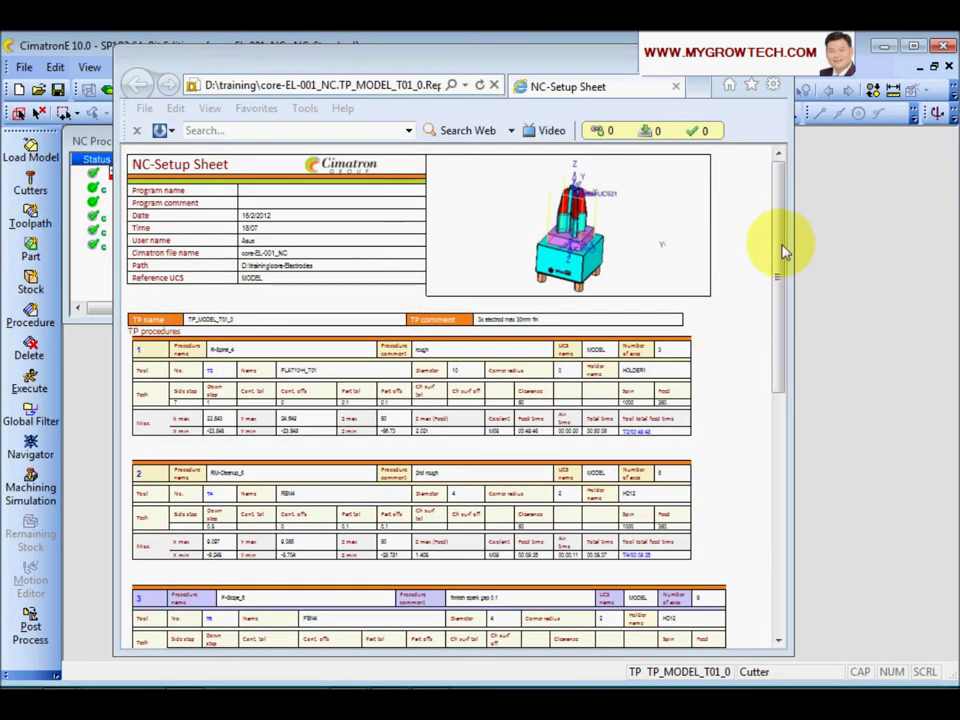
{"action": "left_click_drag", "start_coordinate": [784, 251], "coordinate": [797, 230]}
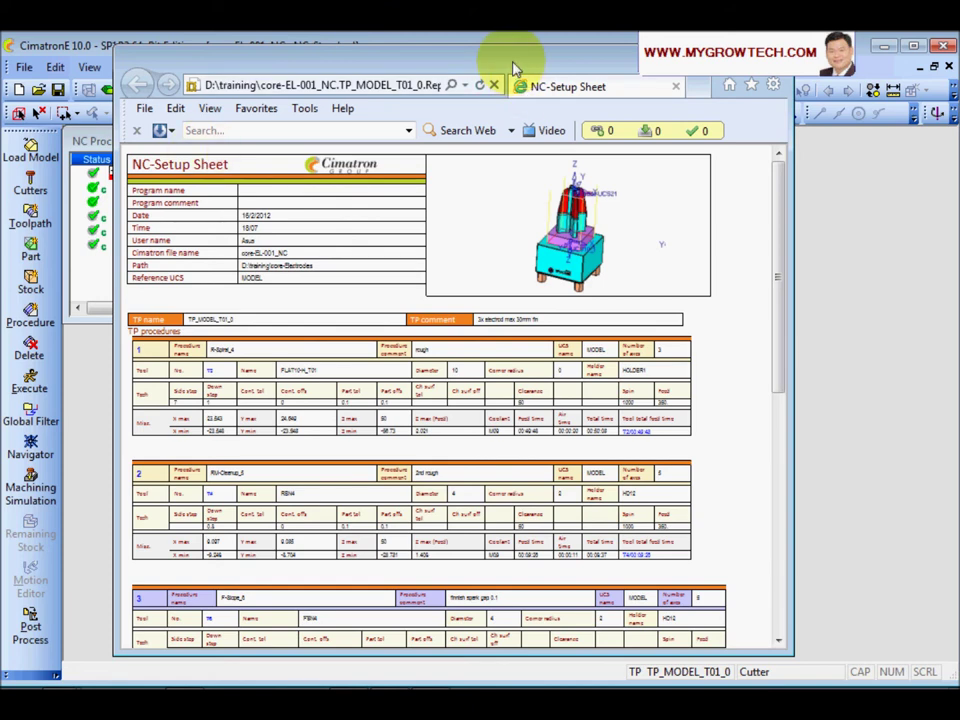
{"action": "left_click_drag", "start_coordinate": [496, 64], "coordinate": [540, 107]}
{"action": "left_click", "coordinate": [755, 97]}
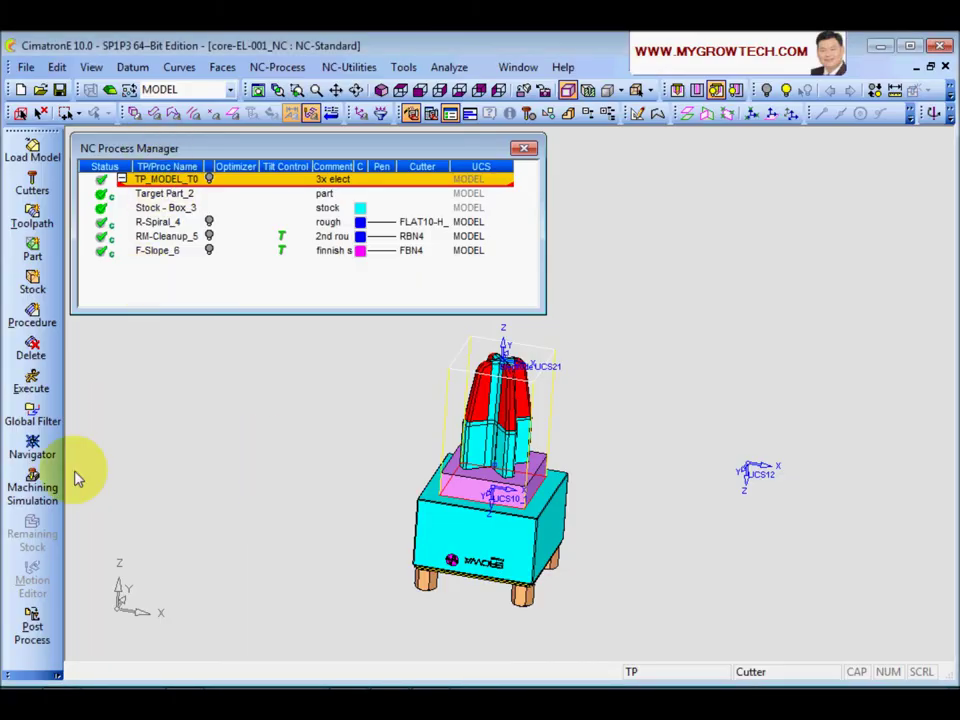
Step: Launch the standard machining simulation of TP_MODEL_T01_0 with material removal and part checking on the Mikron HSM 400 machine
{"action": "left_click", "coordinate": [44, 497]}
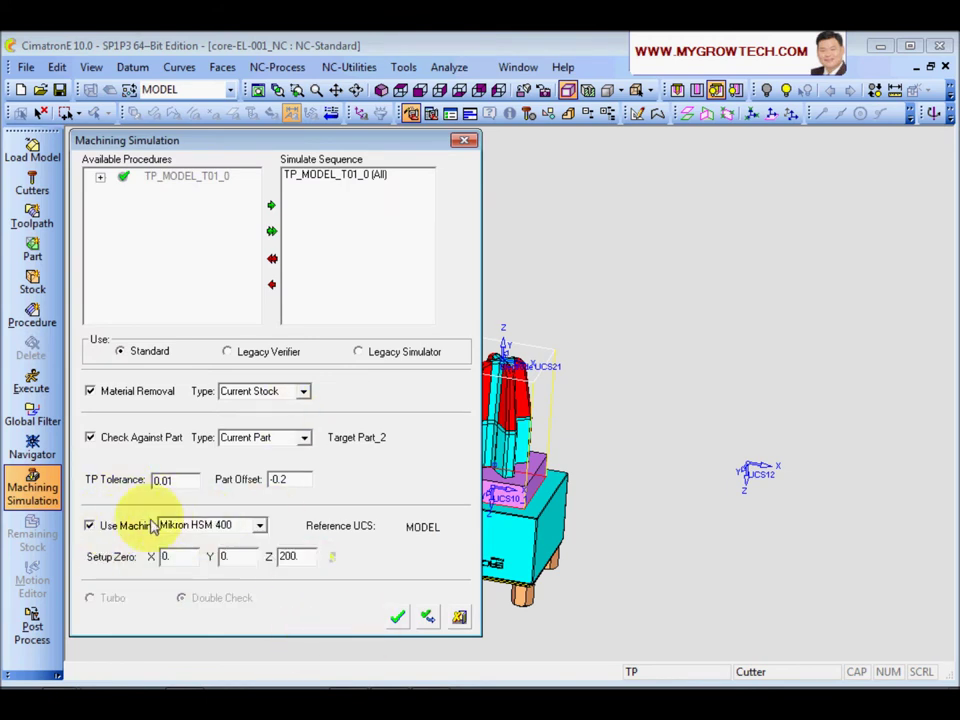
{"action": "left_click", "coordinate": [259, 525]}
{"action": "left_click", "coordinate": [257, 528]}
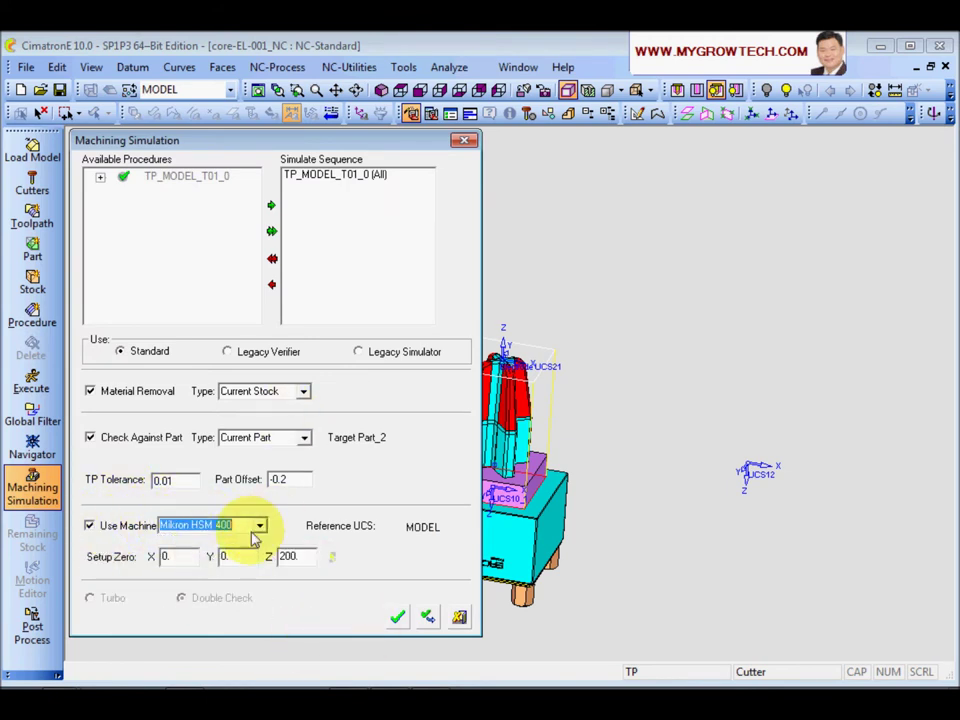
{"action": "left_click", "coordinate": [398, 619]}
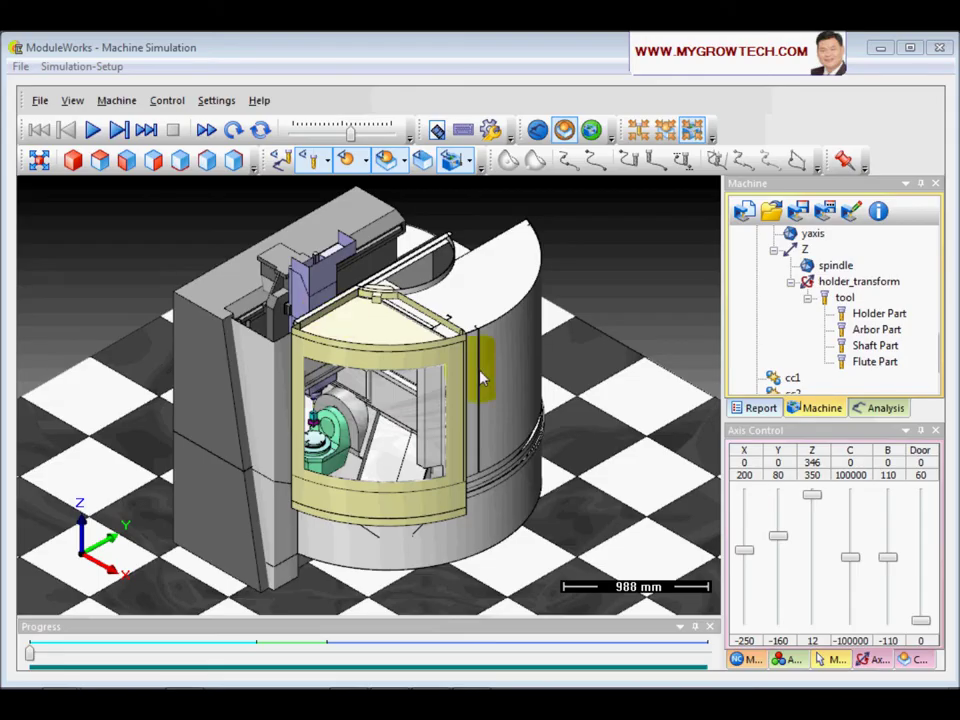
Step: Open the machine door fully to 60 and play the simulation, watching the roughing of the electrode blank up close
{"action": "left_click_drag", "start_coordinate": [921, 624], "coordinate": [922, 489]}
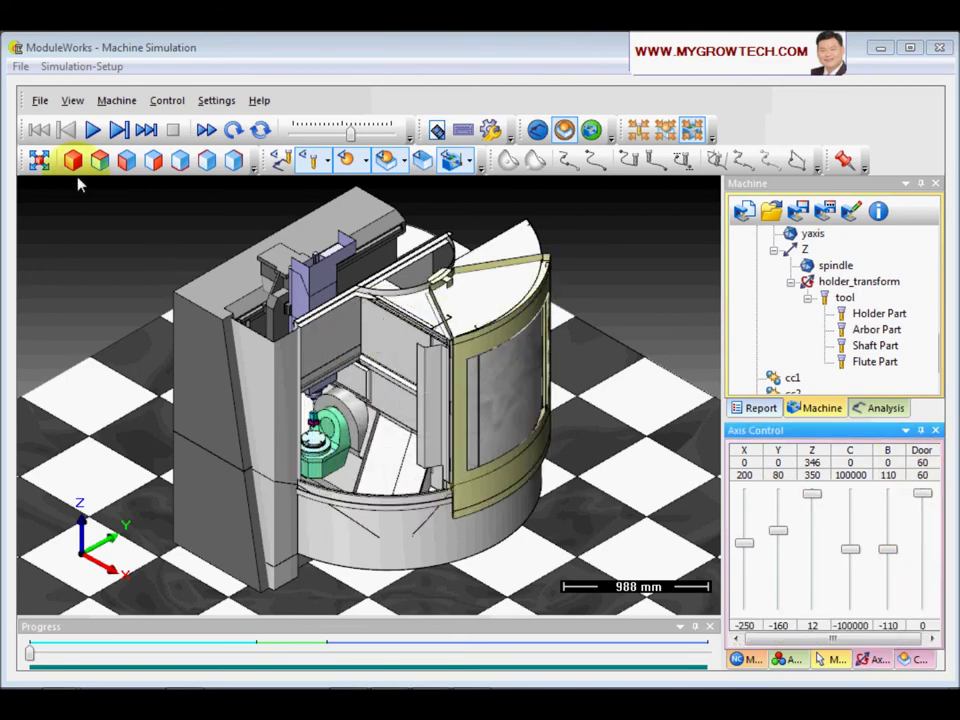
{"action": "left_click", "coordinate": [91, 130]}
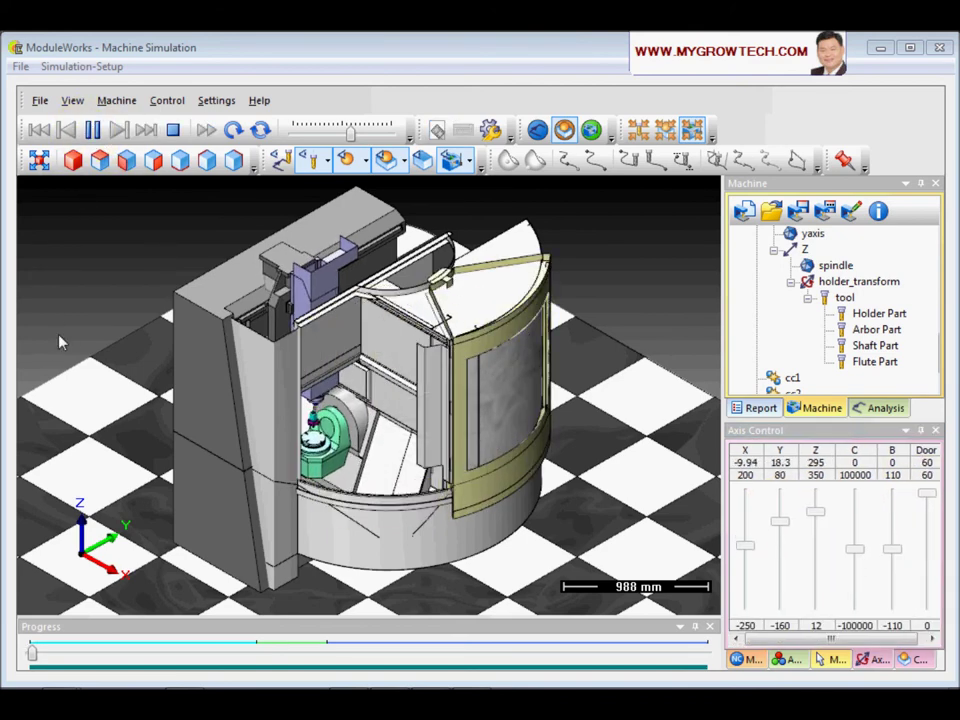
{"action": "left_click", "coordinate": [293, 535]}
{"action": "scroll", "coordinate": [298, 305], "scroll_direction": "up", "scroll_amount": 12}
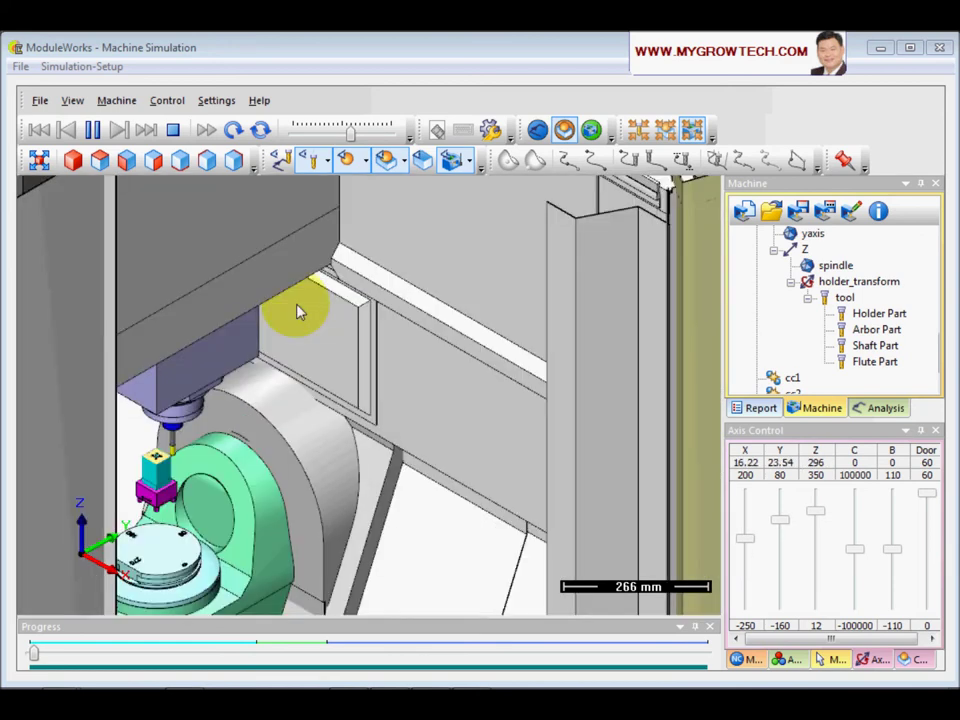
{"action": "middle_click_drag", "start_coordinate": [171, 461], "coordinate": [381, 391]}
{"action": "scroll", "coordinate": [388, 398], "scroll_direction": "up", "scroll_amount": 4}
{"action": "scroll", "coordinate": [393, 402], "scroll_direction": "up", "scroll_amount": 3}
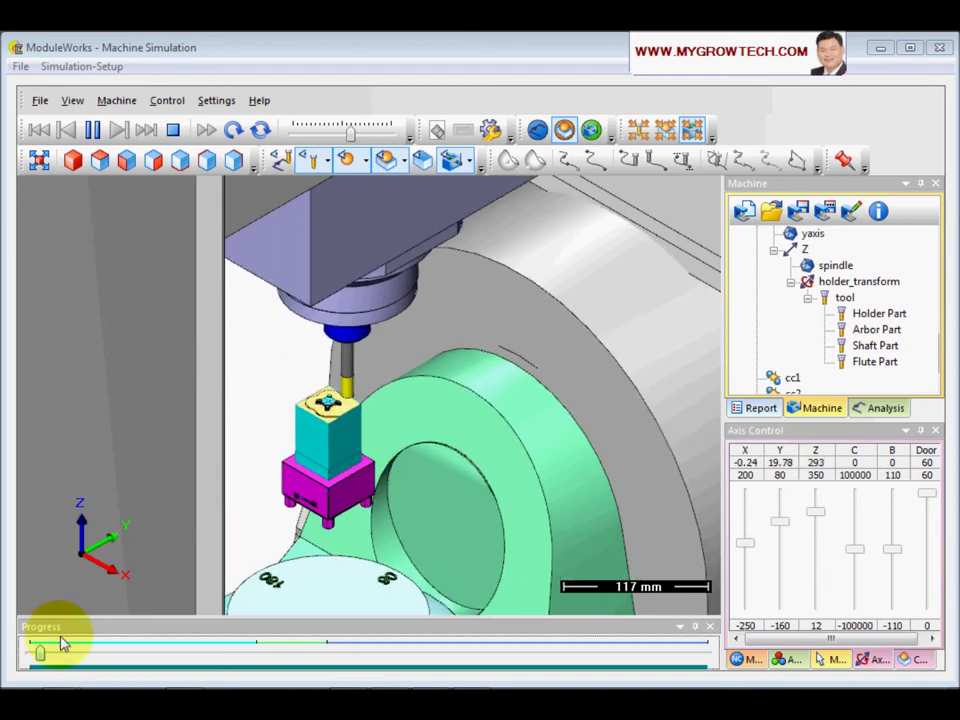
Step: Advance the simulation to the end of the roughing procedure, make the machine housing transparent and resume playback of the second rough
{"action": "left_click", "coordinate": [62, 638]}
{"action": "left_click_drag", "start_coordinate": [39, 656], "coordinate": [259, 662]}
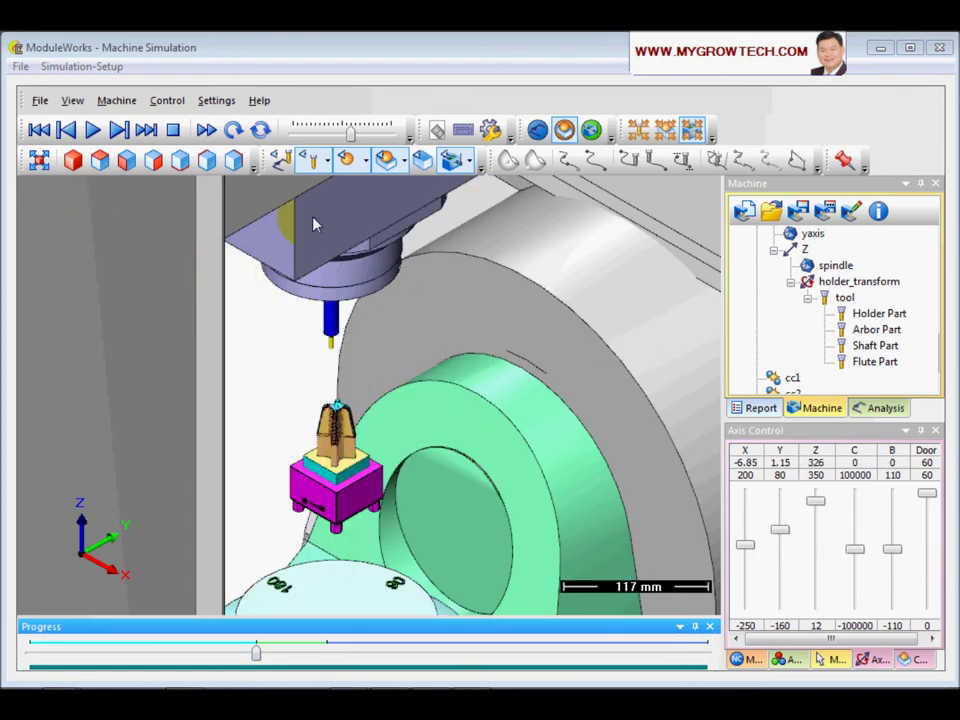
{"action": "left_click", "coordinate": [458, 161]}
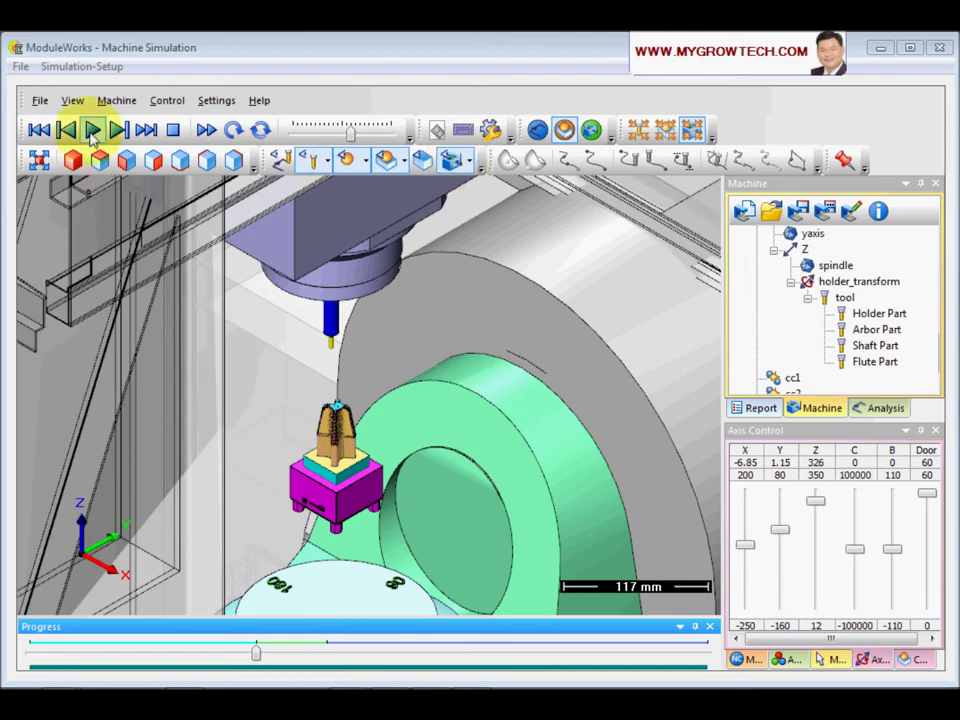
{"action": "left_click", "coordinate": [91, 133]}
{"action": "scroll", "coordinate": [416, 493], "scroll_direction": "down", "scroll_amount": 4}
{"action": "left_click_drag", "start_coordinate": [405, 535], "coordinate": [426, 272]}
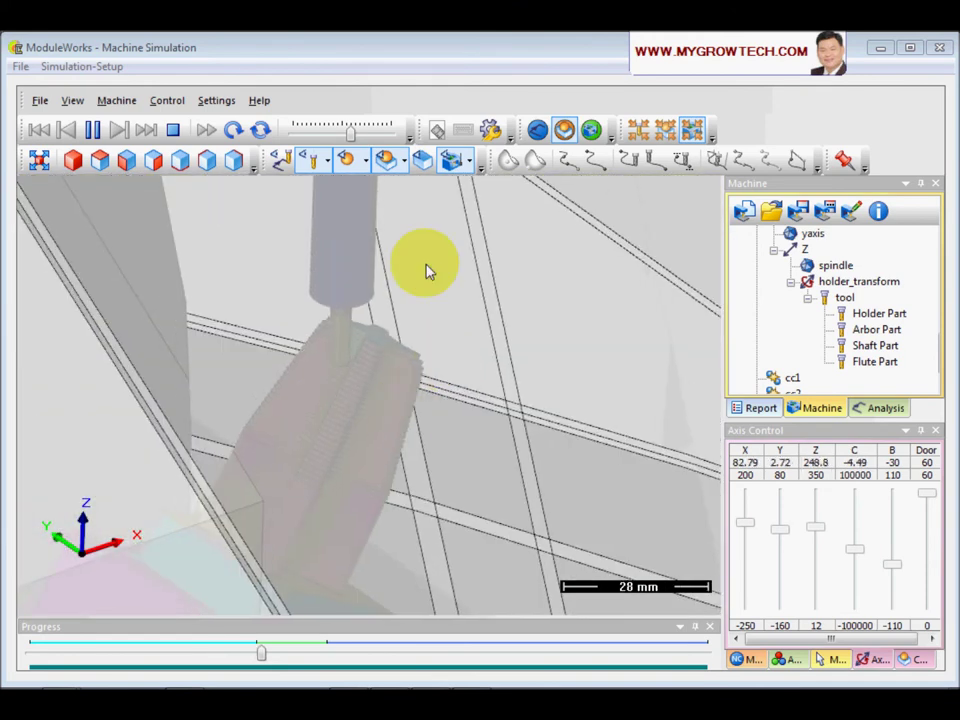
Step: Hide the machine housing and examine the tilted cleanup cuts on the electrode's fins and grooves from close range
{"action": "left_click", "coordinate": [452, 160]}
{"action": "left_click_drag", "start_coordinate": [455, 417], "coordinate": [375, 470]}
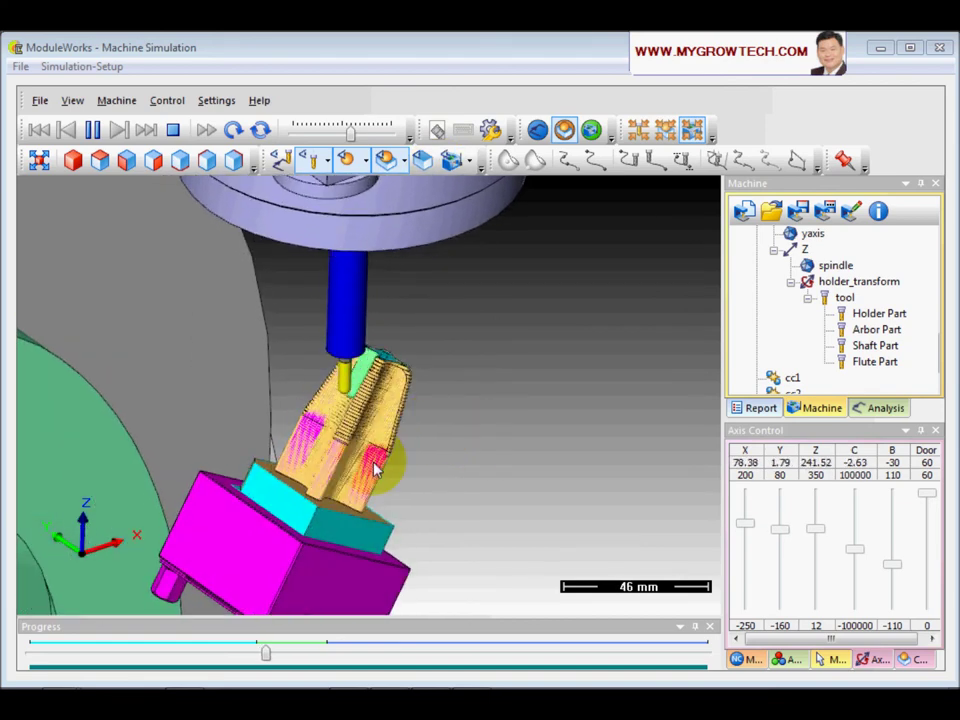
{"action": "scroll", "coordinate": [385, 399], "scroll_direction": "up", "scroll_amount": 5}
{"action": "middle_click_drag", "start_coordinate": [336, 446], "coordinate": [399, 479]}
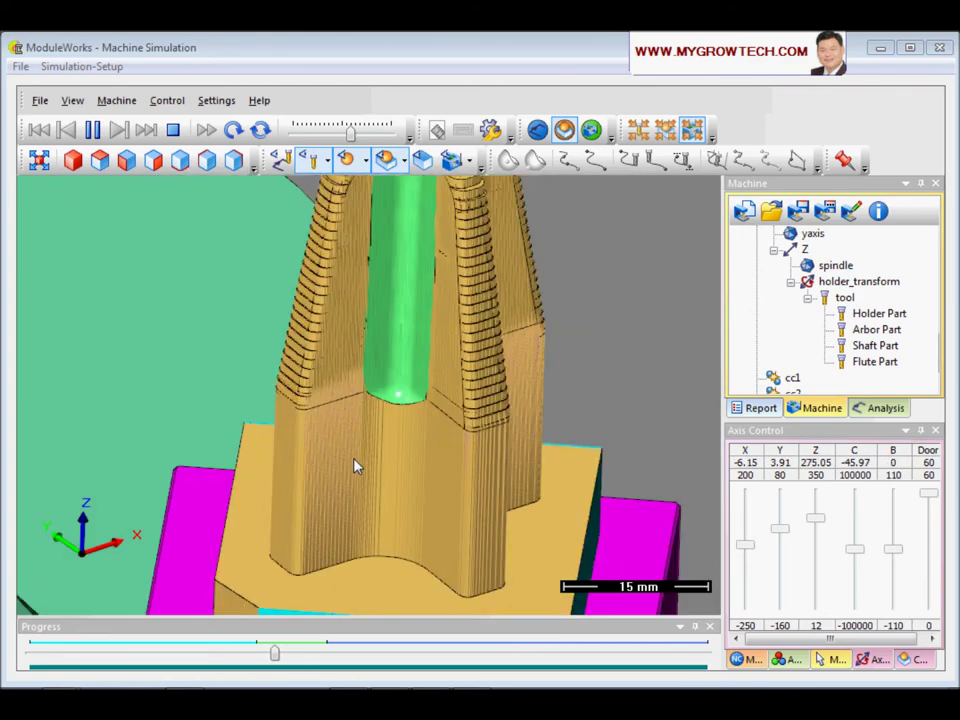
{"action": "scroll", "coordinate": [437, 423], "scroll_direction": "down", "scroll_amount": 4}
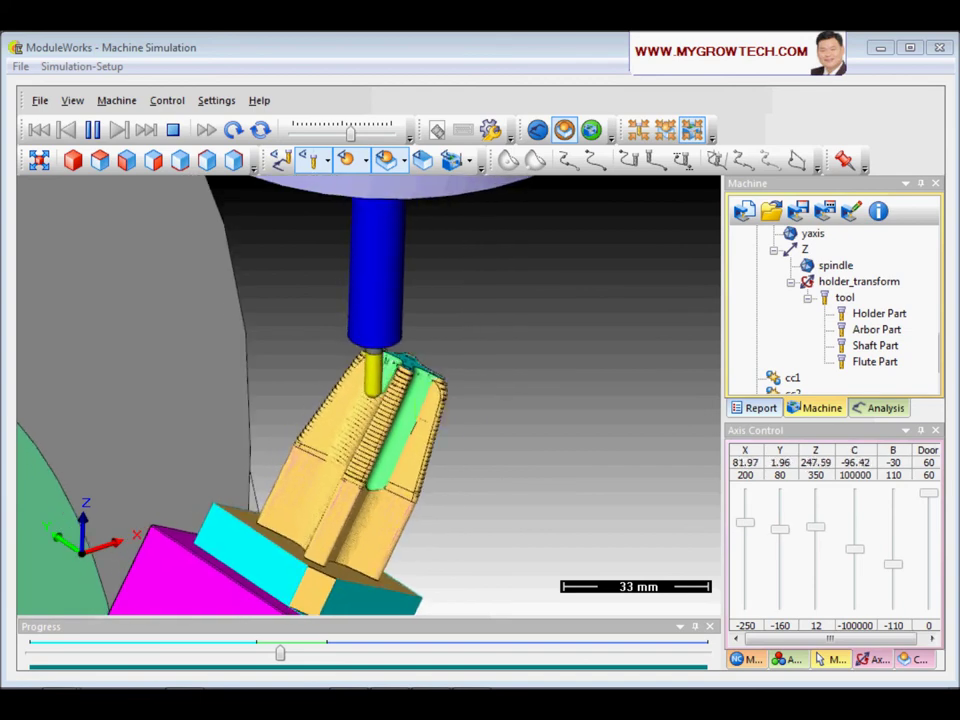
{"action": "left_click_drag", "start_coordinate": [240, 393], "coordinate": [227, 393]}
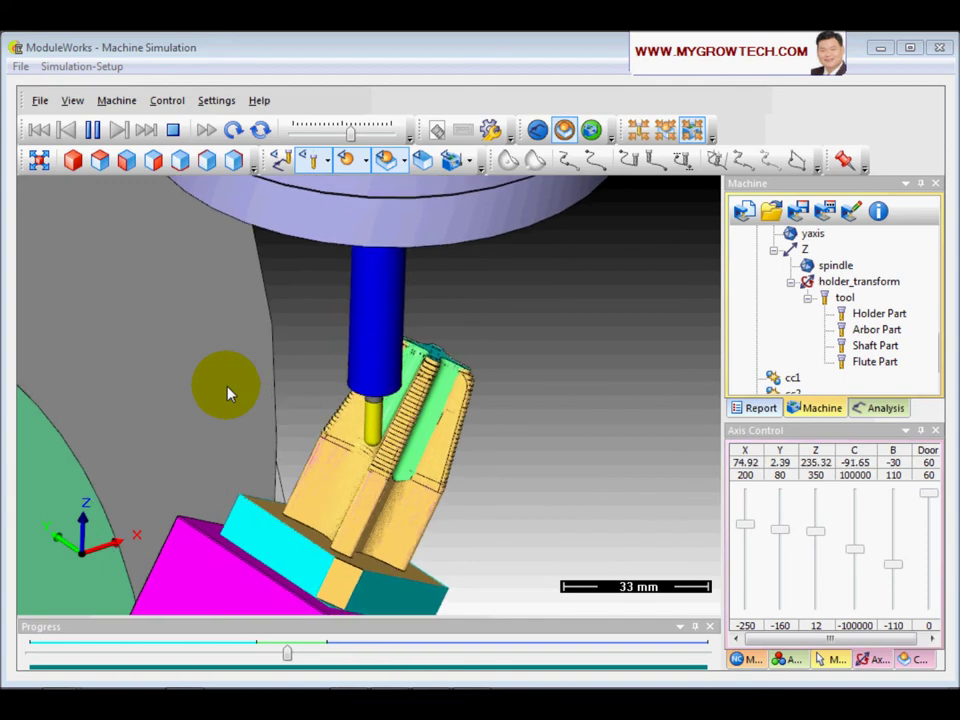